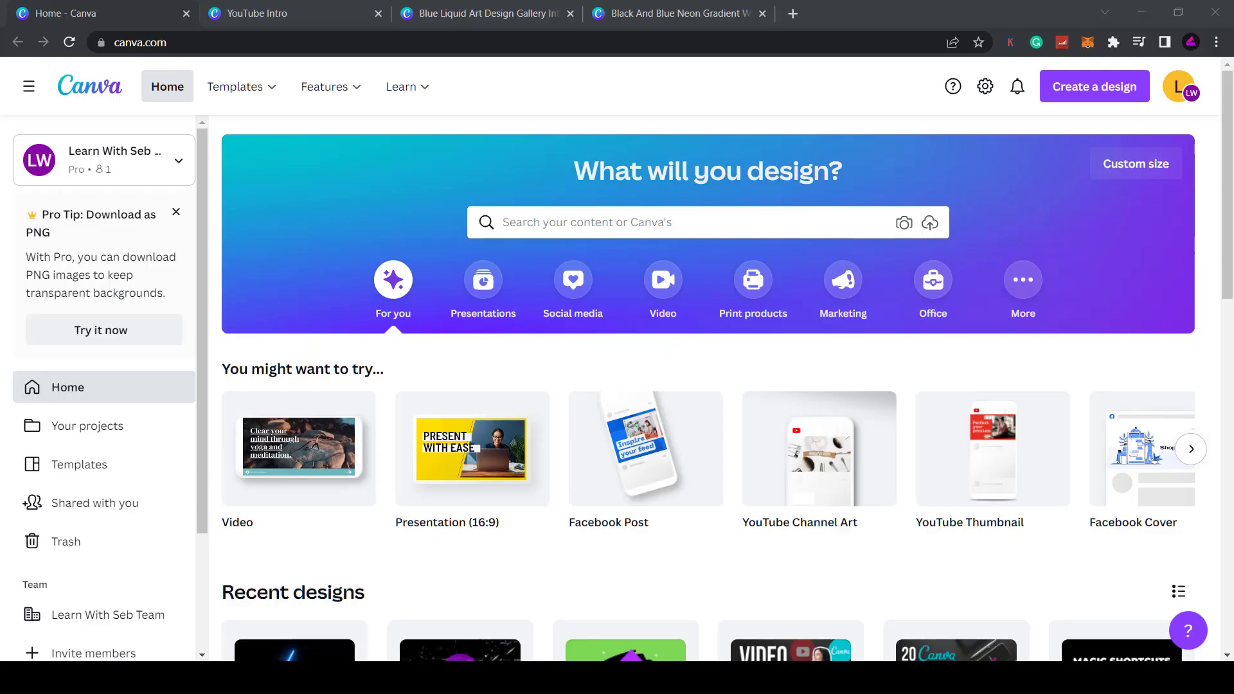
- Search Canva templates for 'youtube intros' to list the 1,376 intro templates
click(724, 225)
text(youtube)
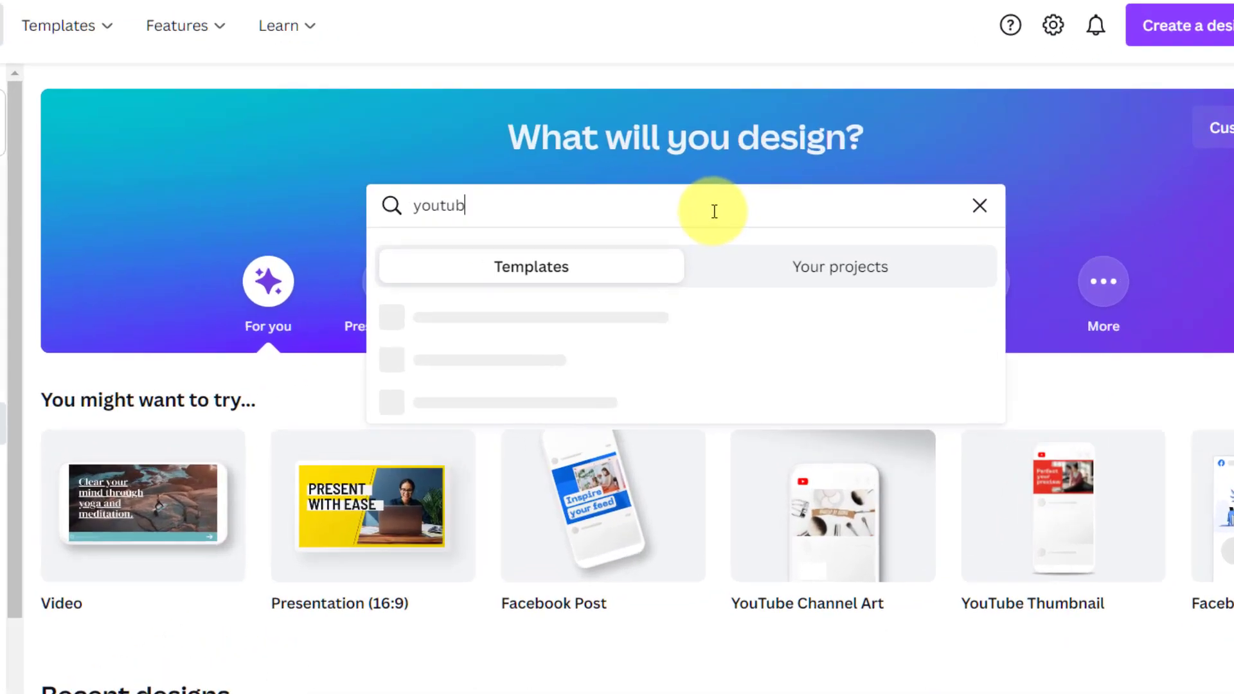
text( intros)
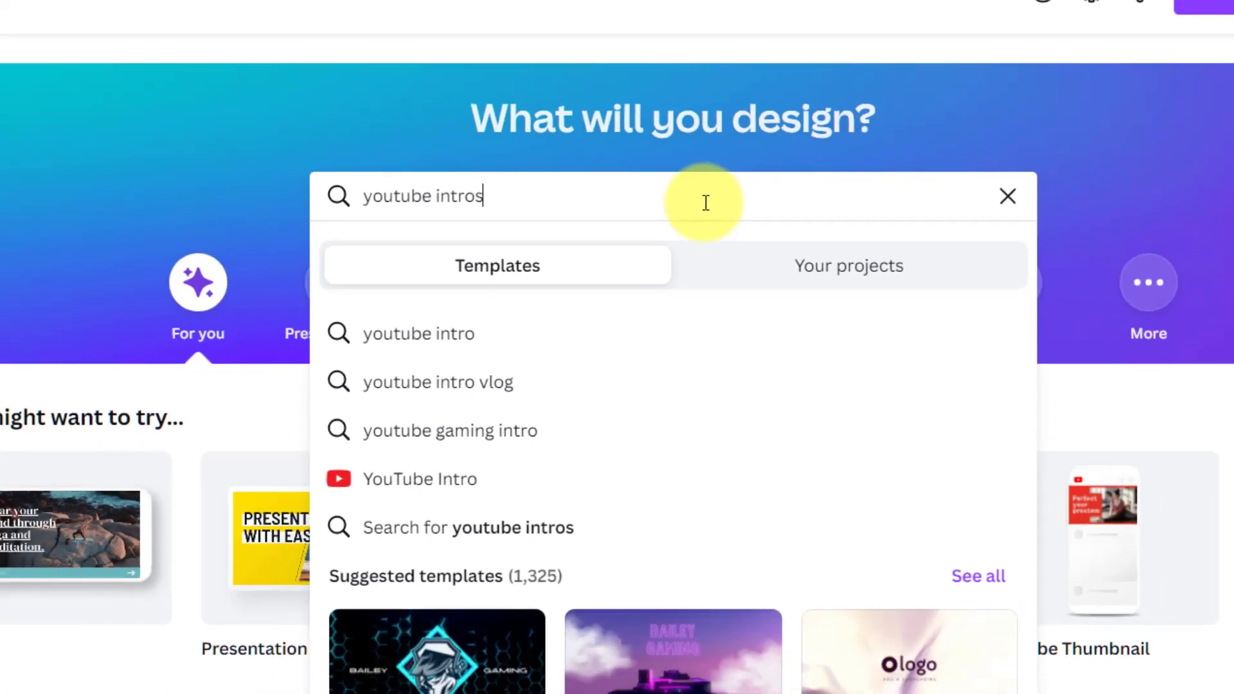
key(Return)
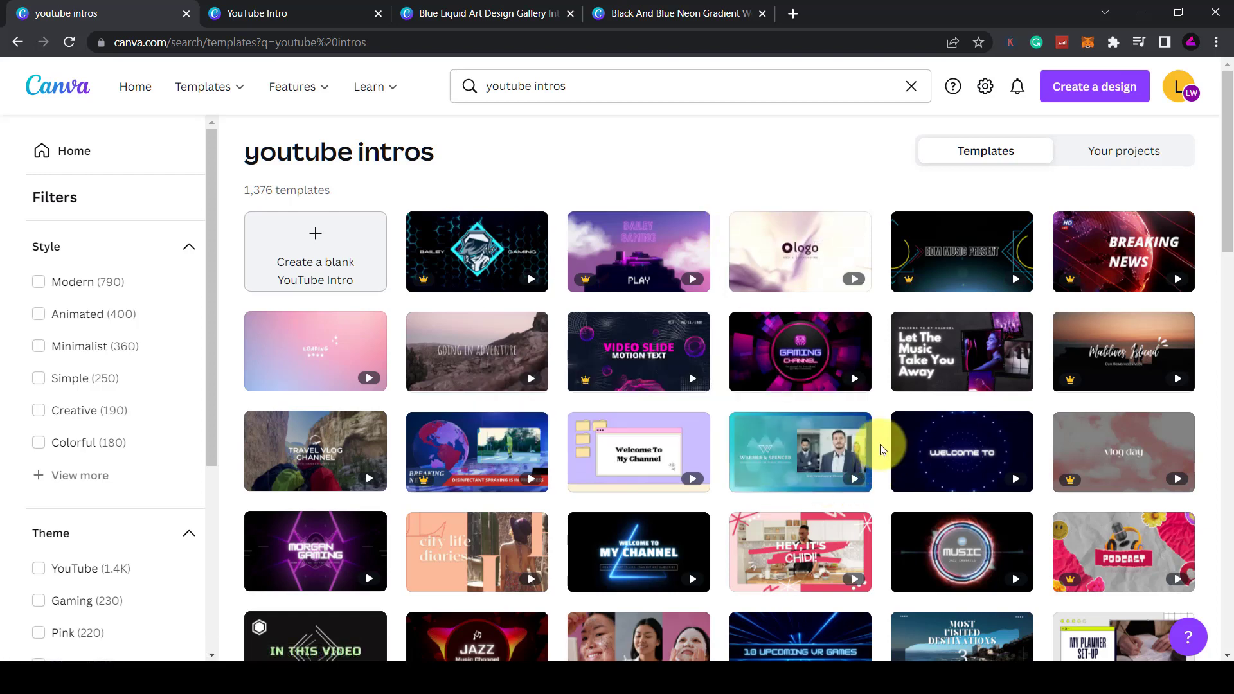
- Scroll the YouTube intro results down to the Blue Liquid Art Design Gallery Intro Video template
mouse_move(795, 358)
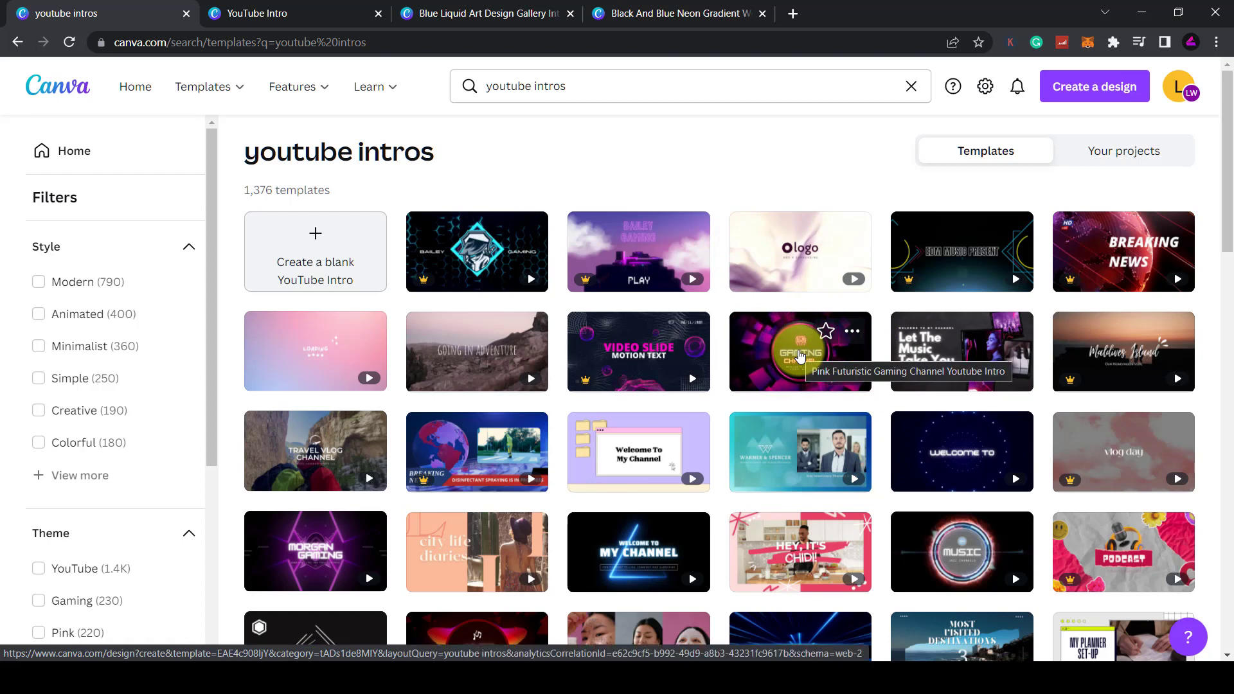
scroll(801, 354, down, 6)
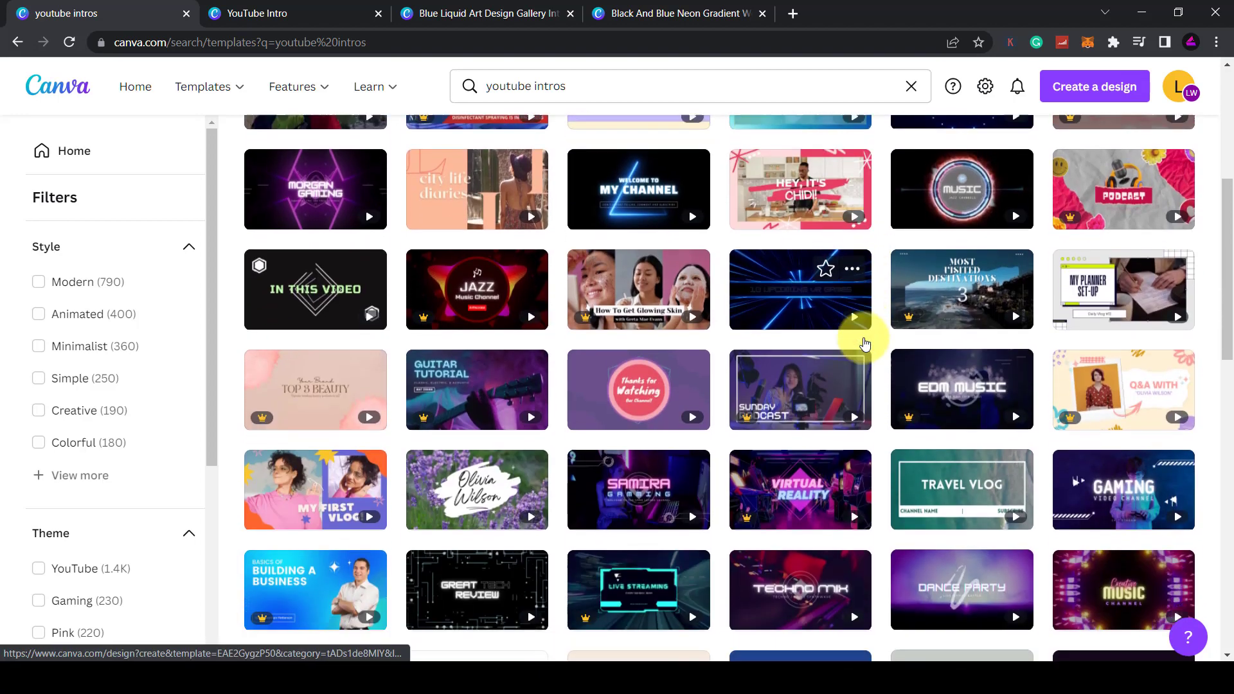
scroll(864, 343, down, 5)
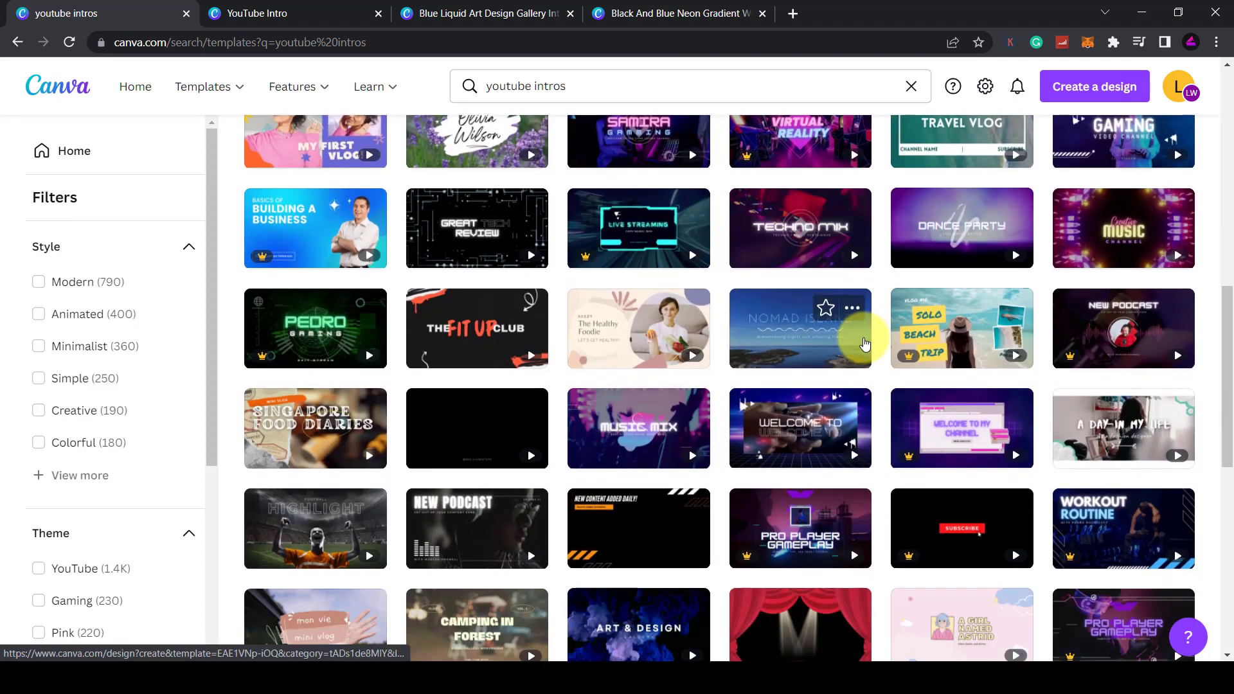
scroll(864, 344, down, 2)
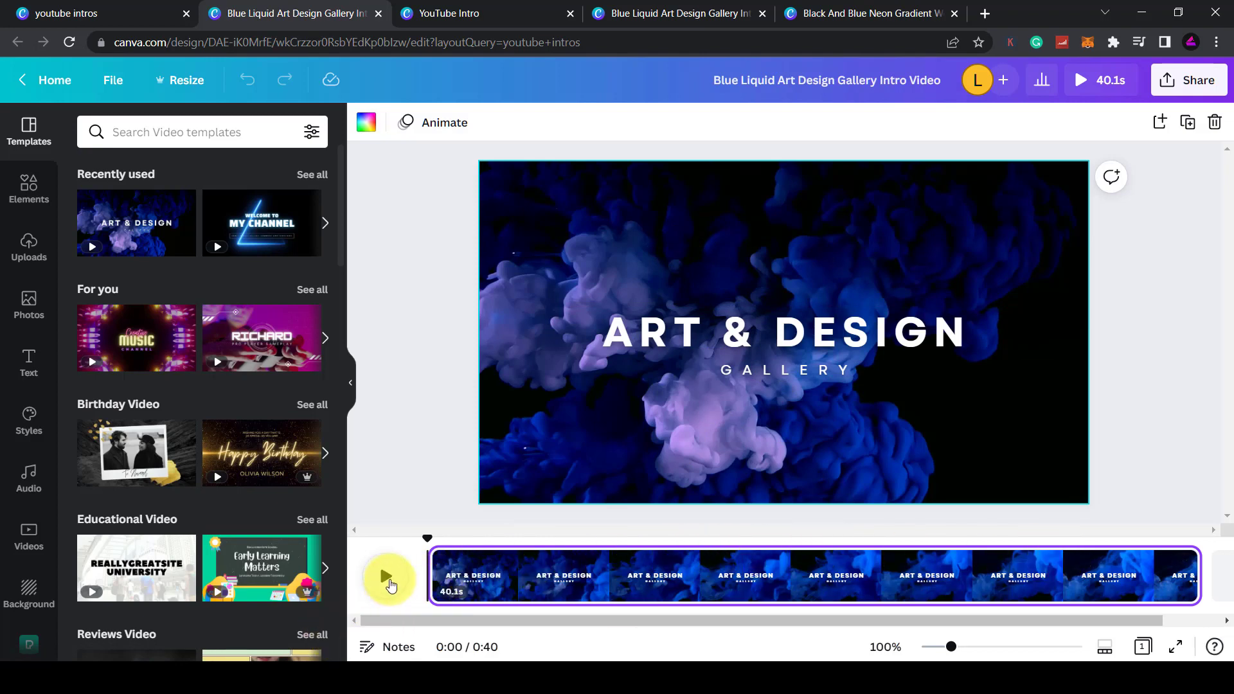
- Preview the template, trim its clip from 40.1s down to 4.5s, and replay it
click(388, 578)
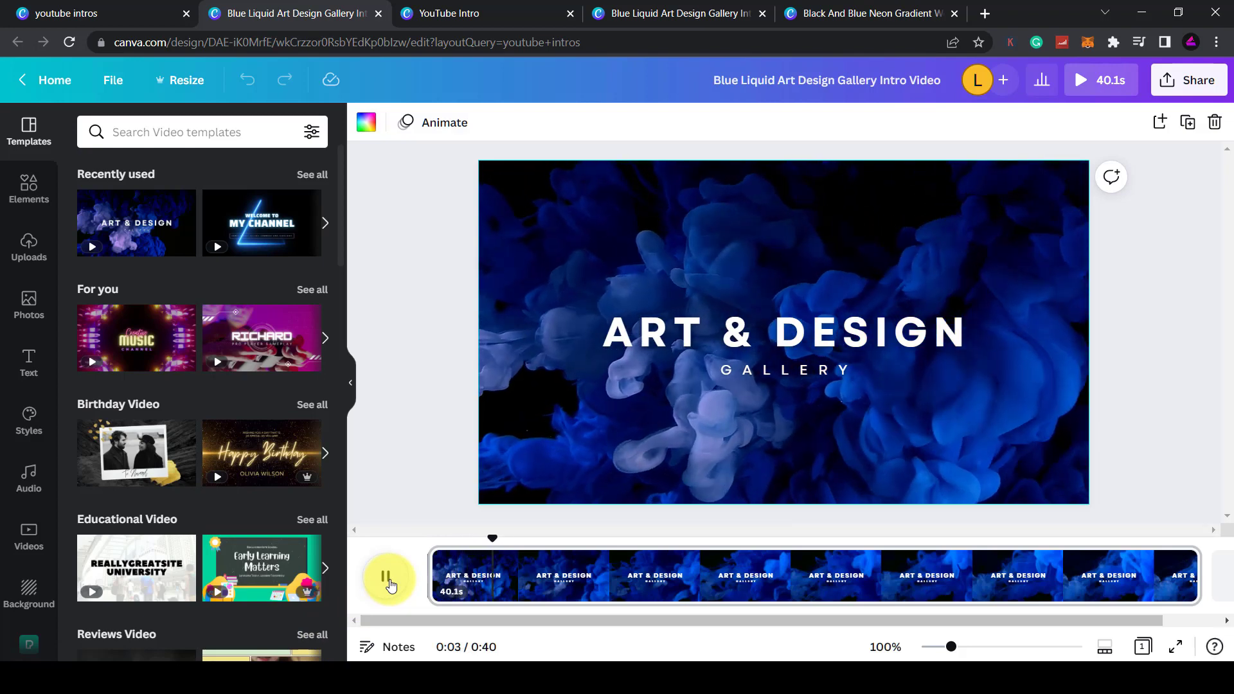
click(389, 581)
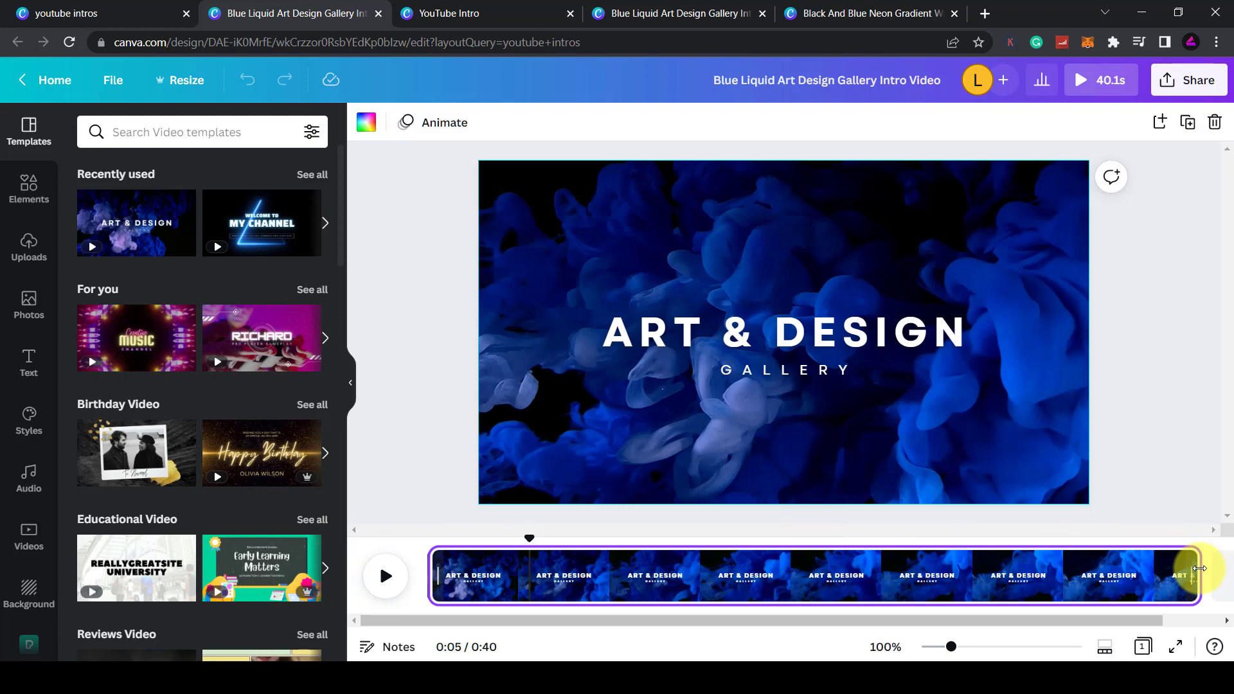
drag(1200, 568, 522, 598)
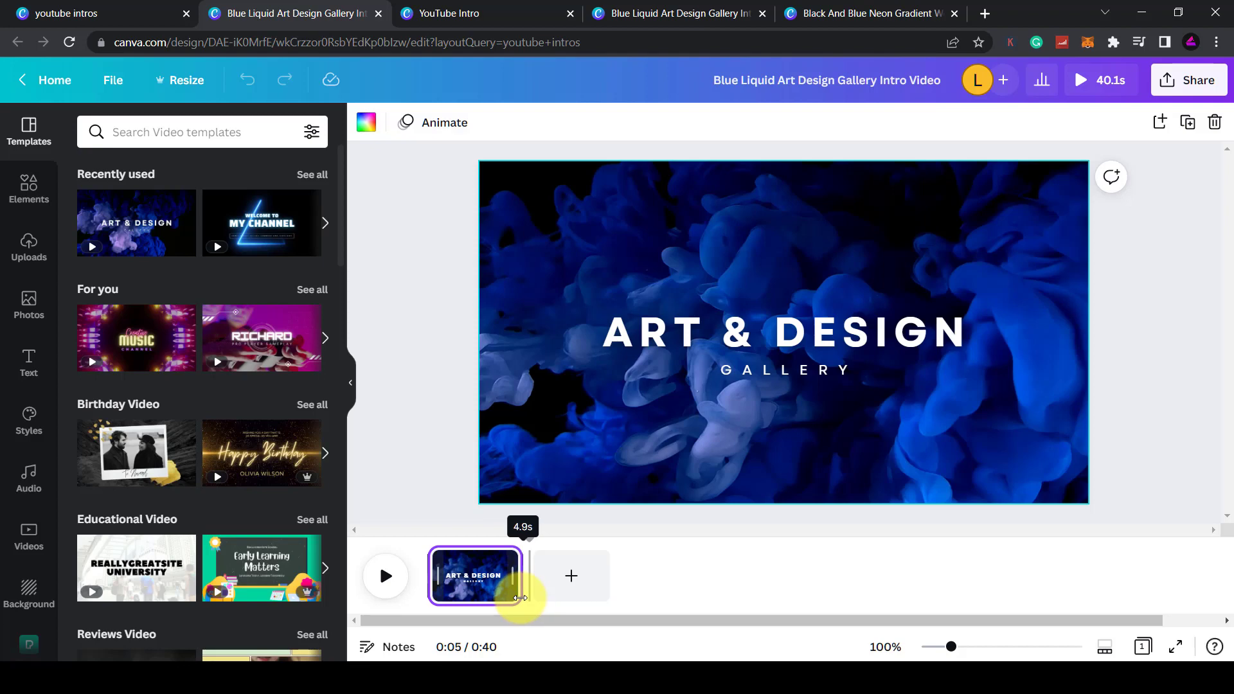
drag(518, 597, 511, 599)
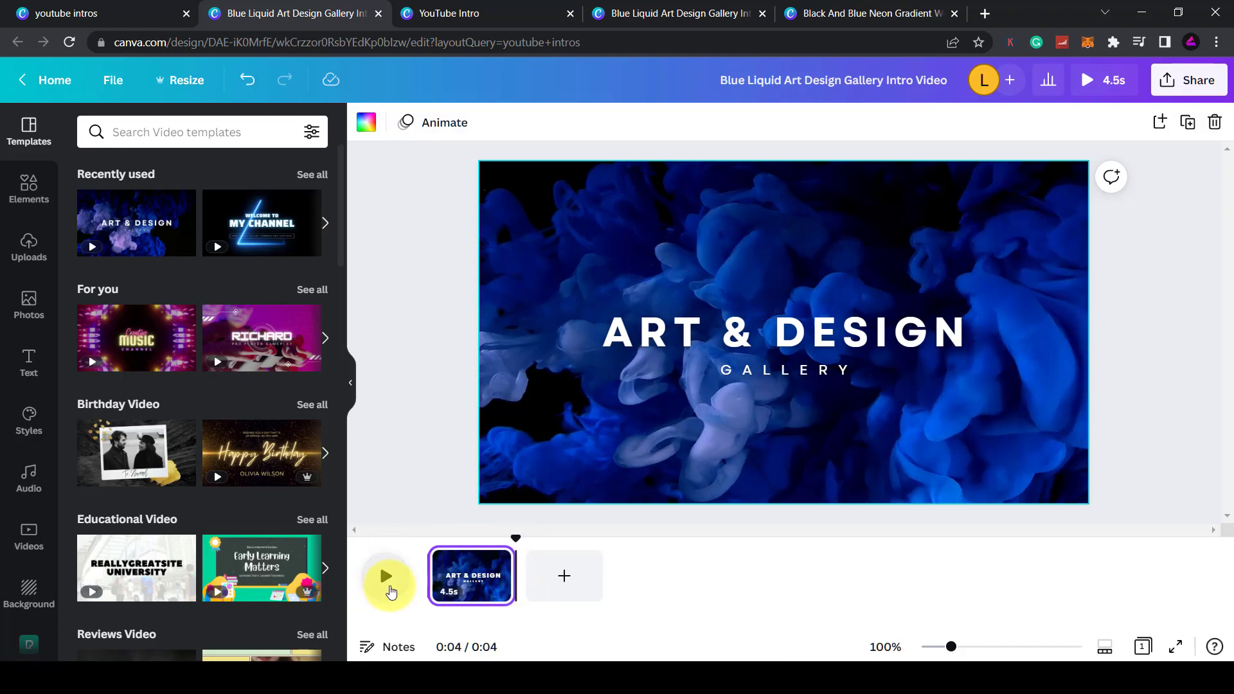
click(388, 582)
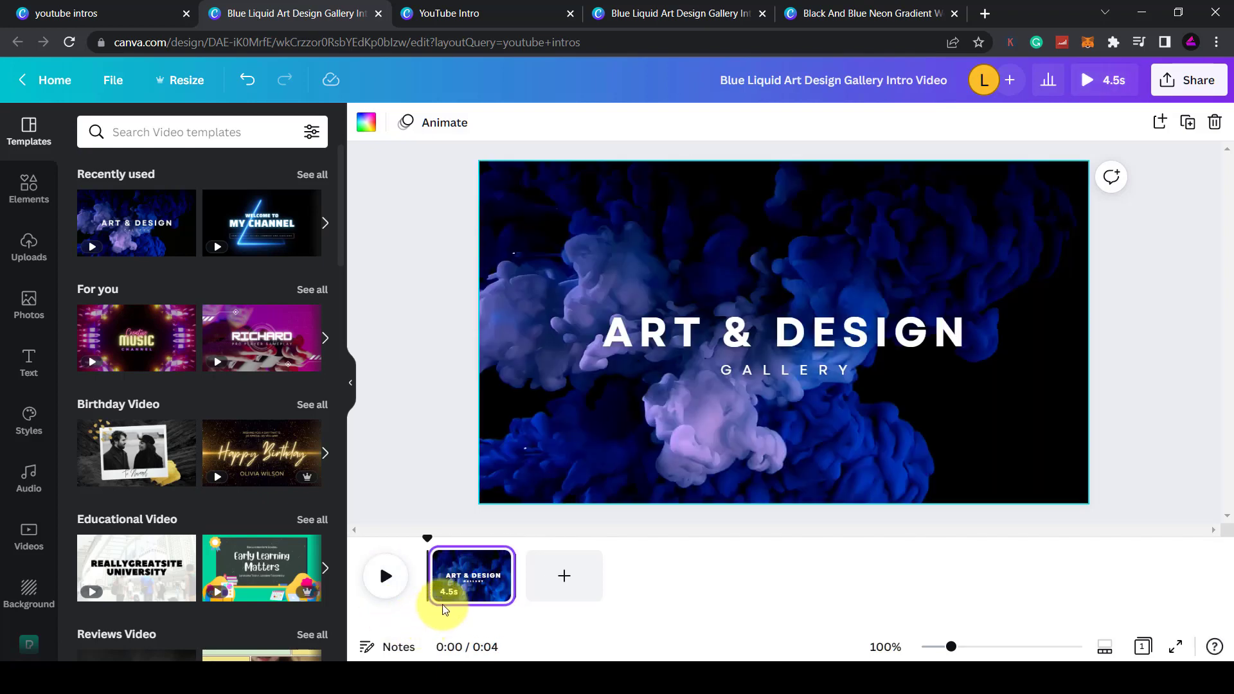
- Replace 'ART & DESIGN' with 'LEARN WITH SEB' and 'GALLERY' with 'LEARN | CREATE | GROW', then preview
click(712, 345)
click(712, 341)
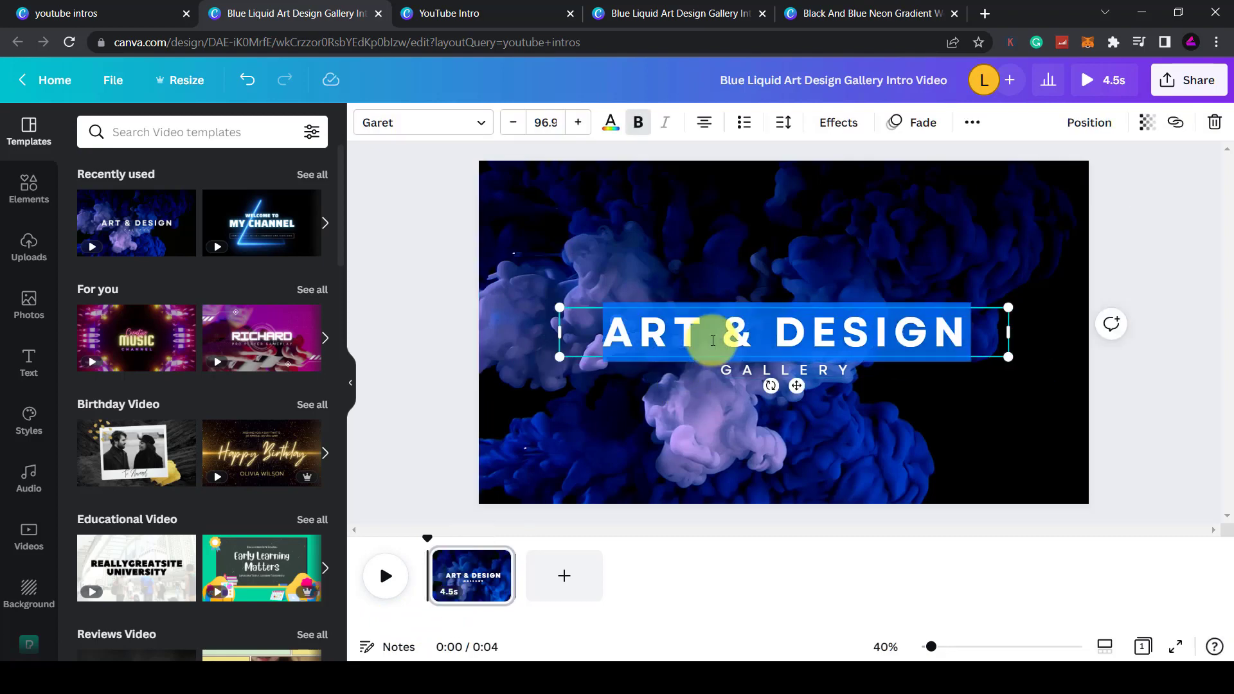
text(LEARN WITH SEB)
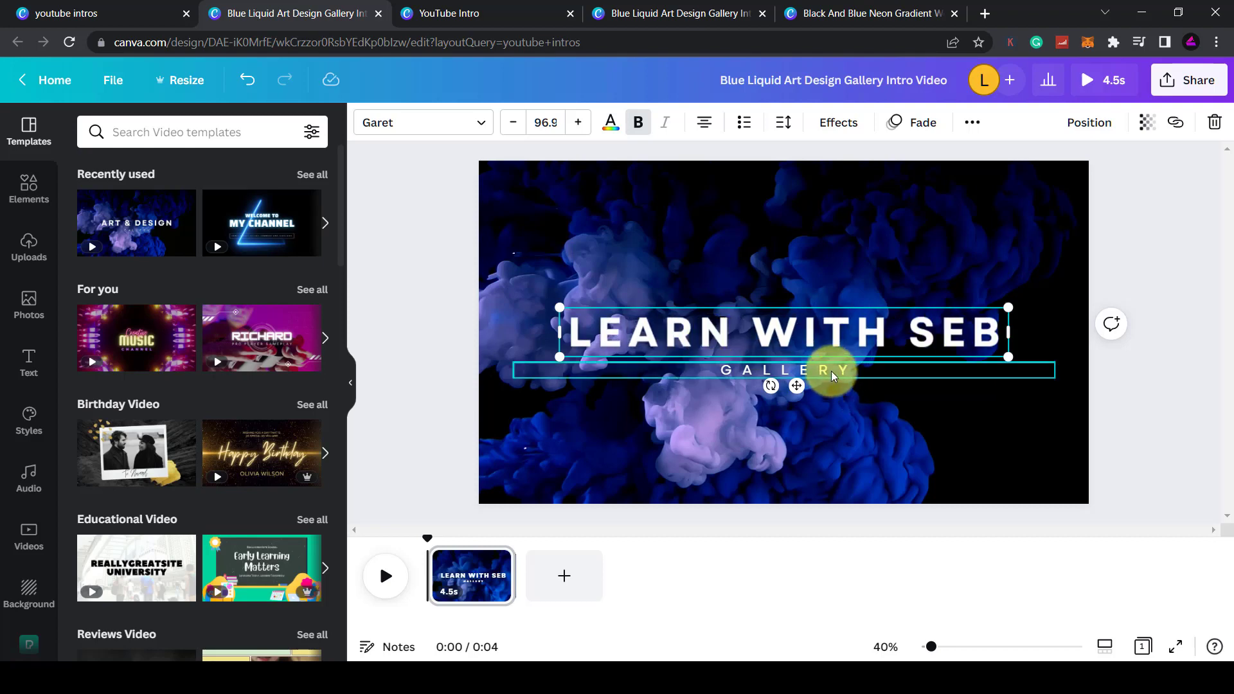
double_click(832, 373)
text(LEARN | CREATE | GROW)
click(384, 577)
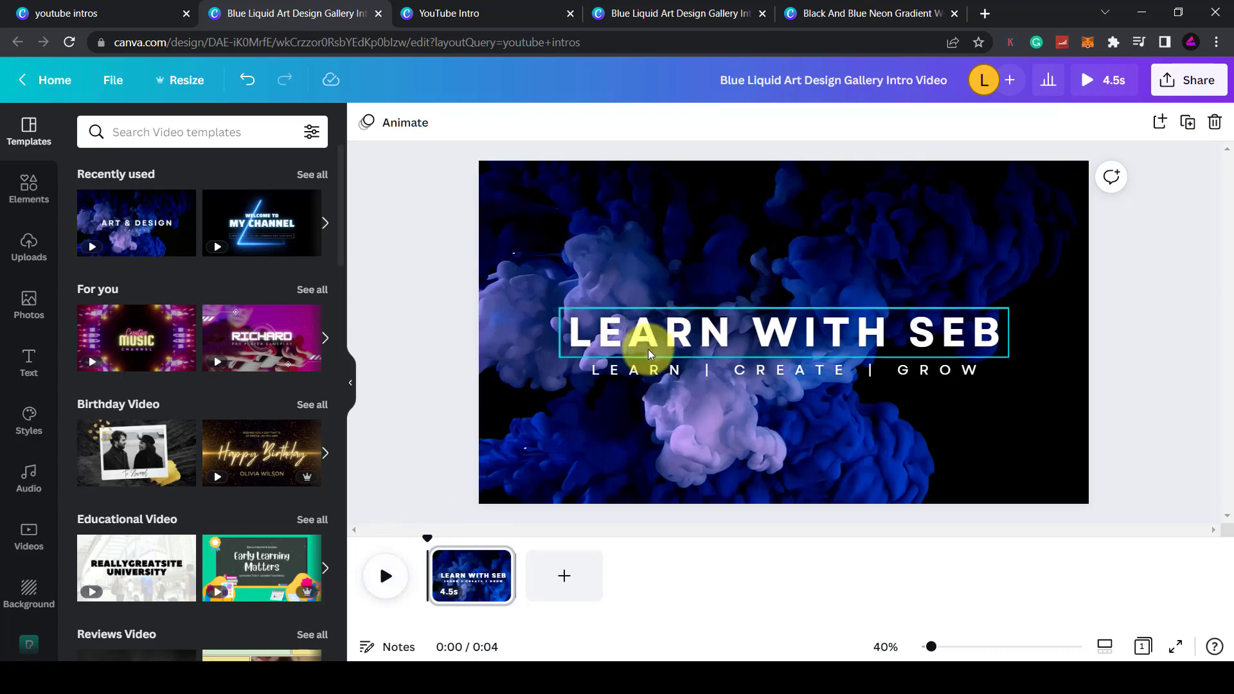
click(674, 345)
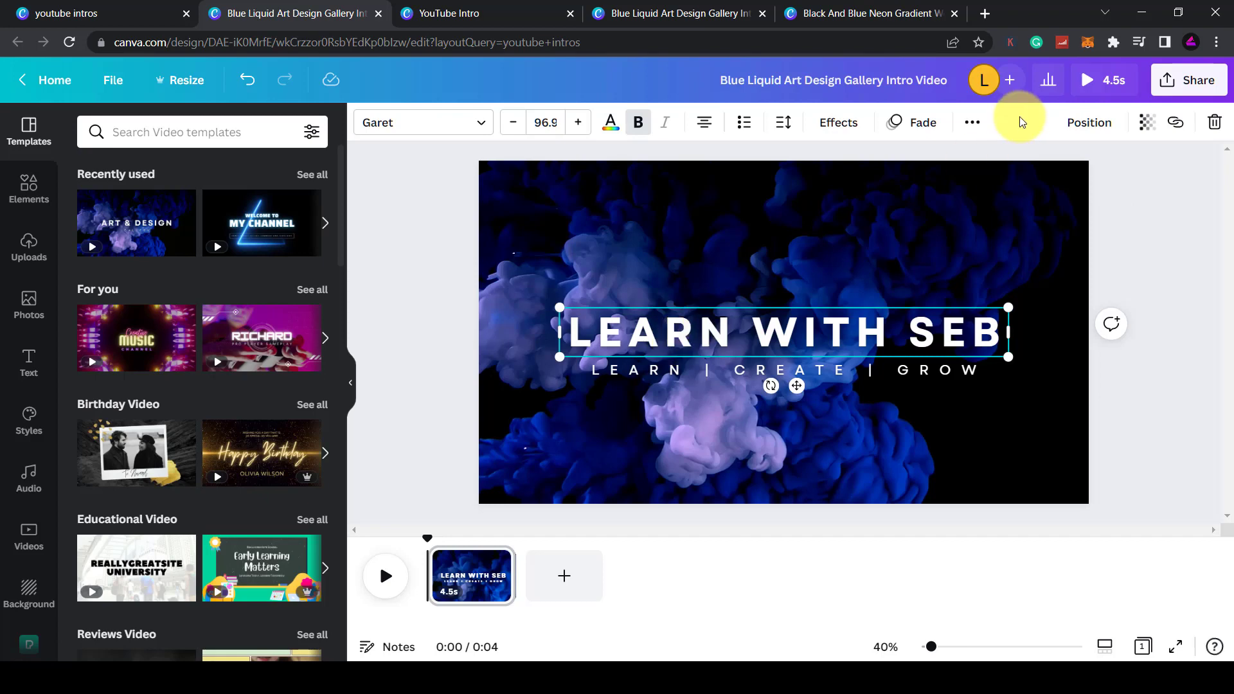
- Set the Lift effect intensity to 100 on the LEARN WITH SEB title and the subtitle
click(974, 126)
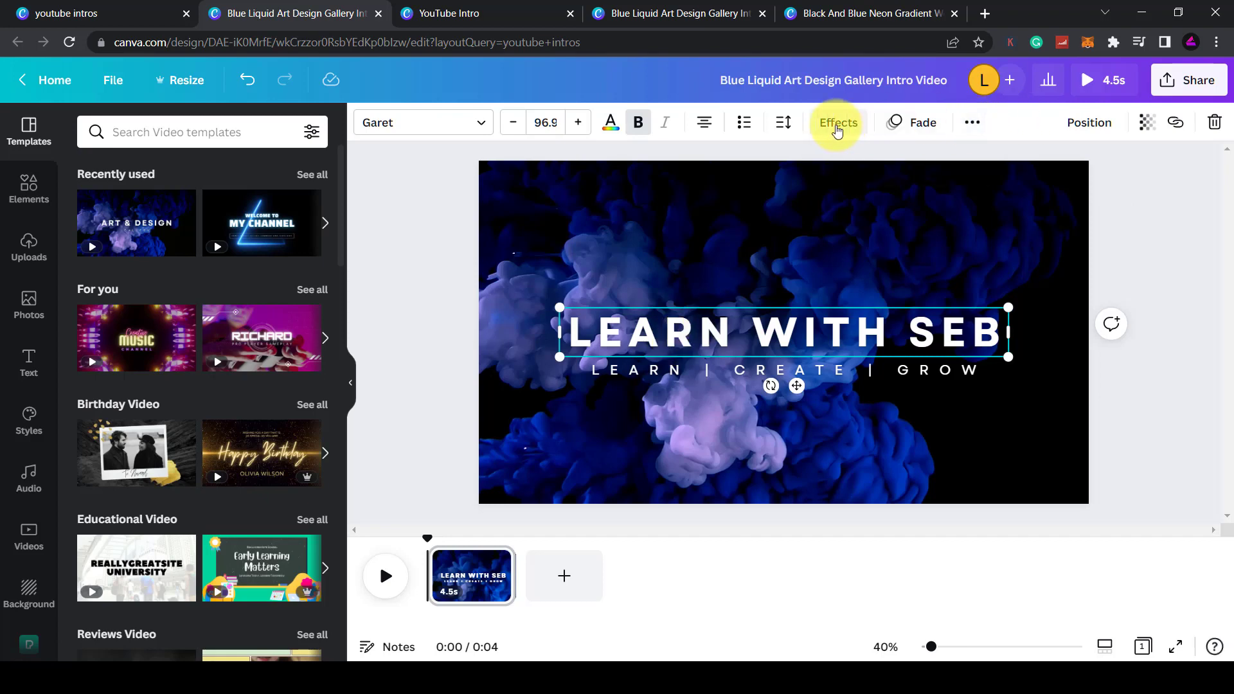
click(836, 123)
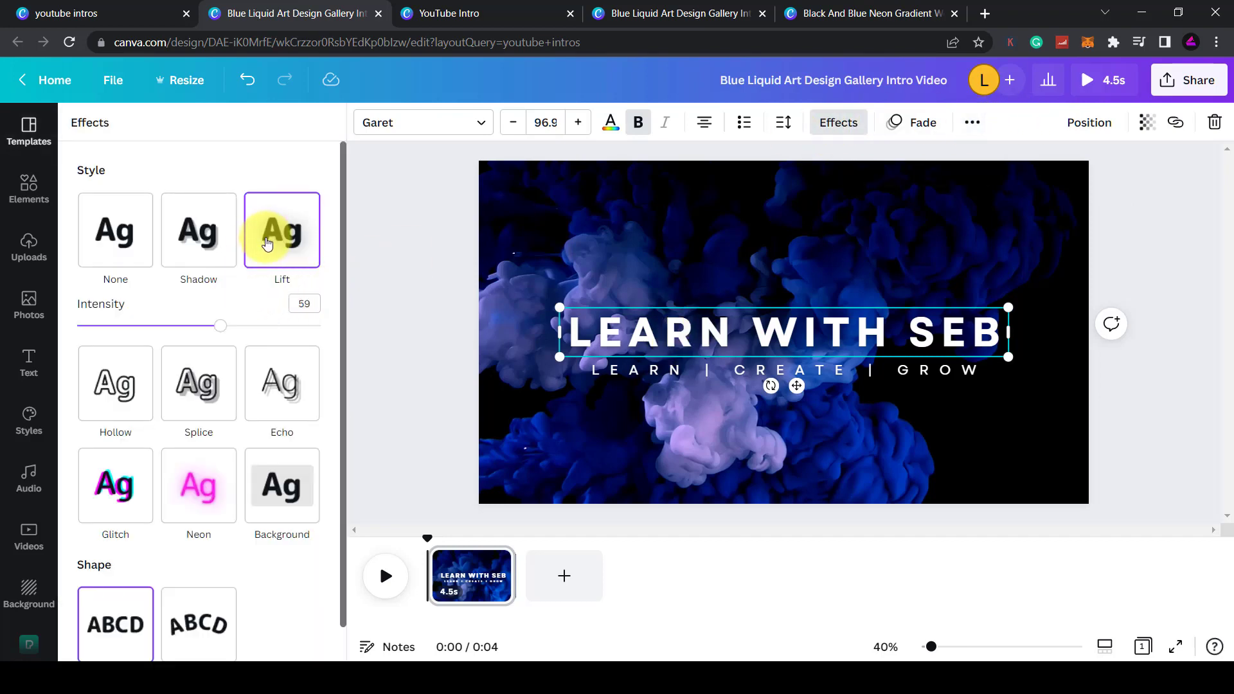
drag(220, 331, 352, 339)
click(705, 371)
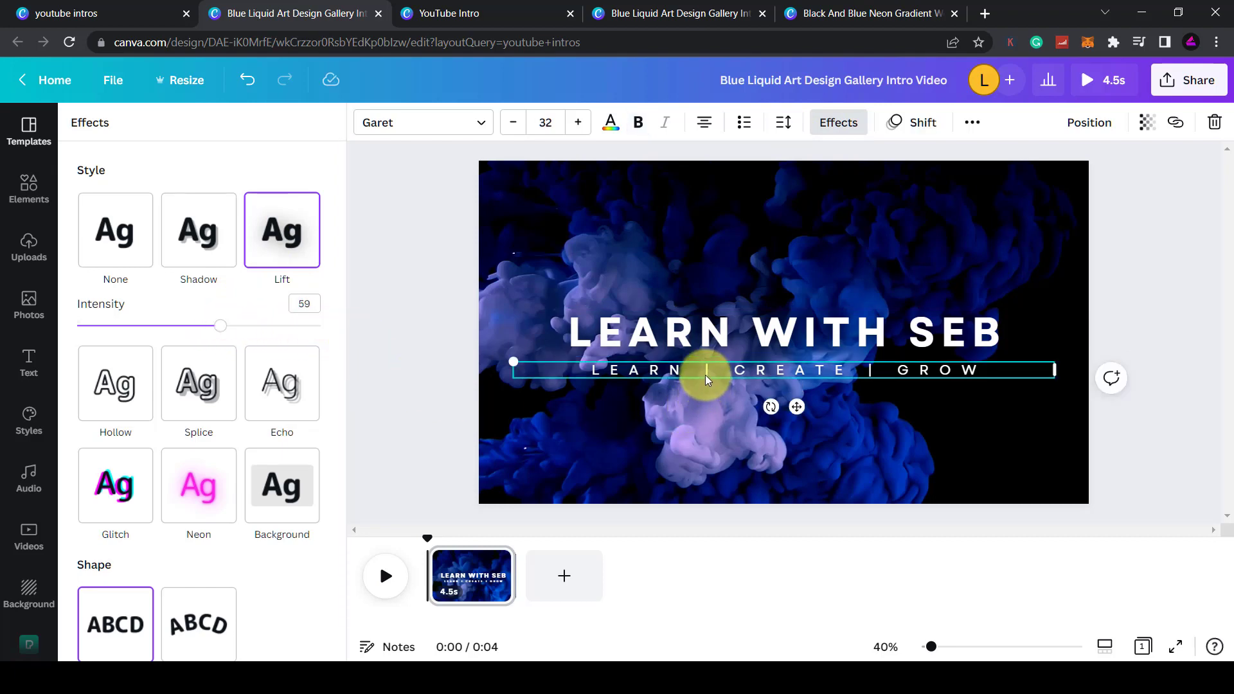
drag(220, 331, 380, 331)
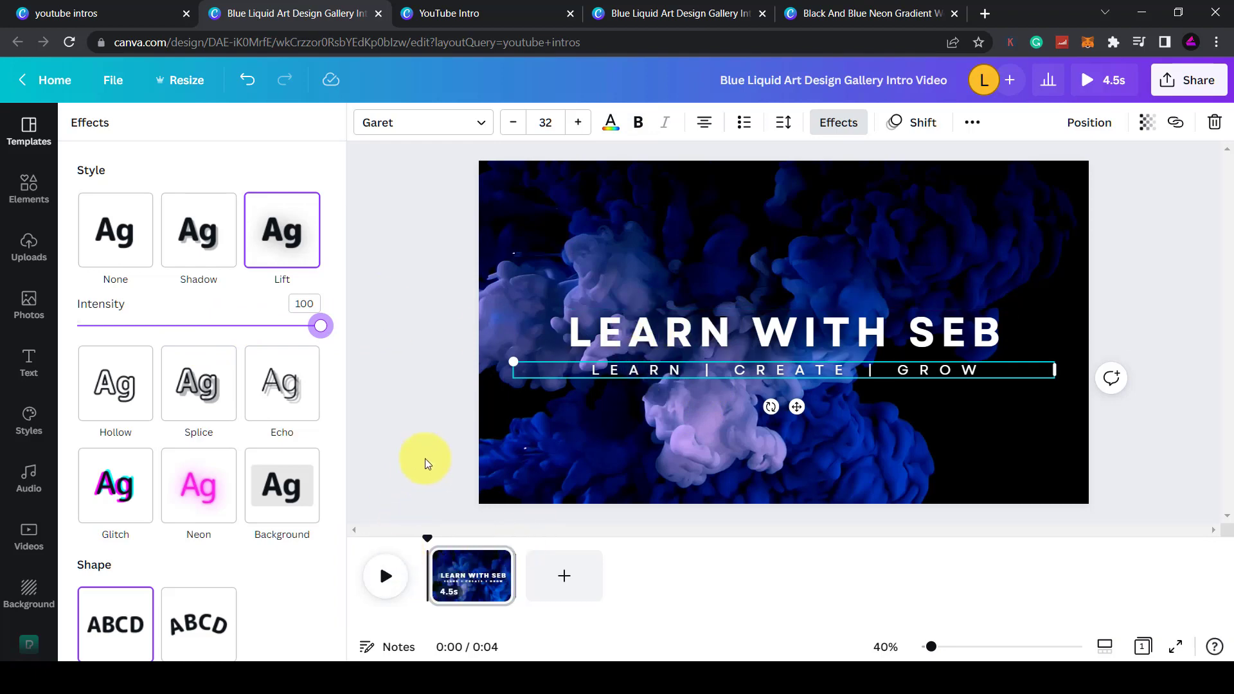
click(438, 443)
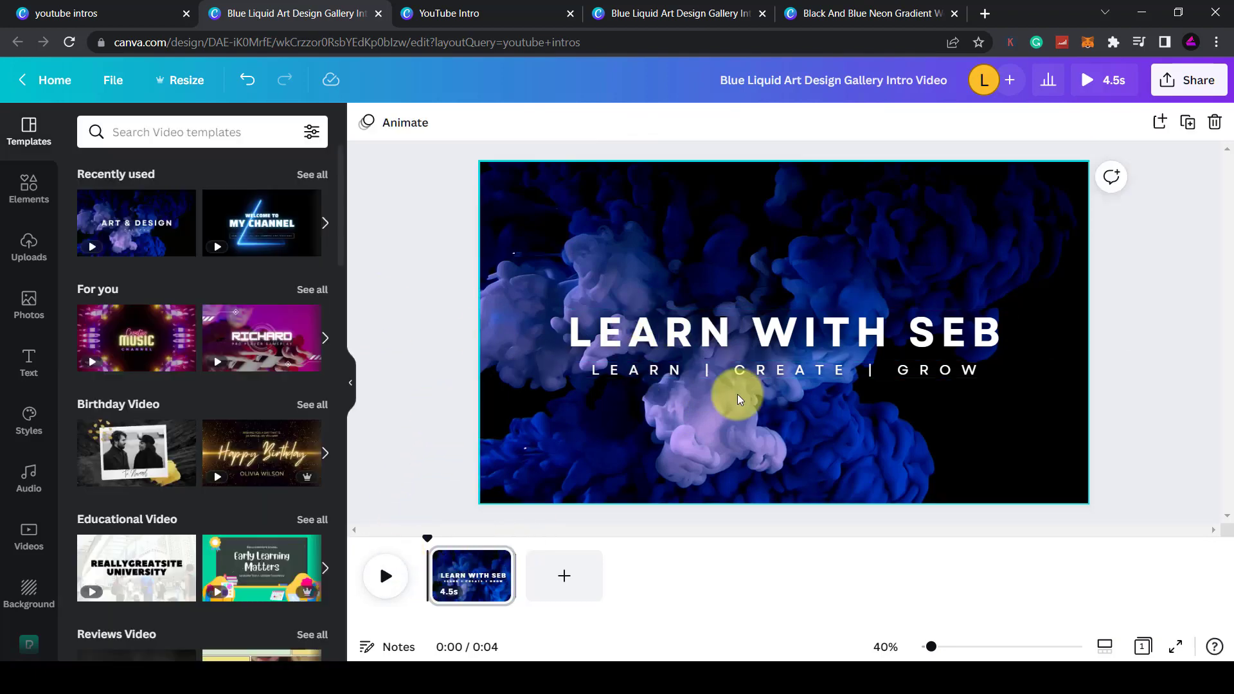
- Check the existing animations on the LEARN WITH SEB heading and the subtitle
click(683, 341)
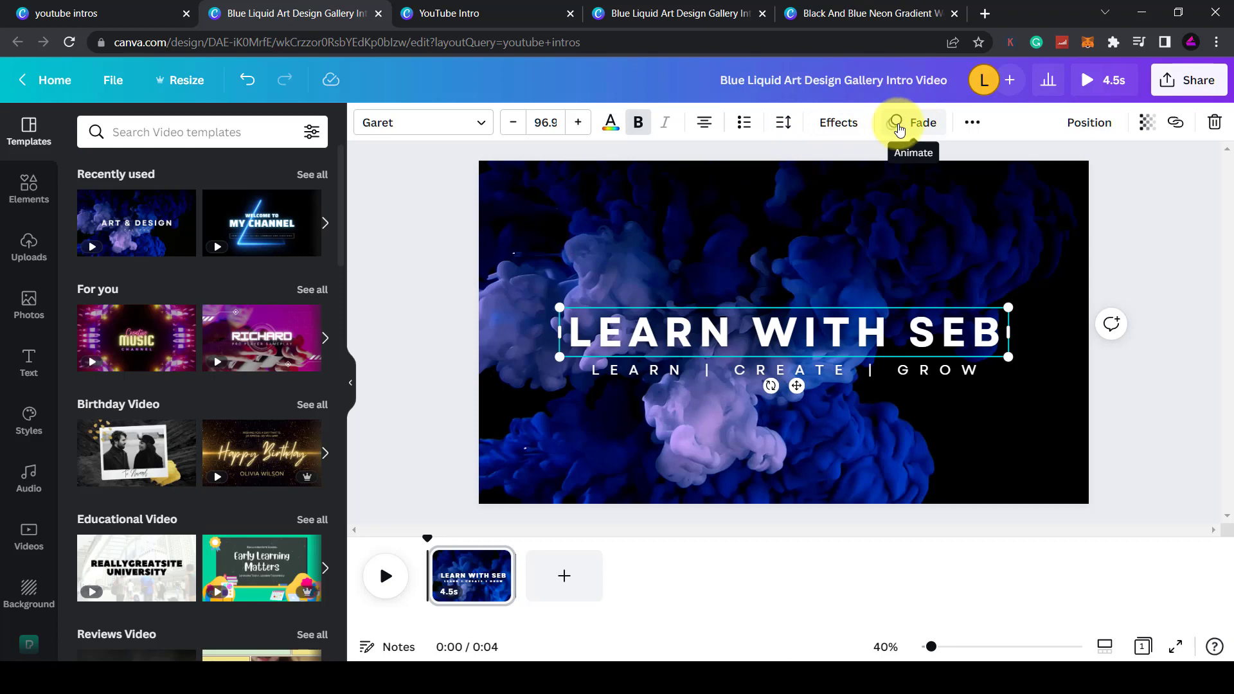
click(812, 376)
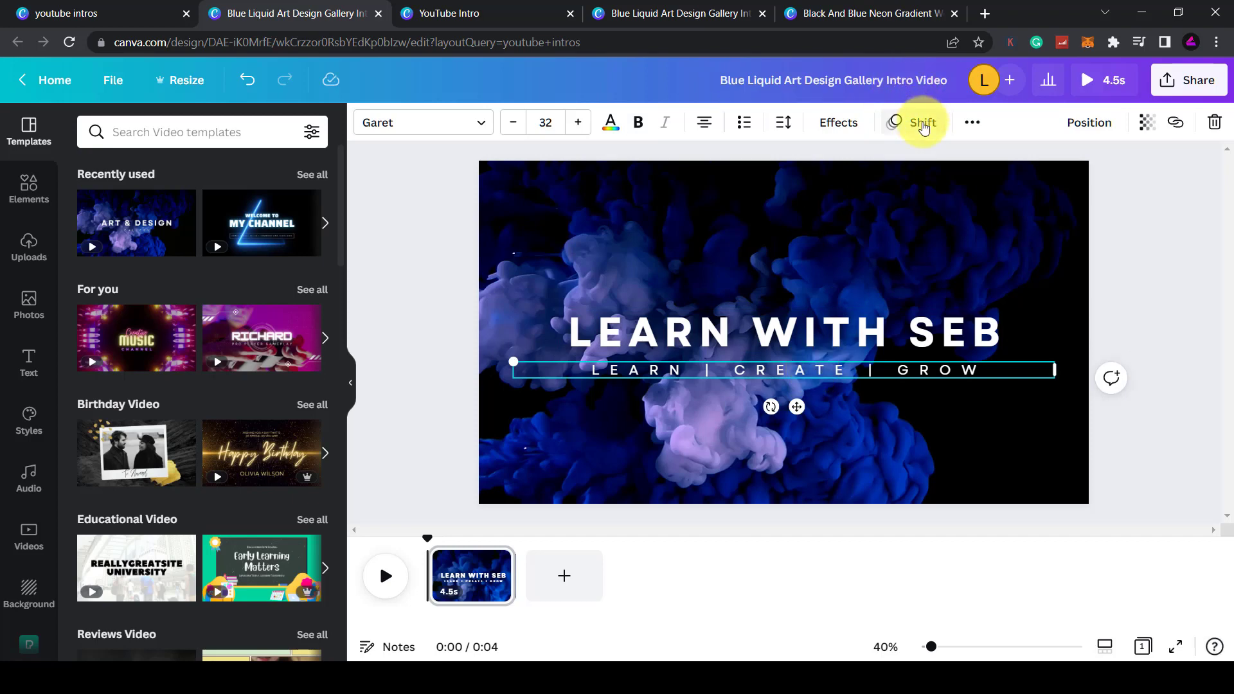
click(860, 325)
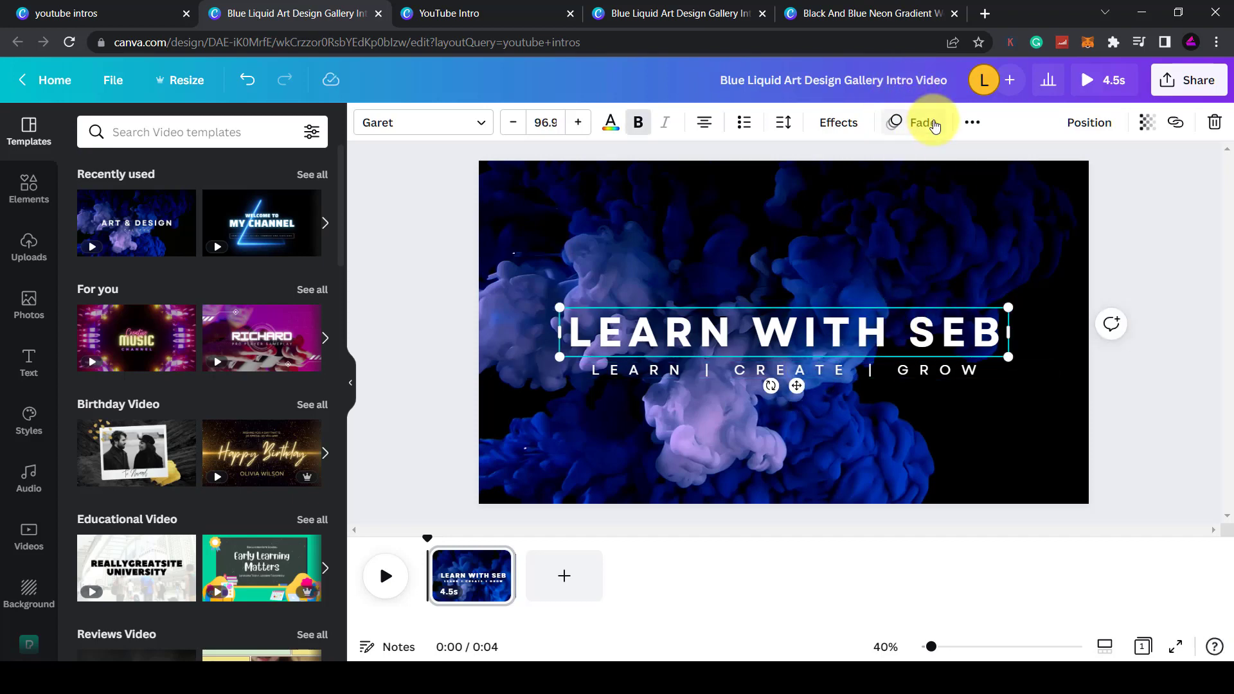
- Try the Rise and Pan page animations on the background video, settling on Fade
click(886, 250)
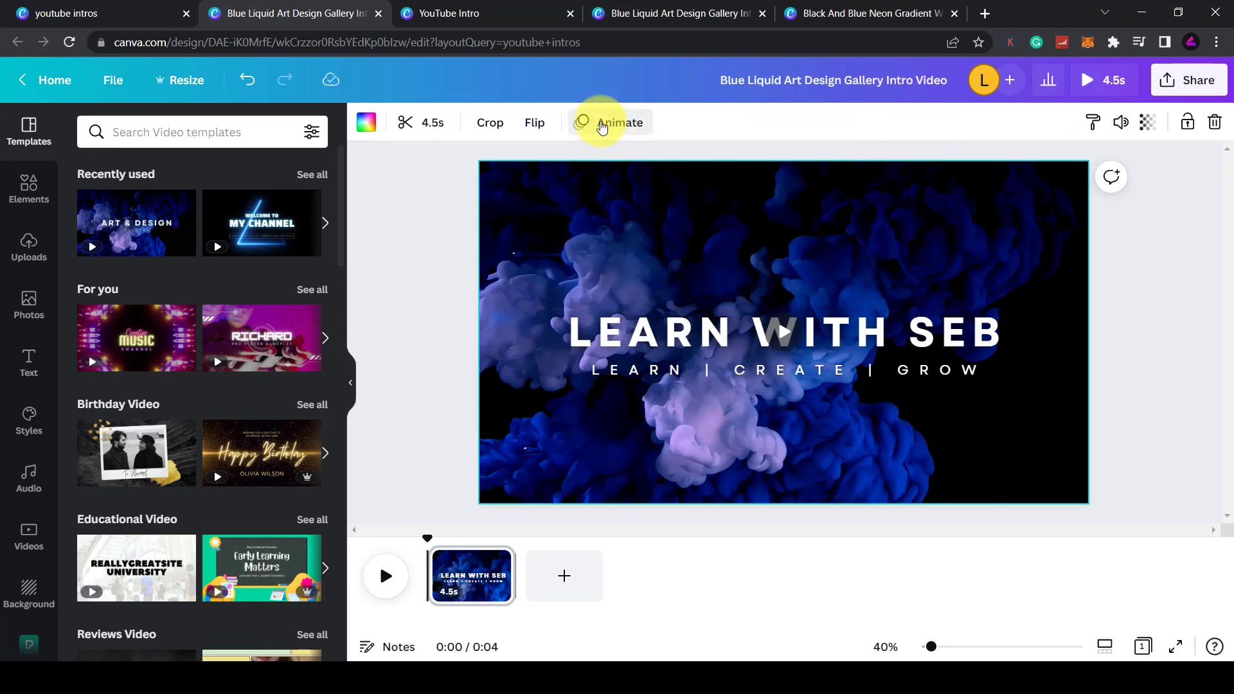
click(602, 125)
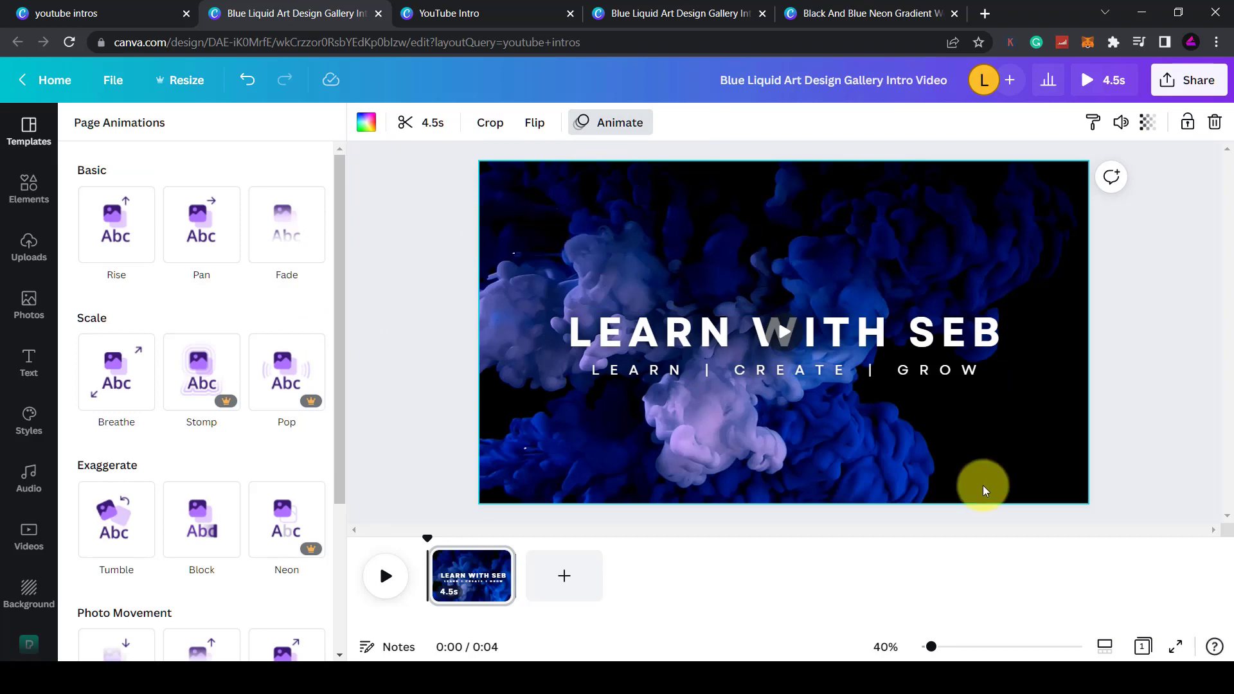
click(103, 238)
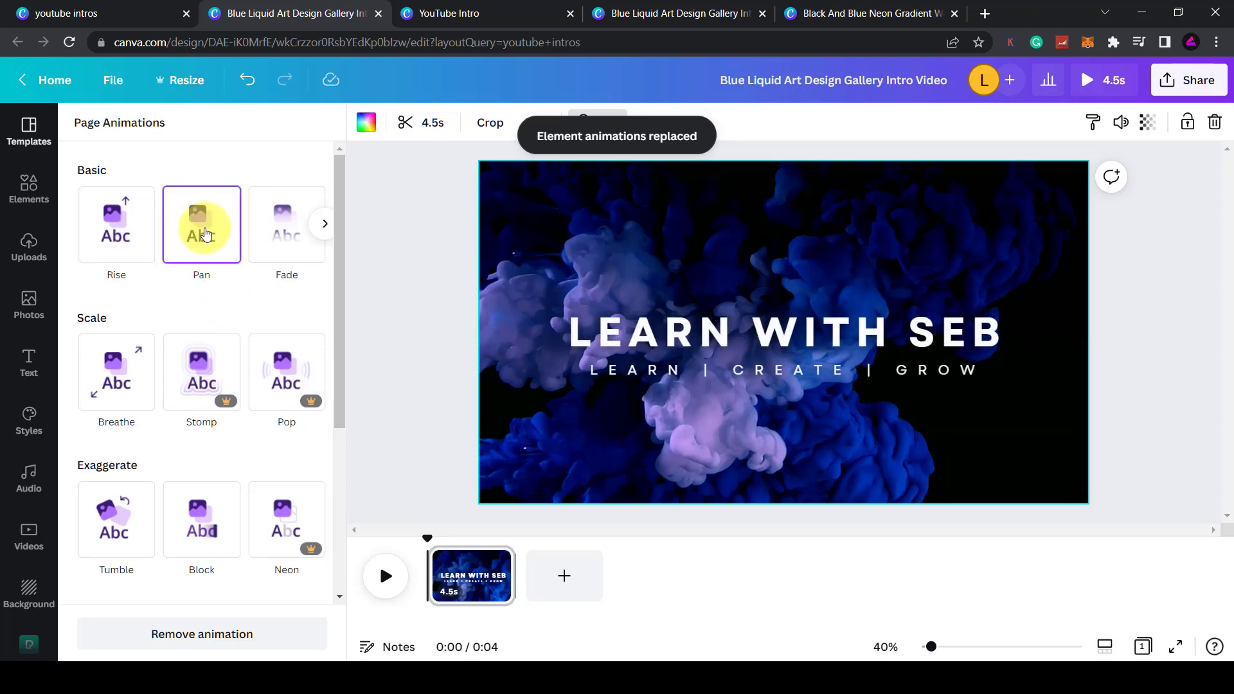
click(206, 233)
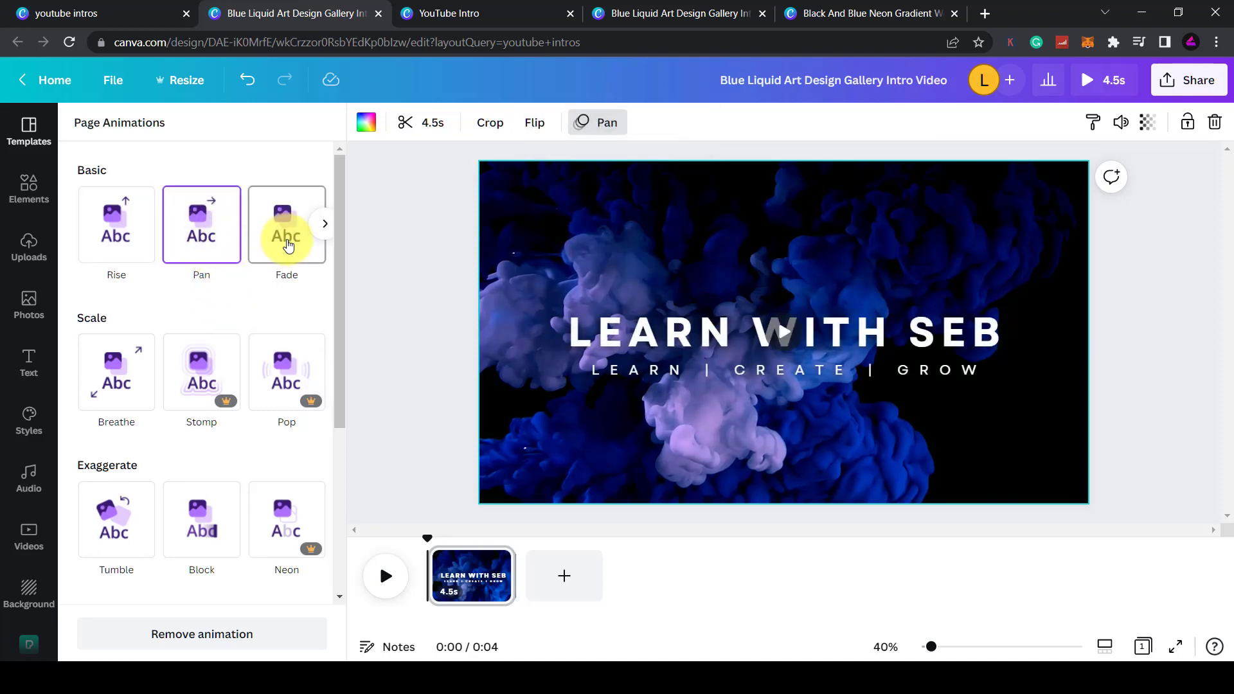
click(287, 245)
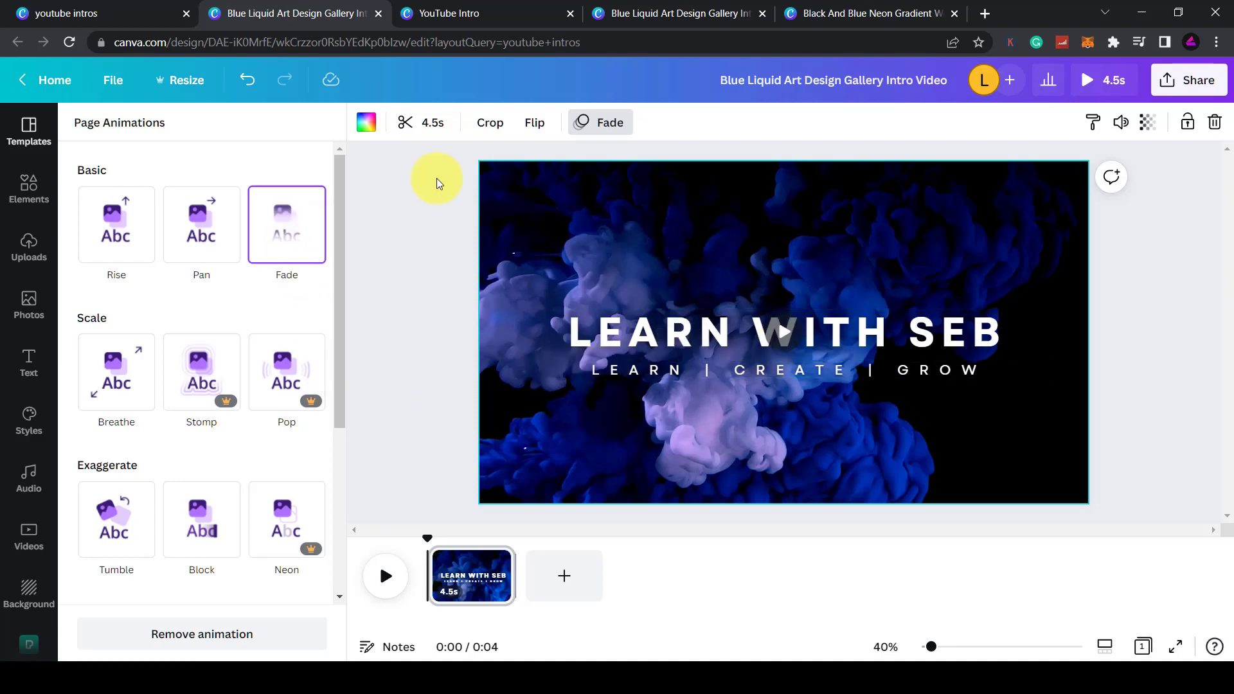
- Give the title a Pan text animation and the LEARN | CREATE | GROW subtitle Typewriter
click(635, 333)
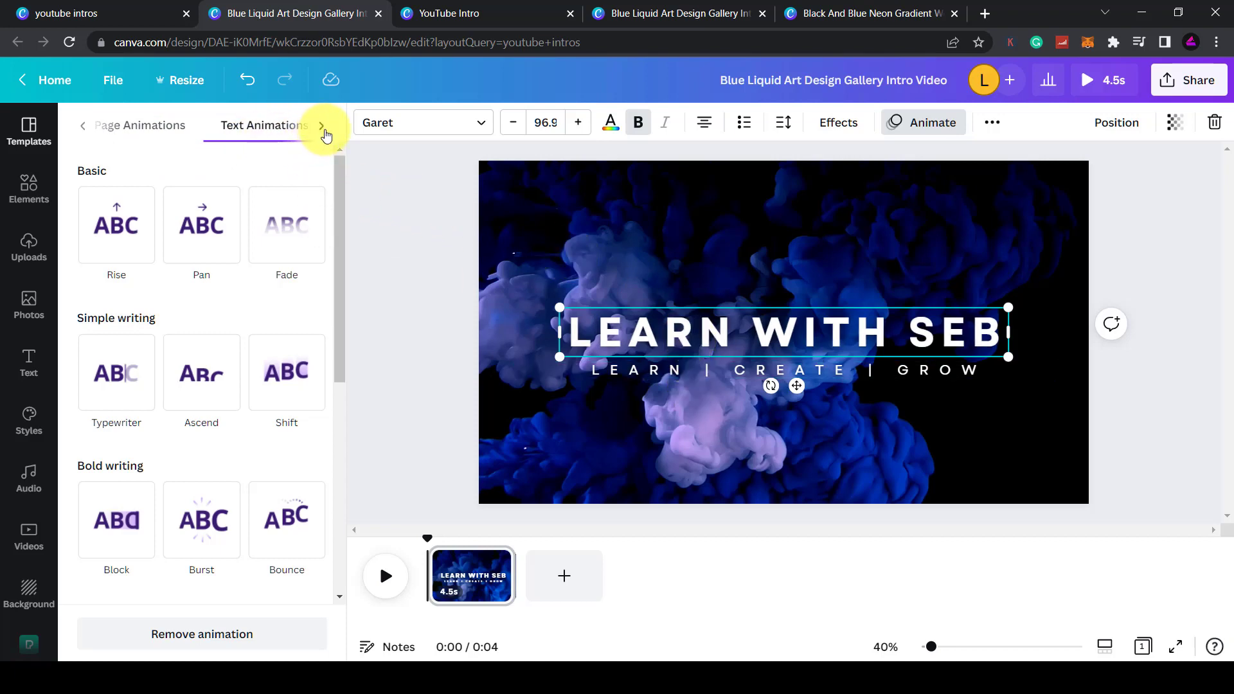
click(213, 238)
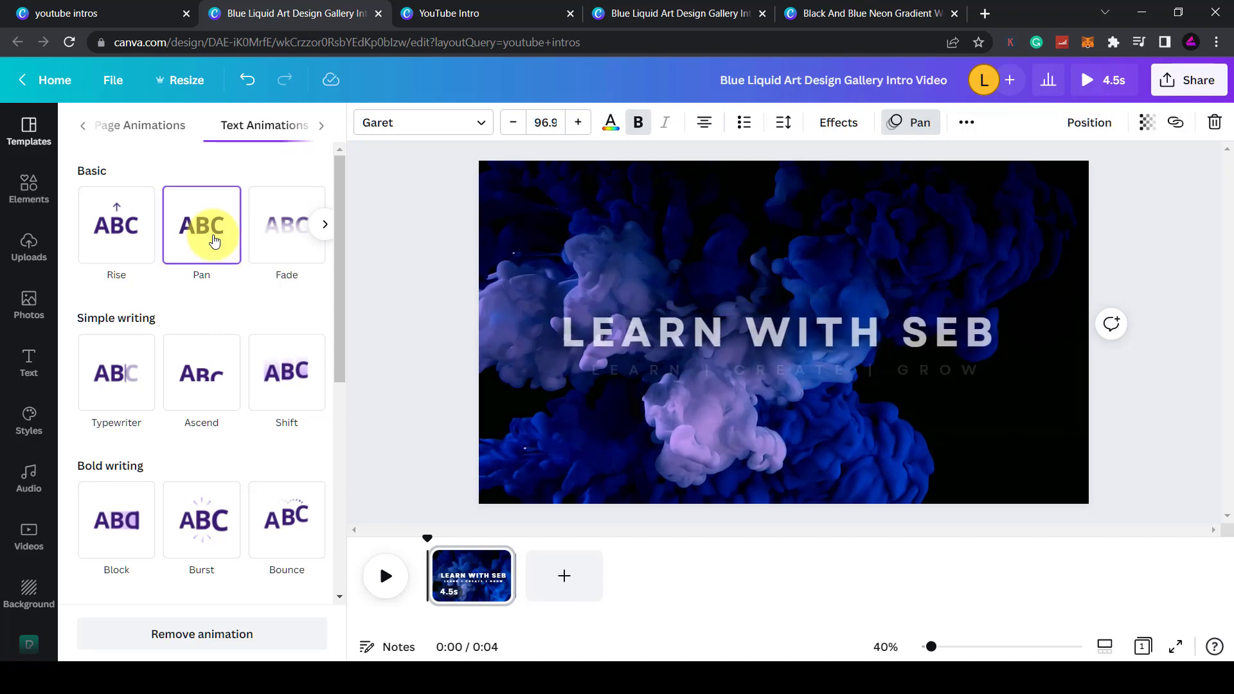
click(852, 377)
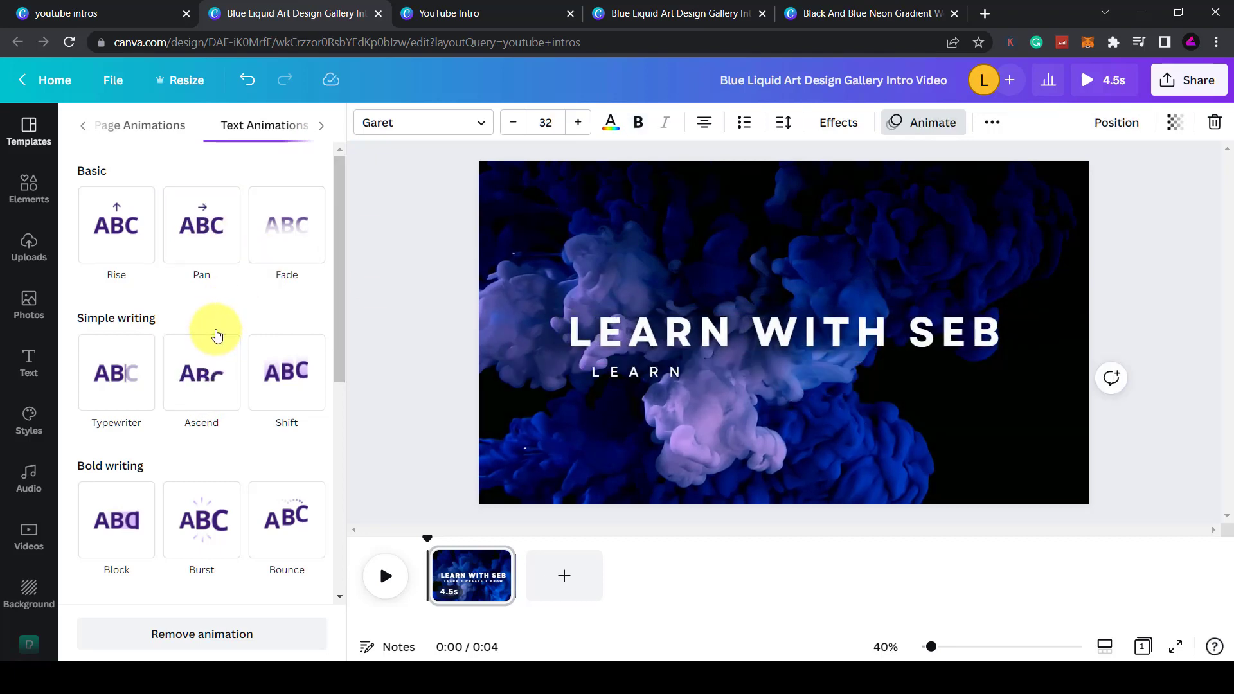
scroll(216, 335, down, 3)
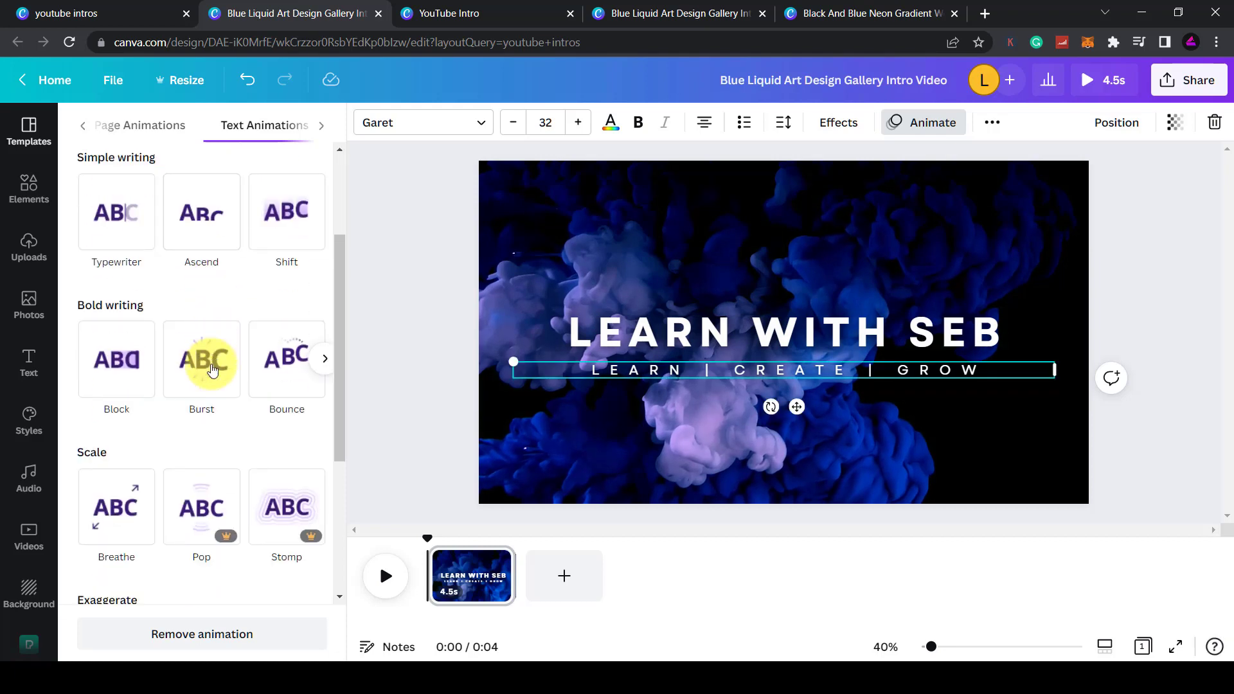
scroll(214, 444, down, 4)
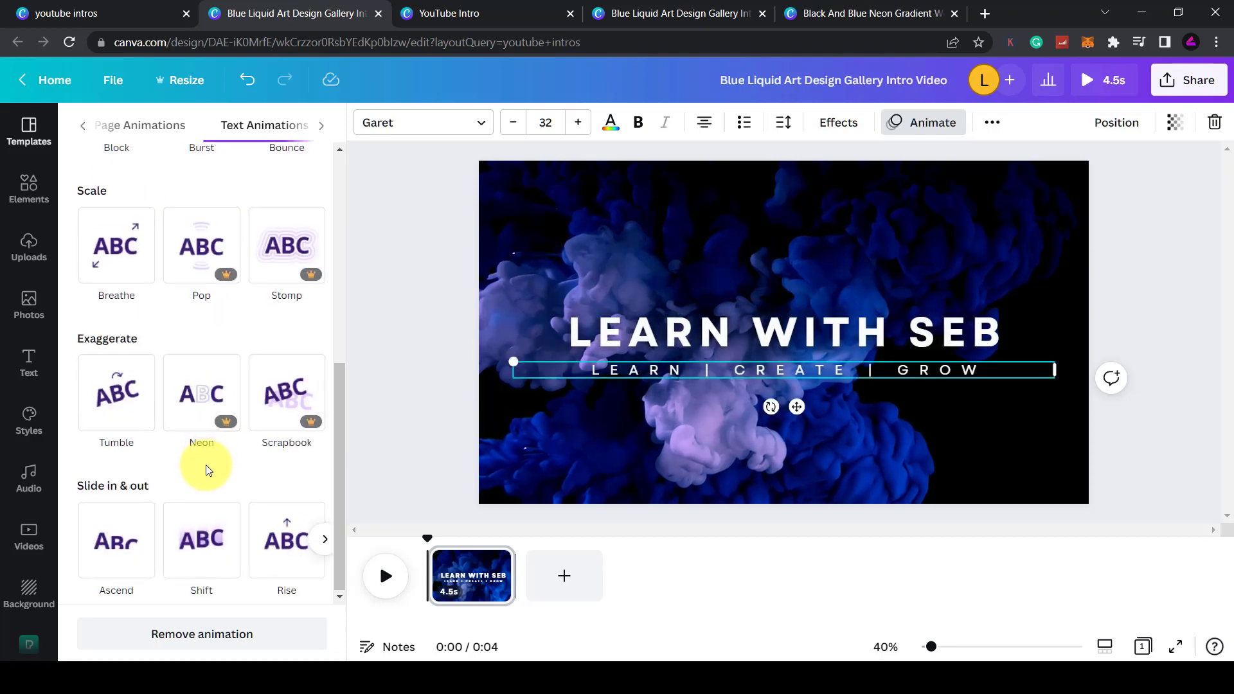
scroll(204, 469, up, 4)
click(124, 212)
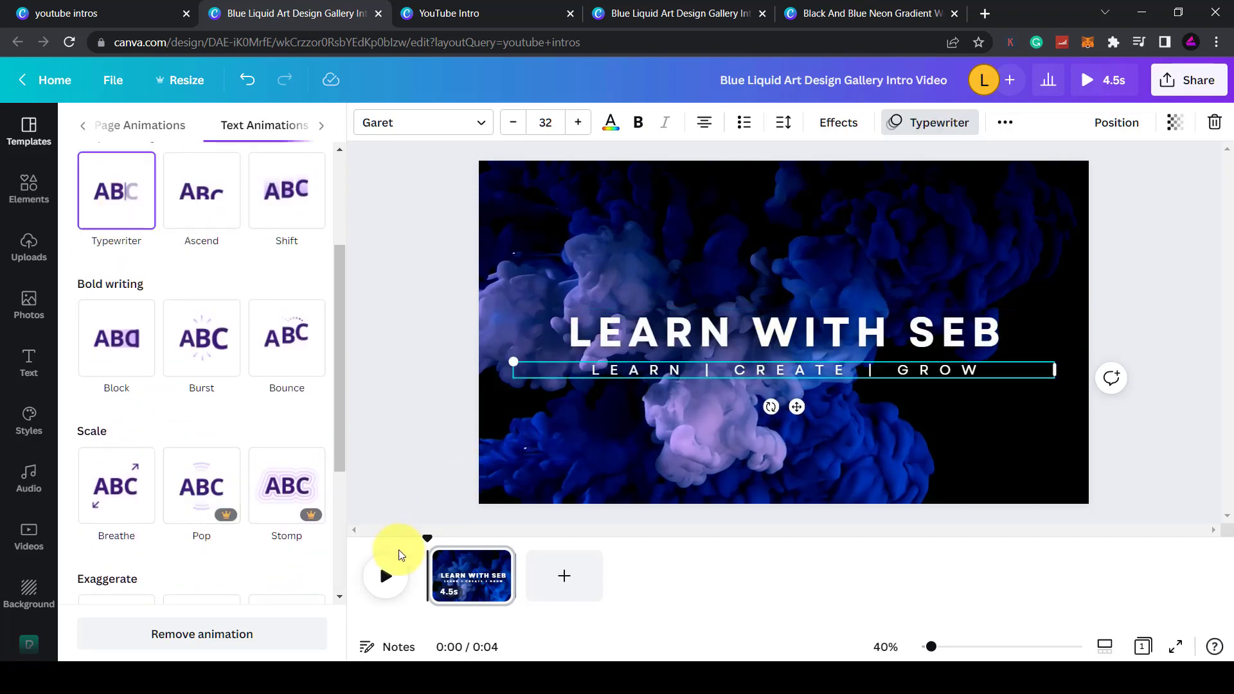
- Delete the blue smoke background video, leaving plain black behind the text, and replay the 5.0s intro
click(380, 582)
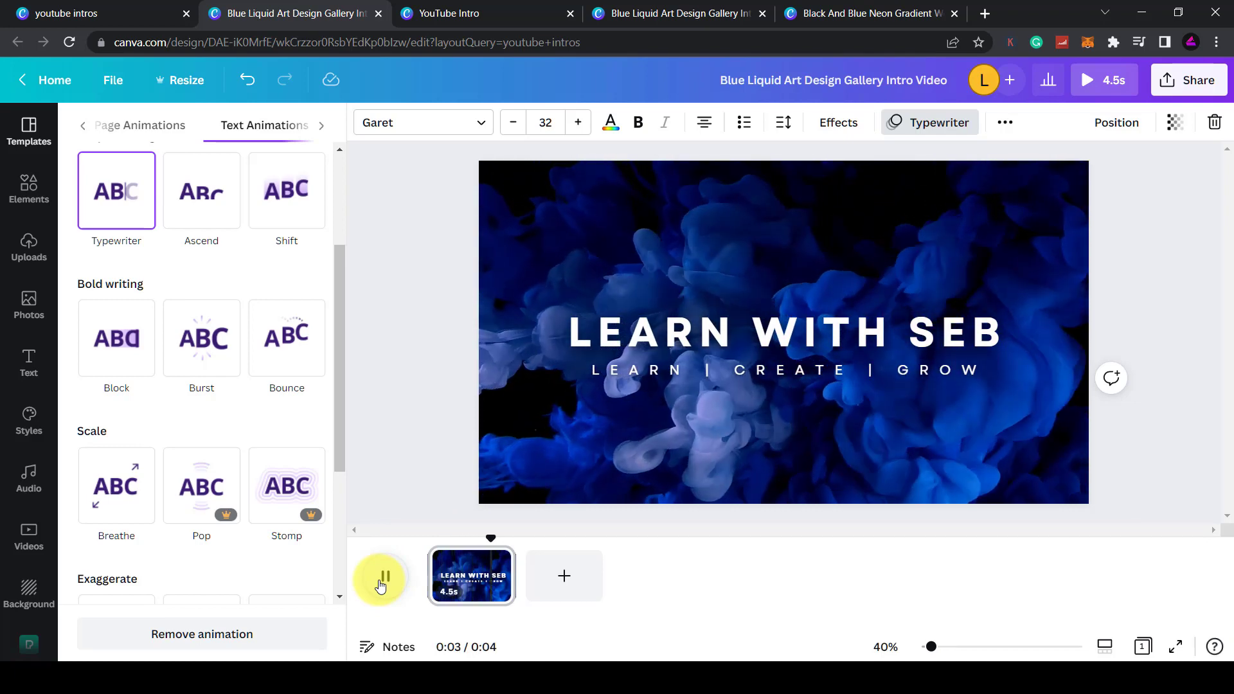
click(383, 578)
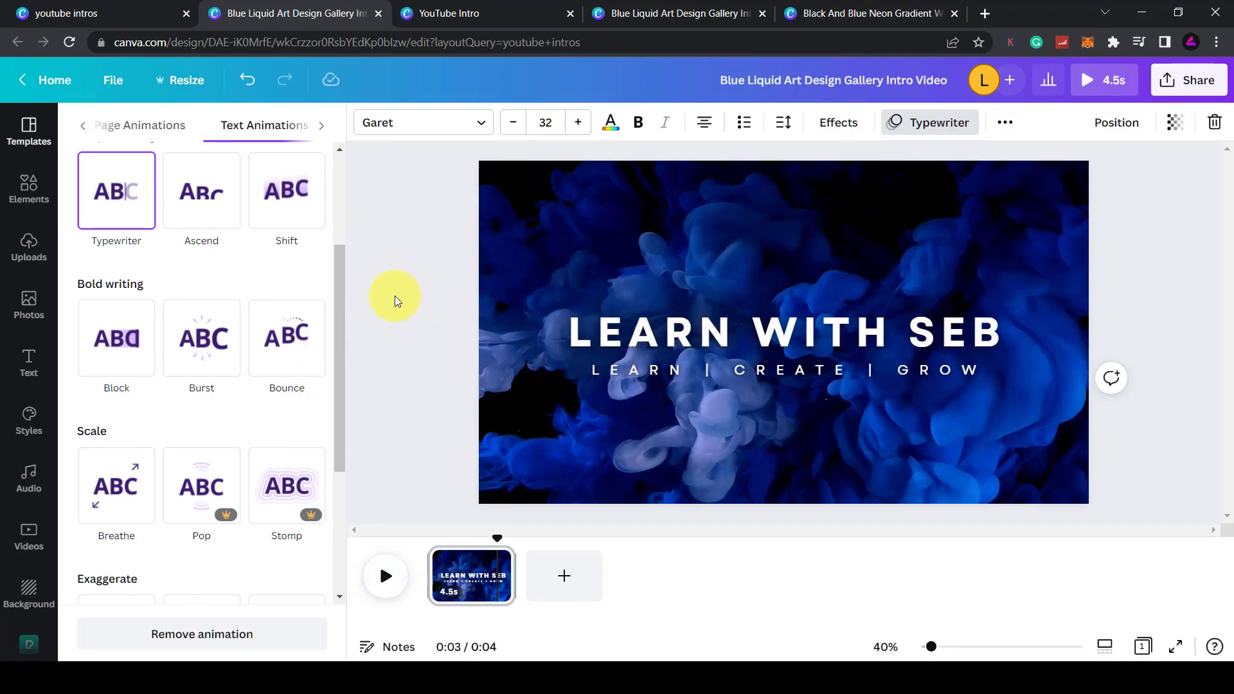
click(565, 207)
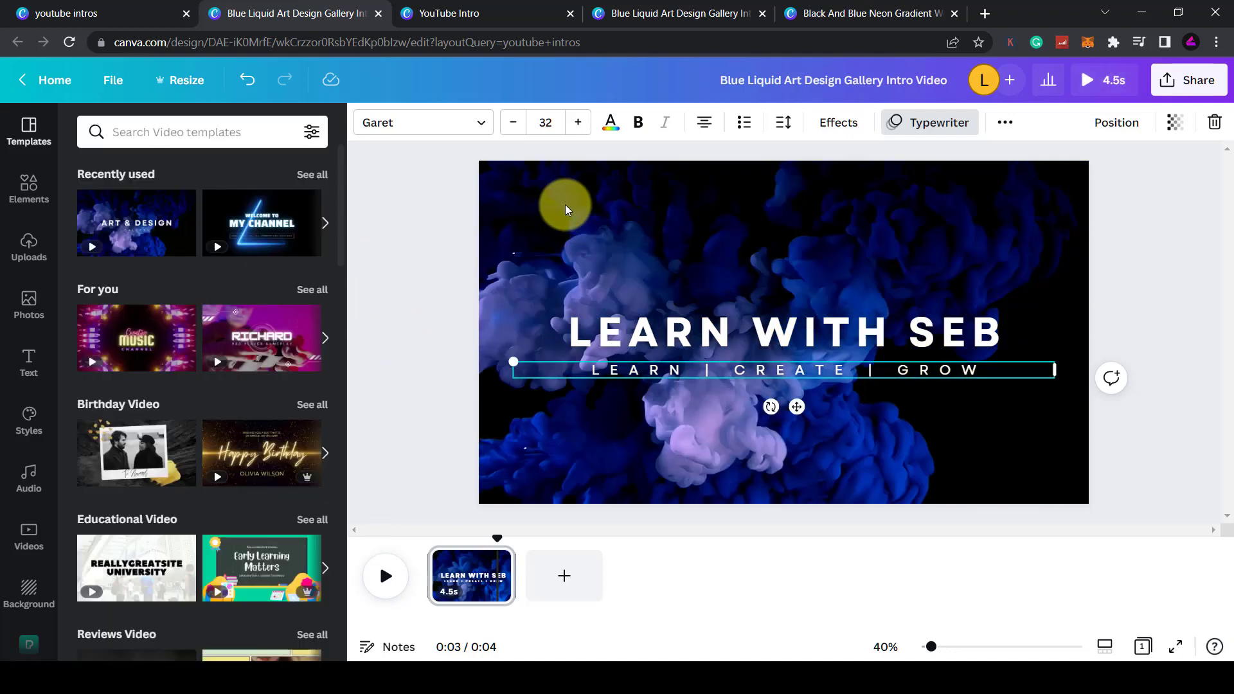
click(565, 225)
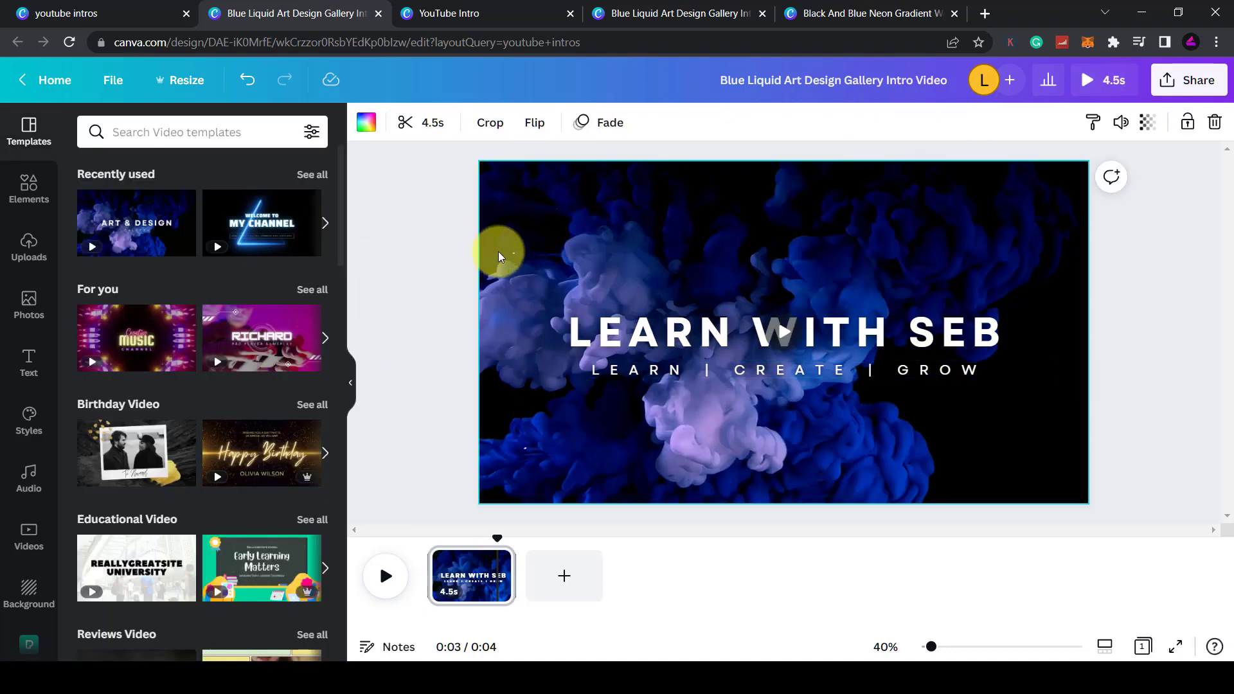
key(Delete)
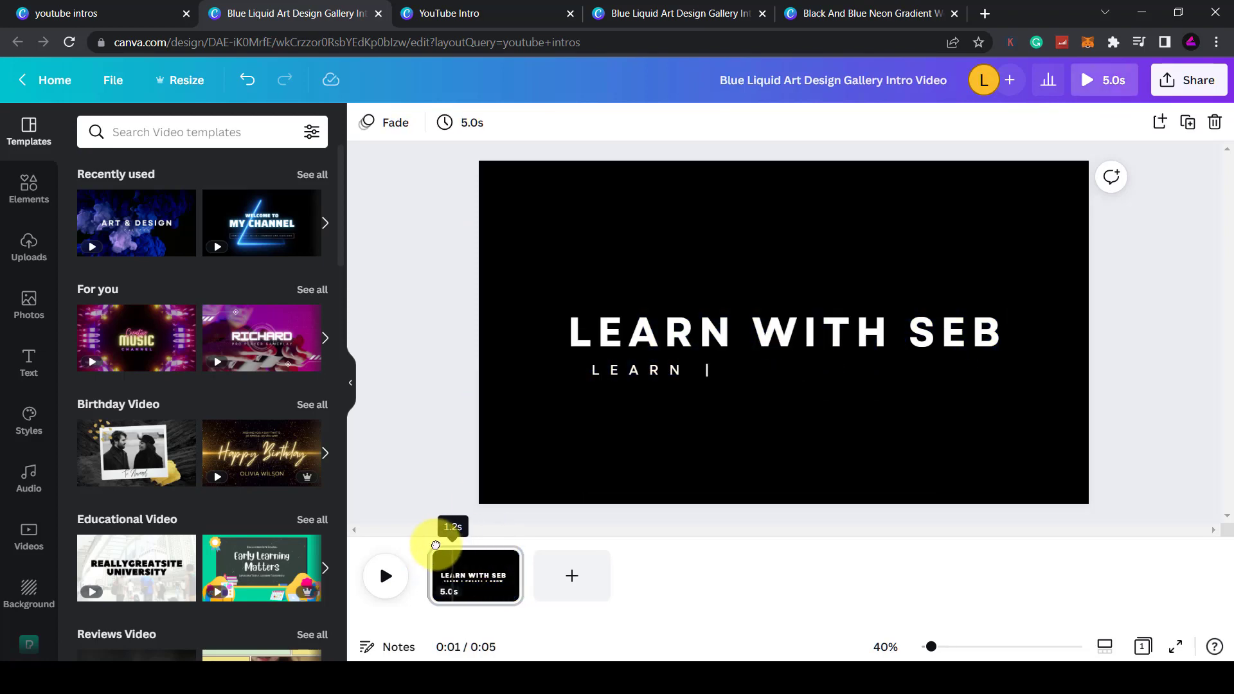
click(386, 574)
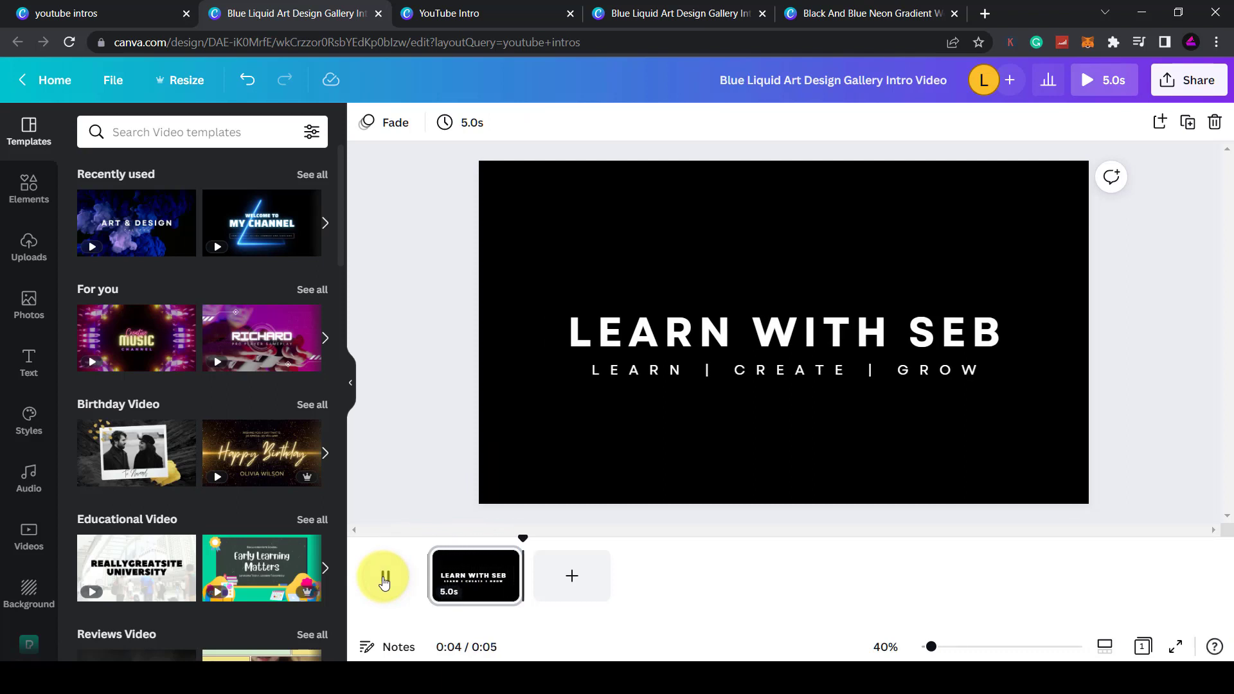
click(384, 579)
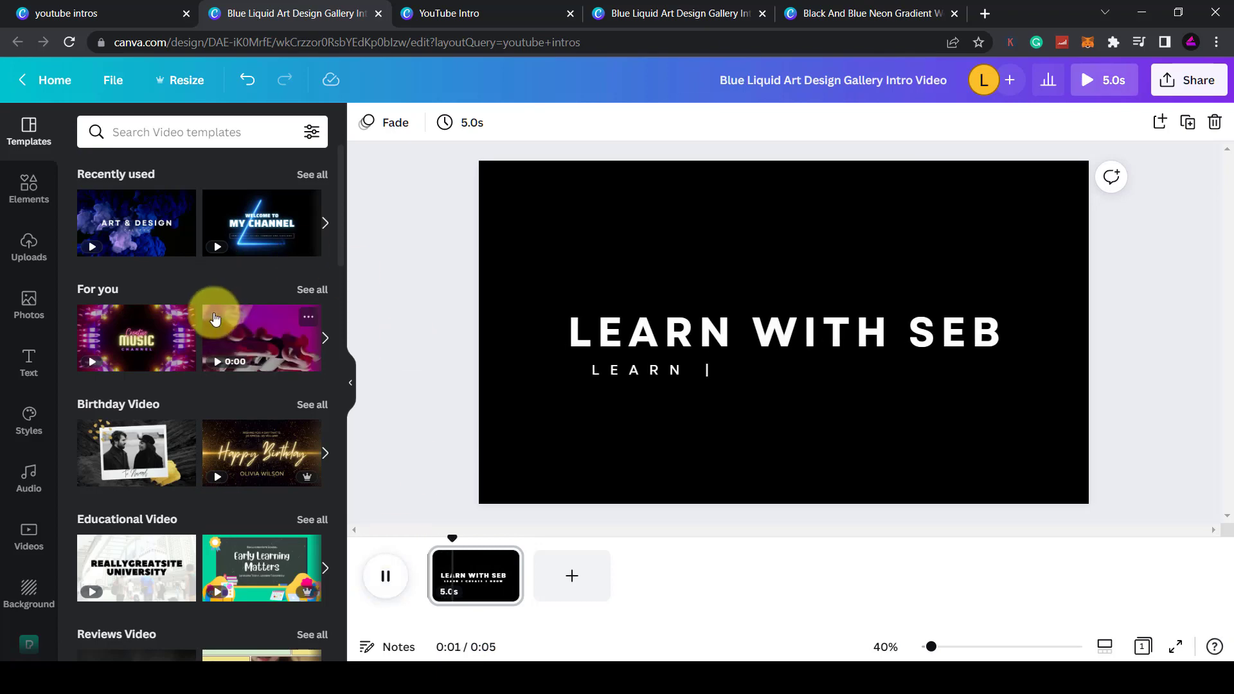
- Place the black glowing-lines stock clip as the background, trim the page to 3.6s, and preview
click(30, 533)
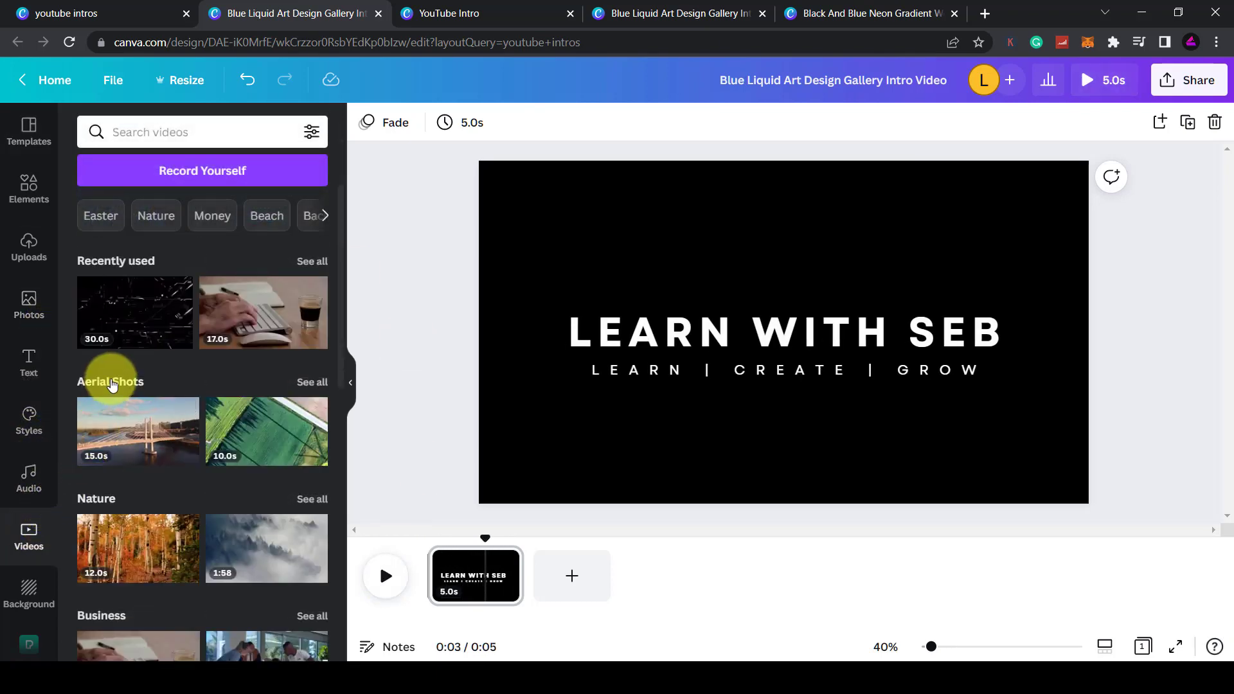
drag(120, 310, 503, 202)
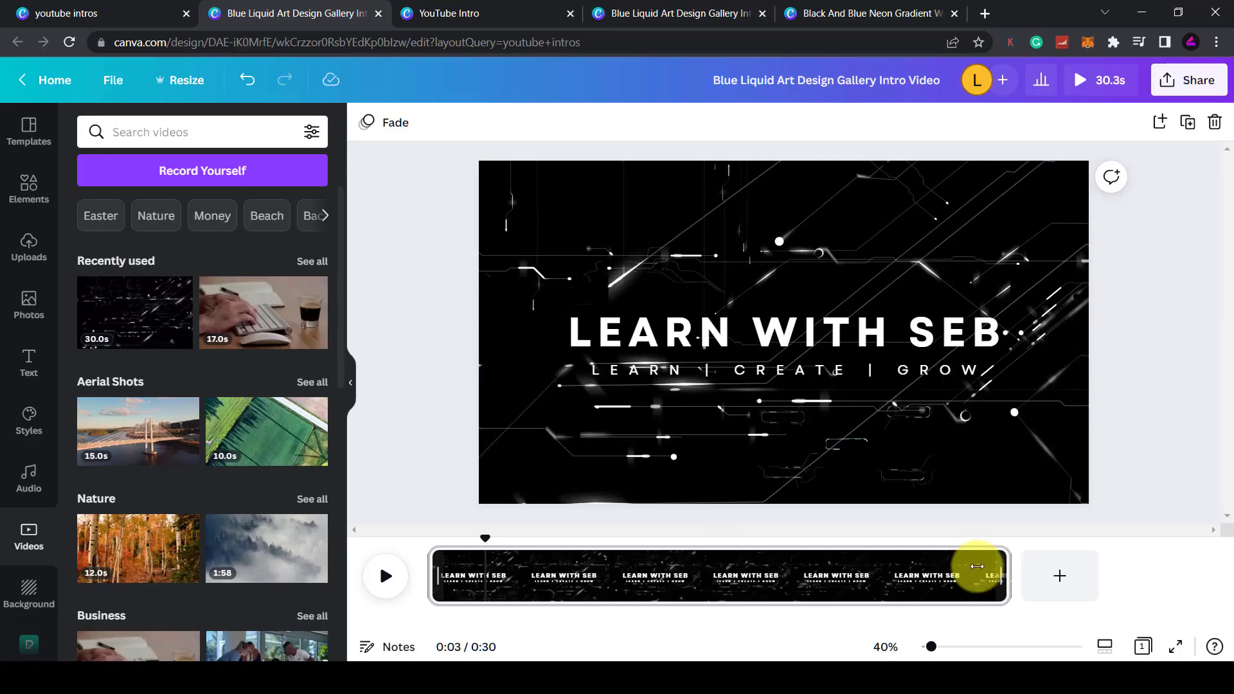
drag(1133, 530, 412, 530)
drag(624, 568, 496, 573)
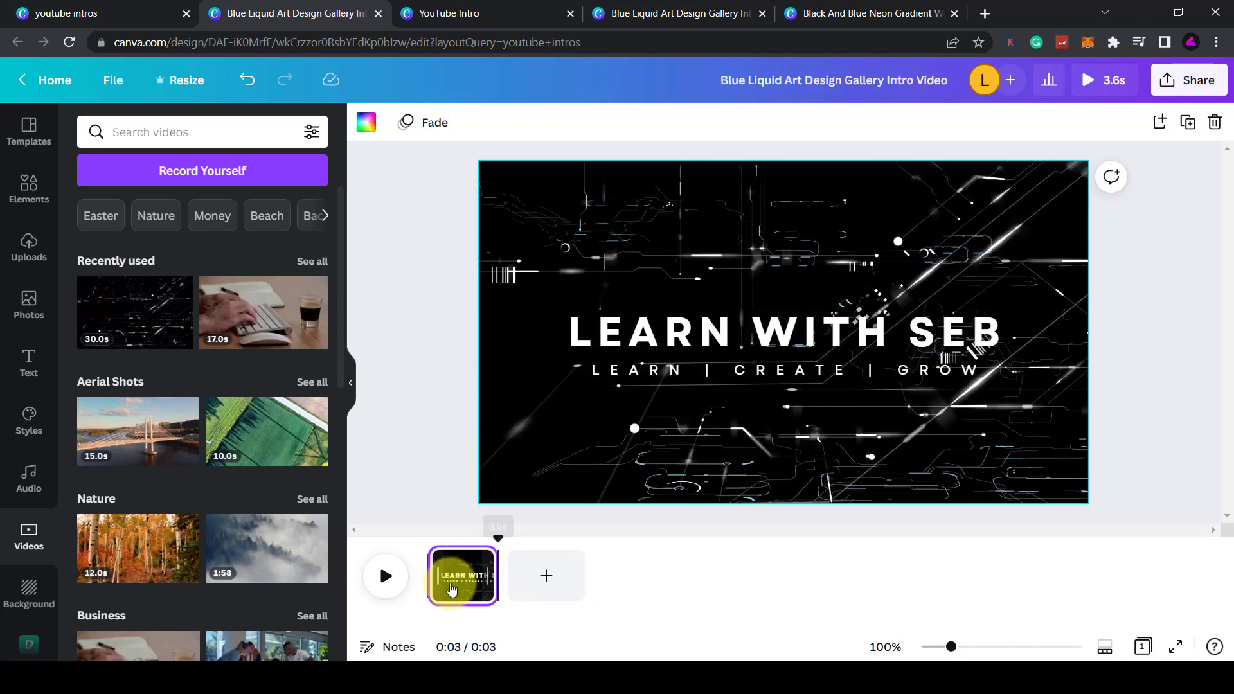
click(387, 576)
click(386, 577)
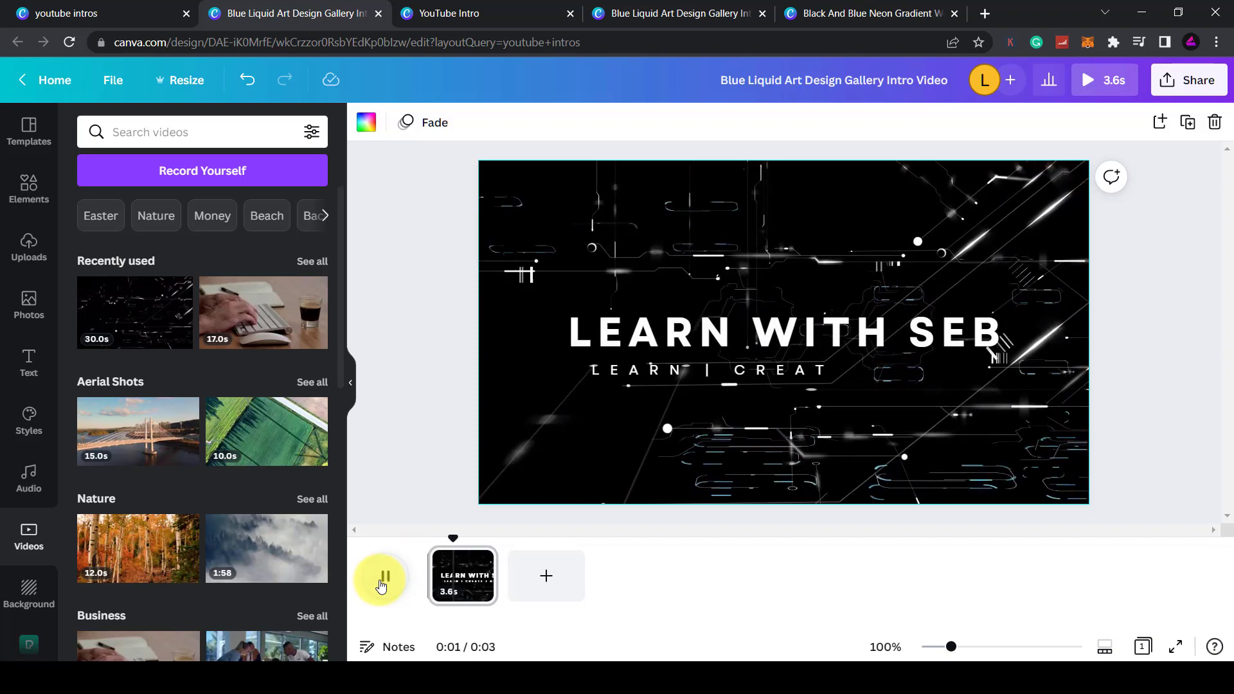
click(382, 582)
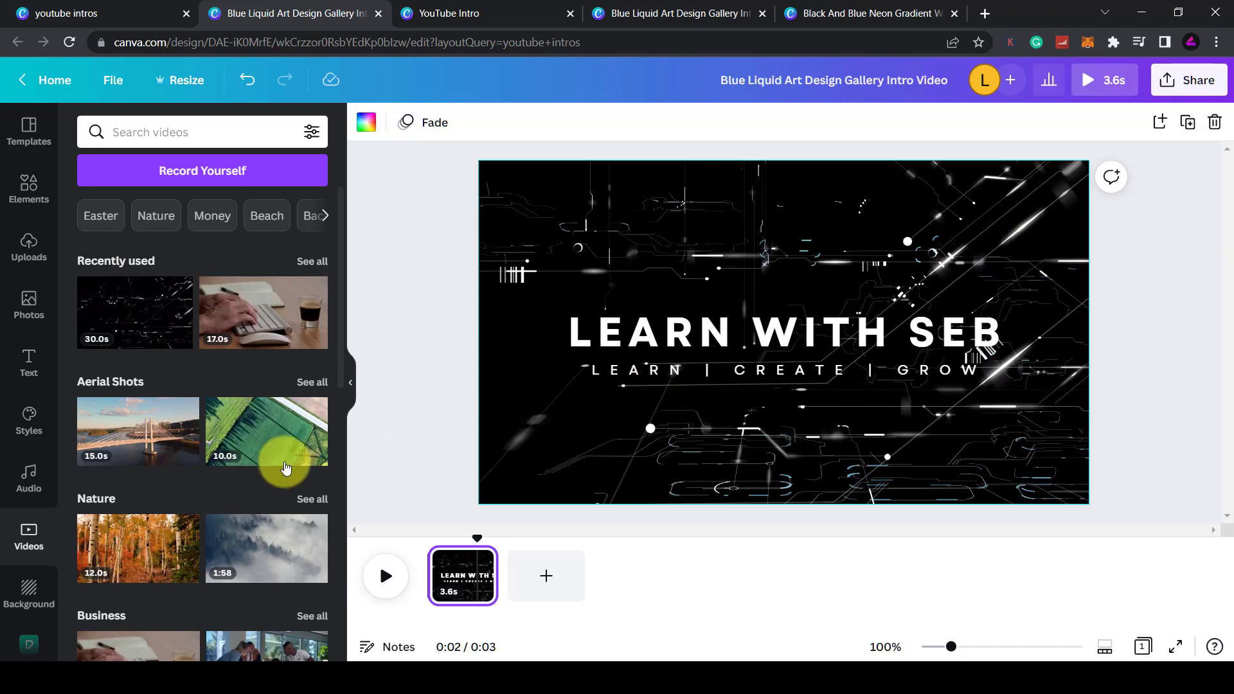
- Set the Sydney harbour clip as the background and split the page near its start
scroll(230, 432, down, 9)
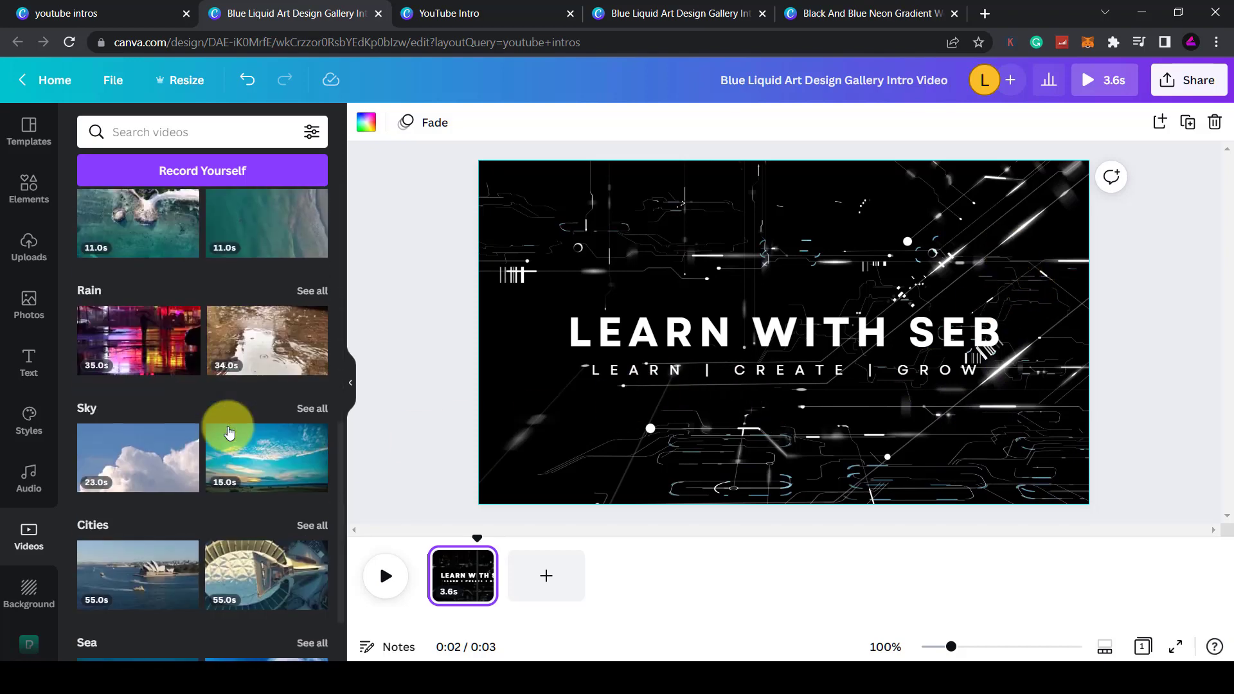
drag(110, 562, 501, 224)
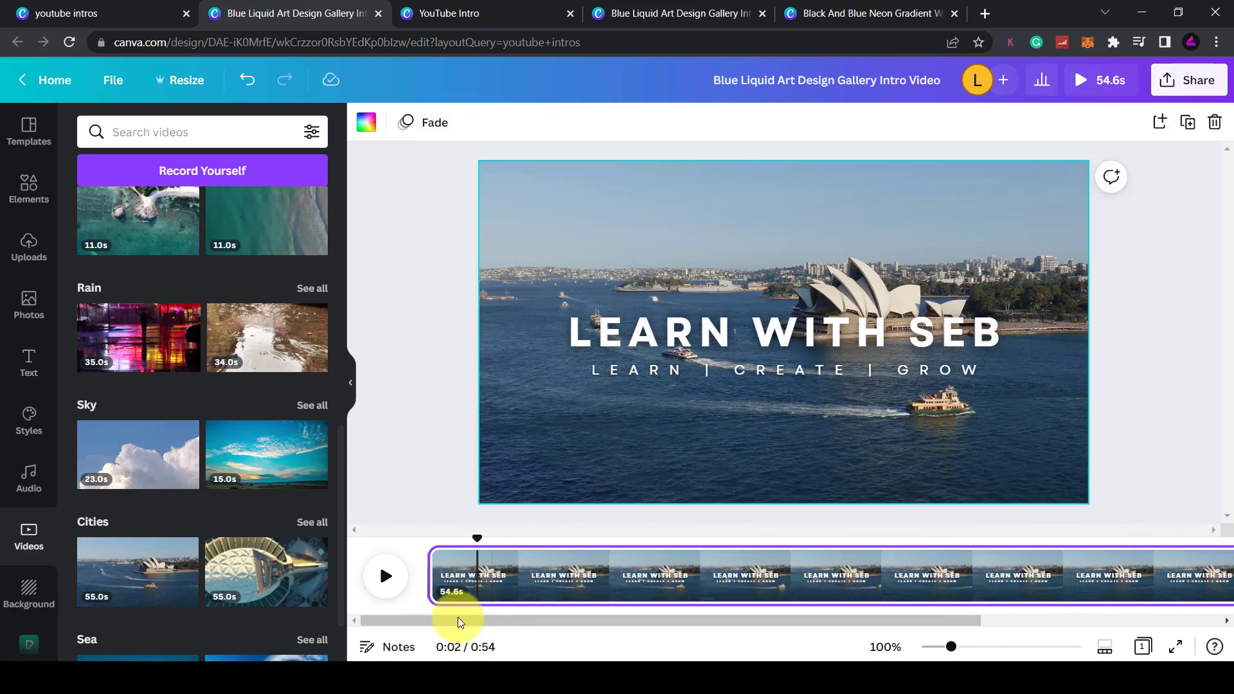
right_click(477, 572)
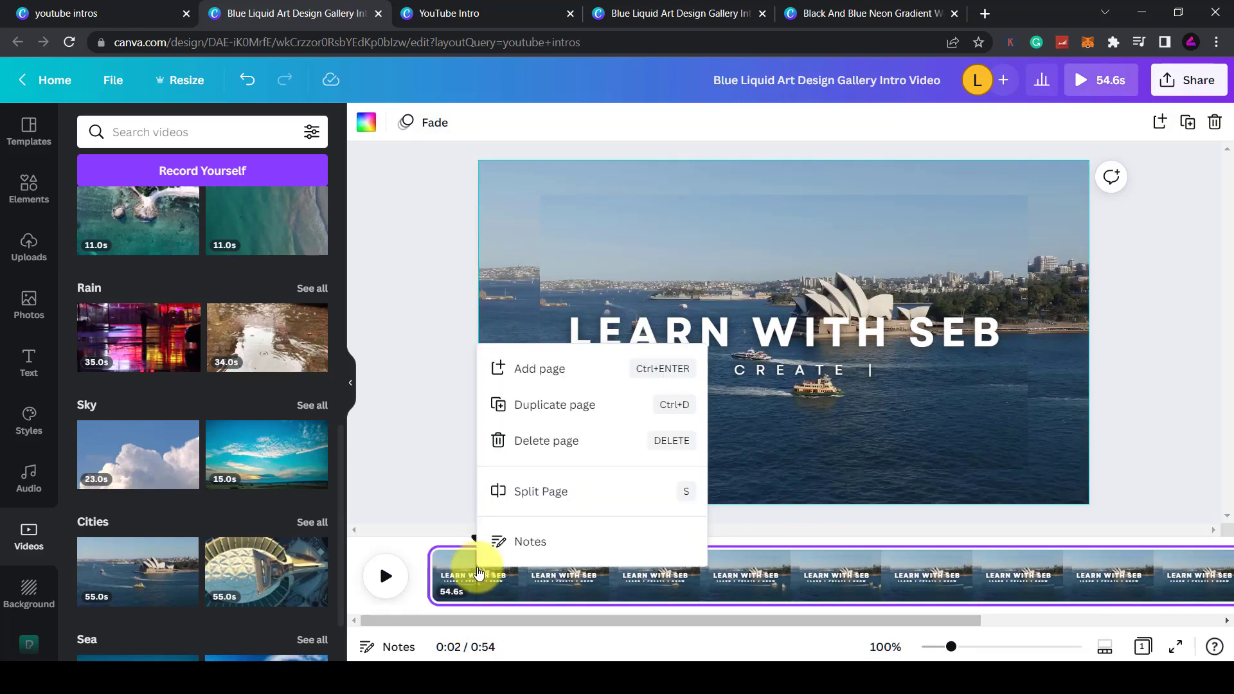
click(540, 491)
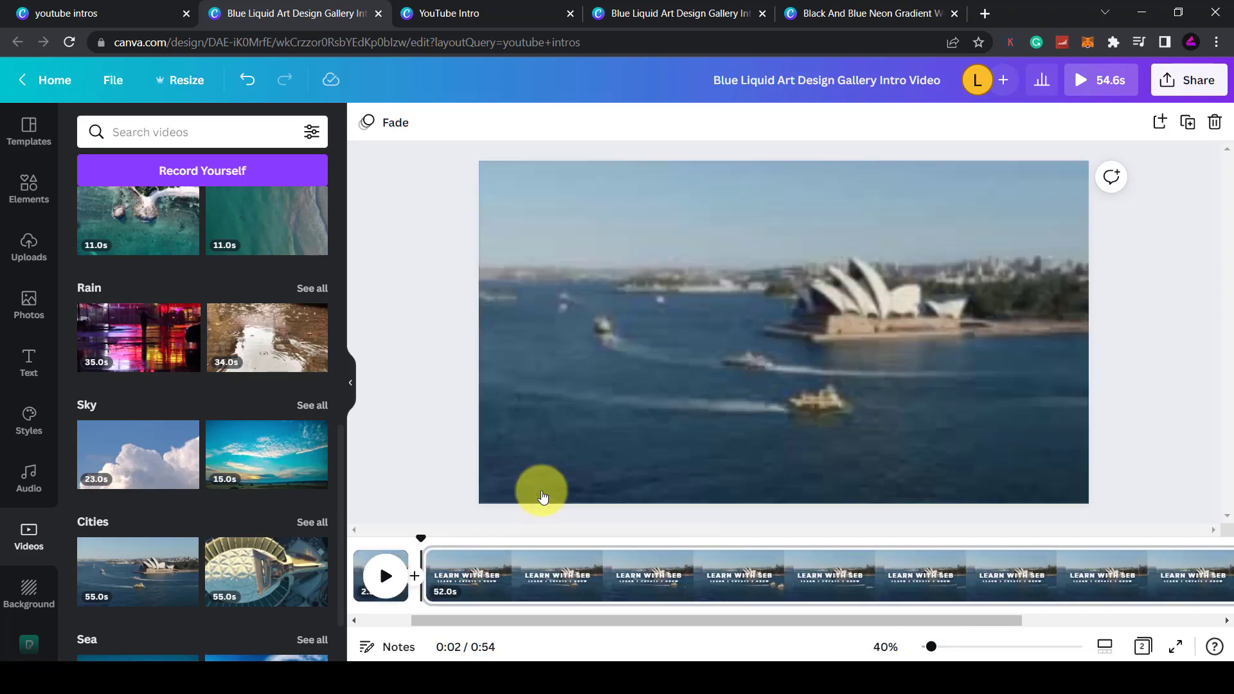
- Delete the leftover 52-second part, extend the page to 3.0s, and replay from the start
click(518, 574)
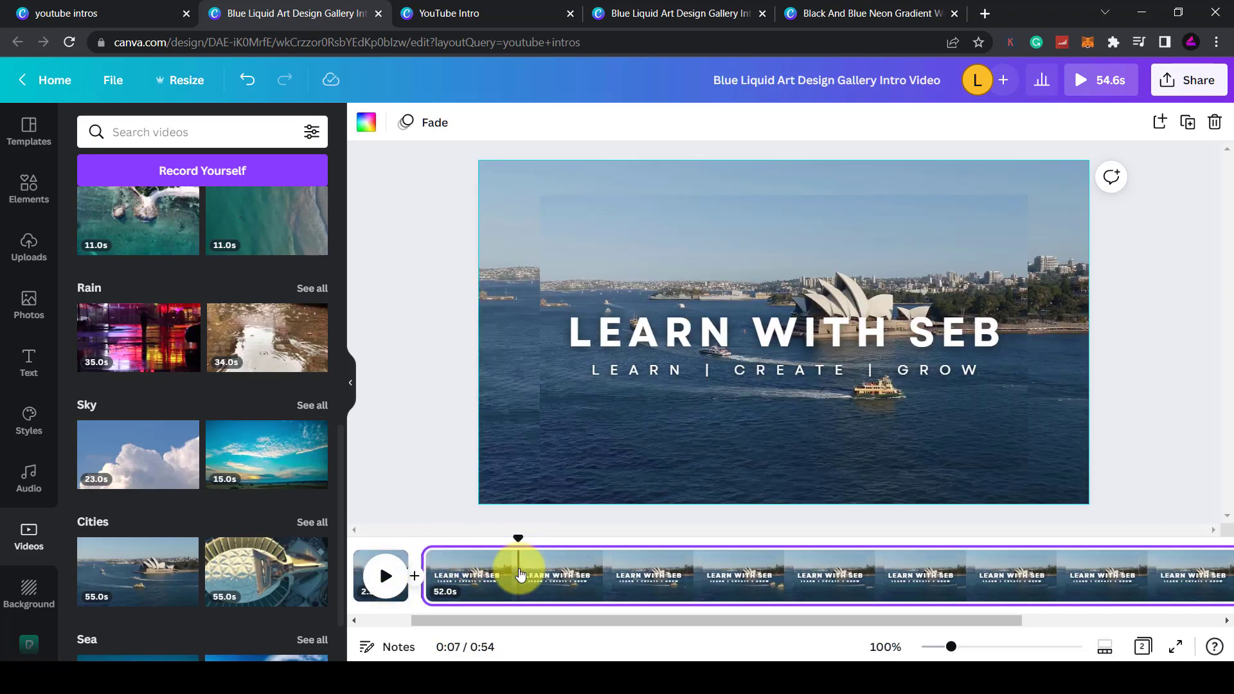
key(Delete)
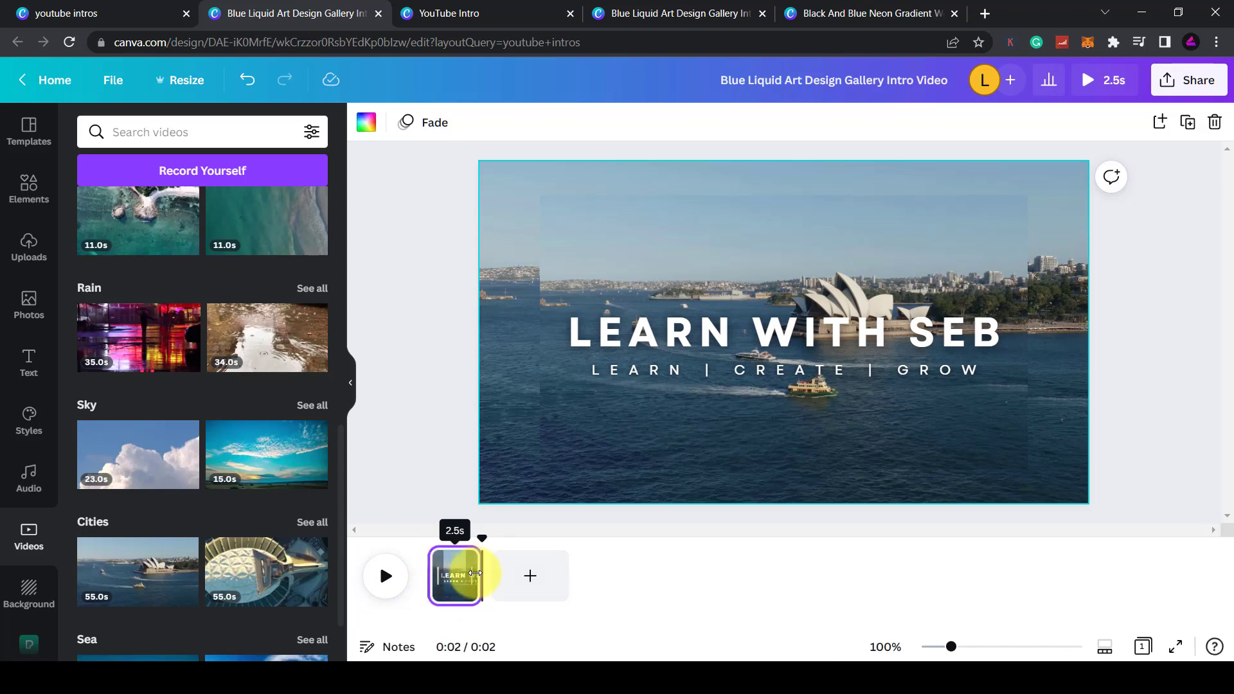
drag(475, 573, 485, 572)
click(387, 579)
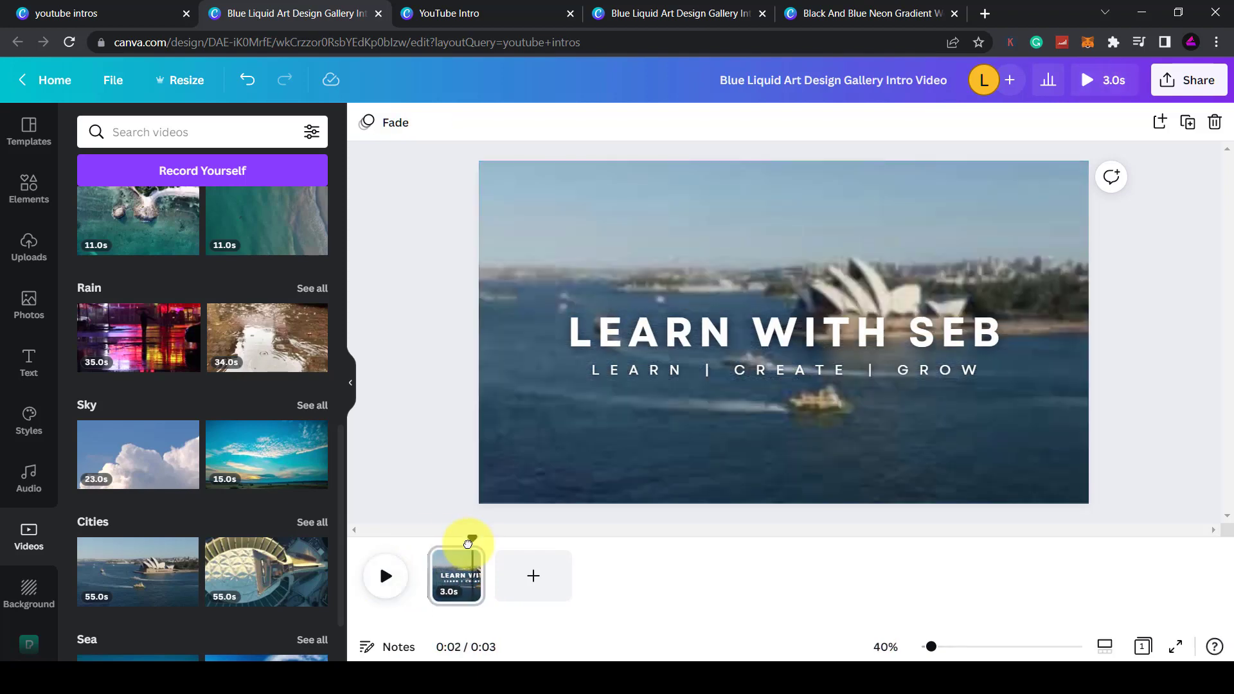
click(428, 536)
click(386, 576)
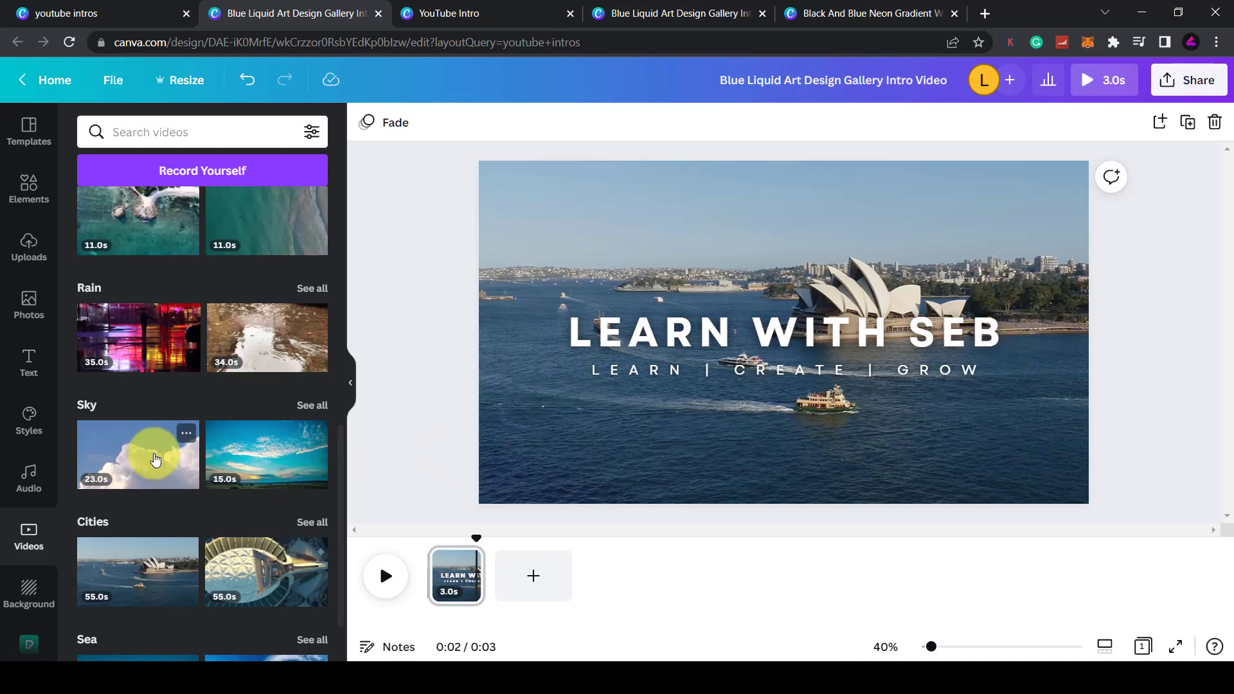
- Use the yellow 6-second clip as the page background and trim the page to 3.6 seconds
scroll(172, 443, down, 5)
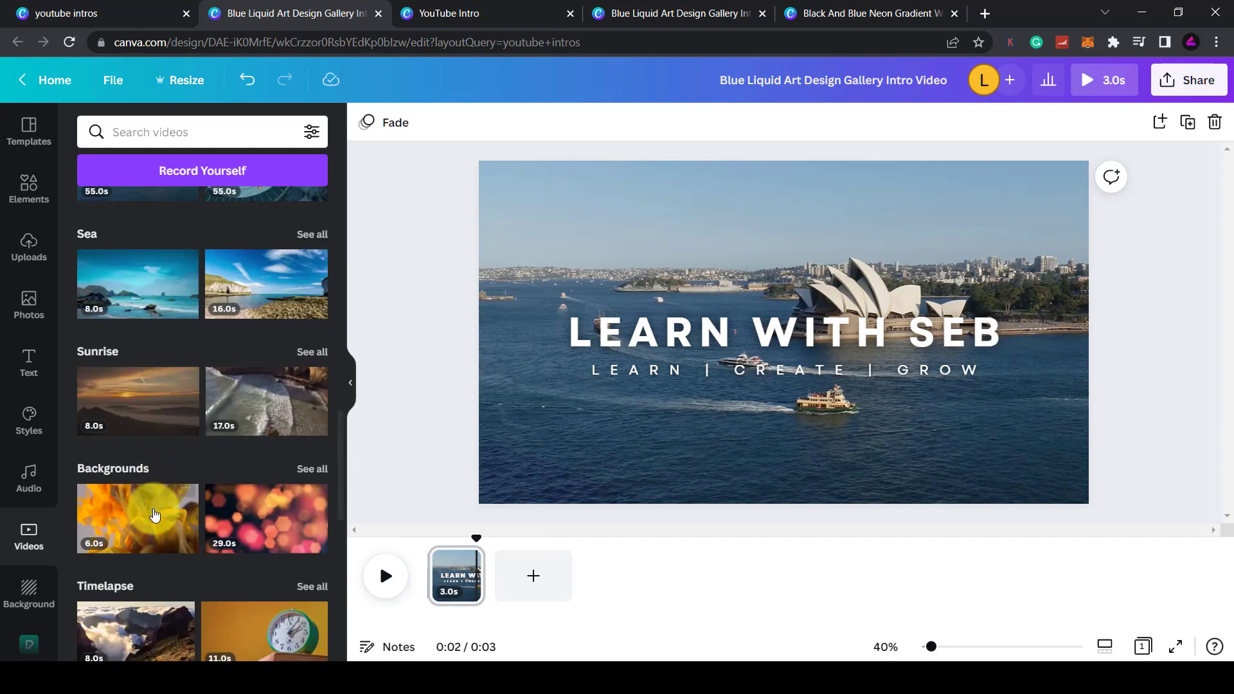
drag(179, 494, 493, 244)
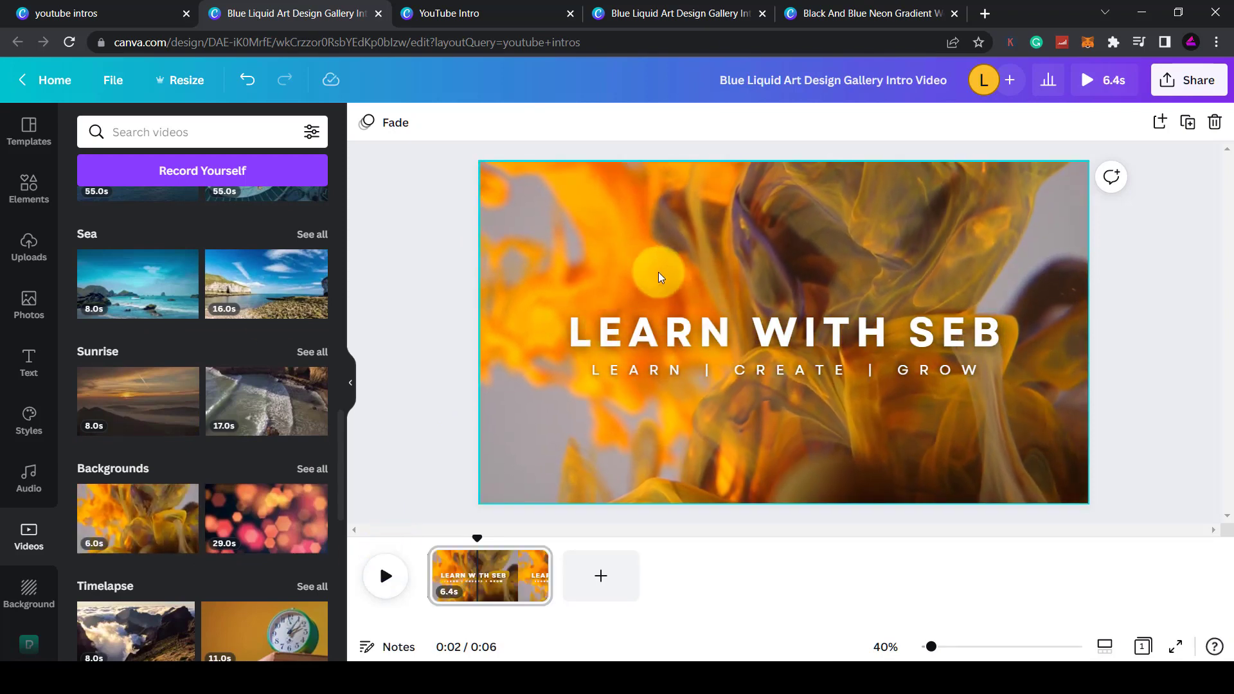
drag(551, 576, 490, 578)
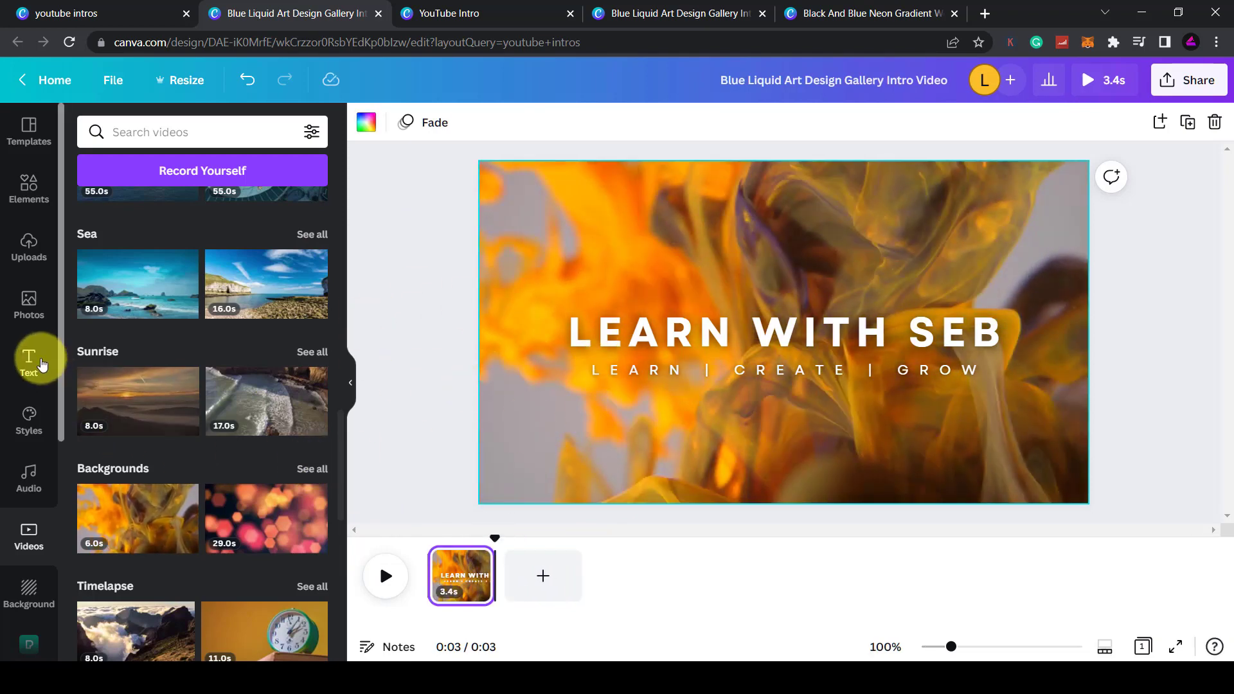
- Add a fireworks burst and sparkle from an 'animations' search, then delete the orange liquid video
click(21, 201)
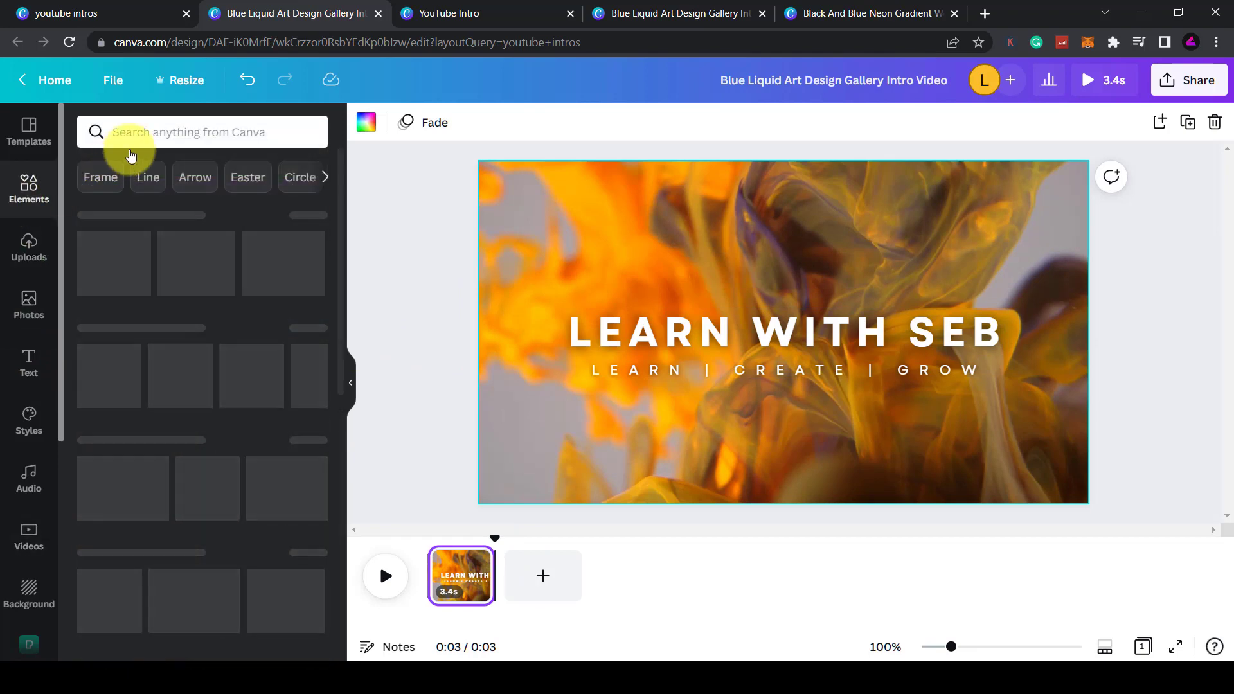
click(142, 131)
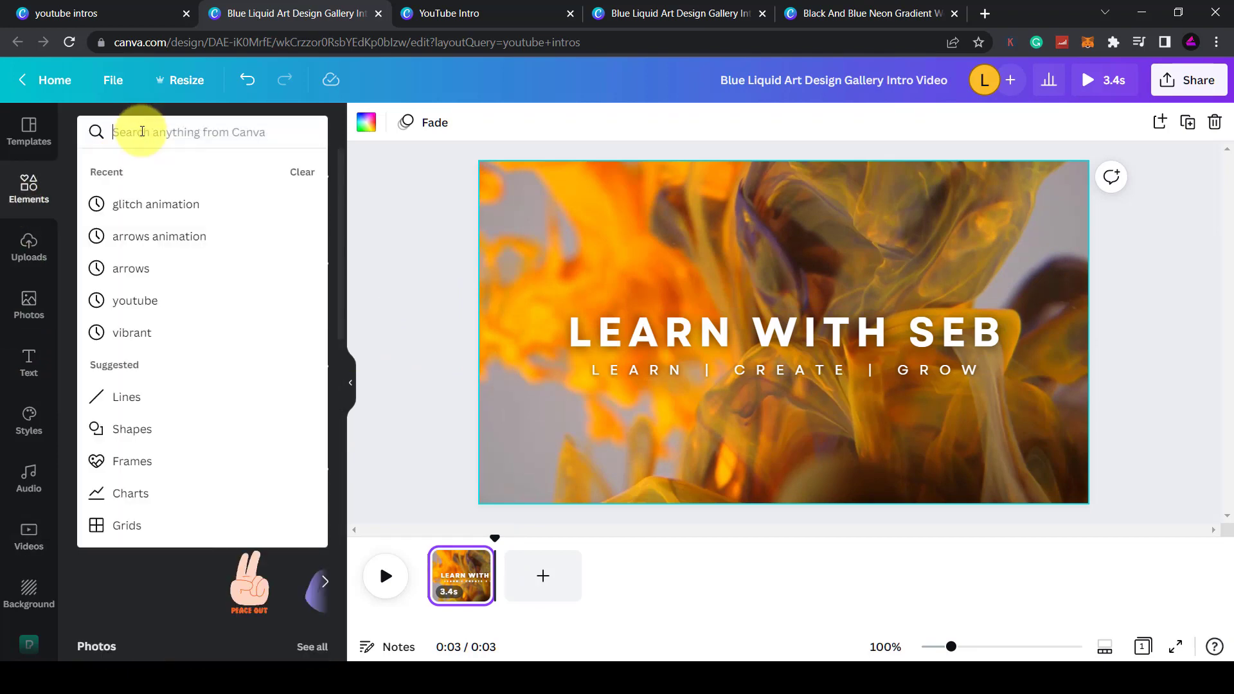
text(anima)
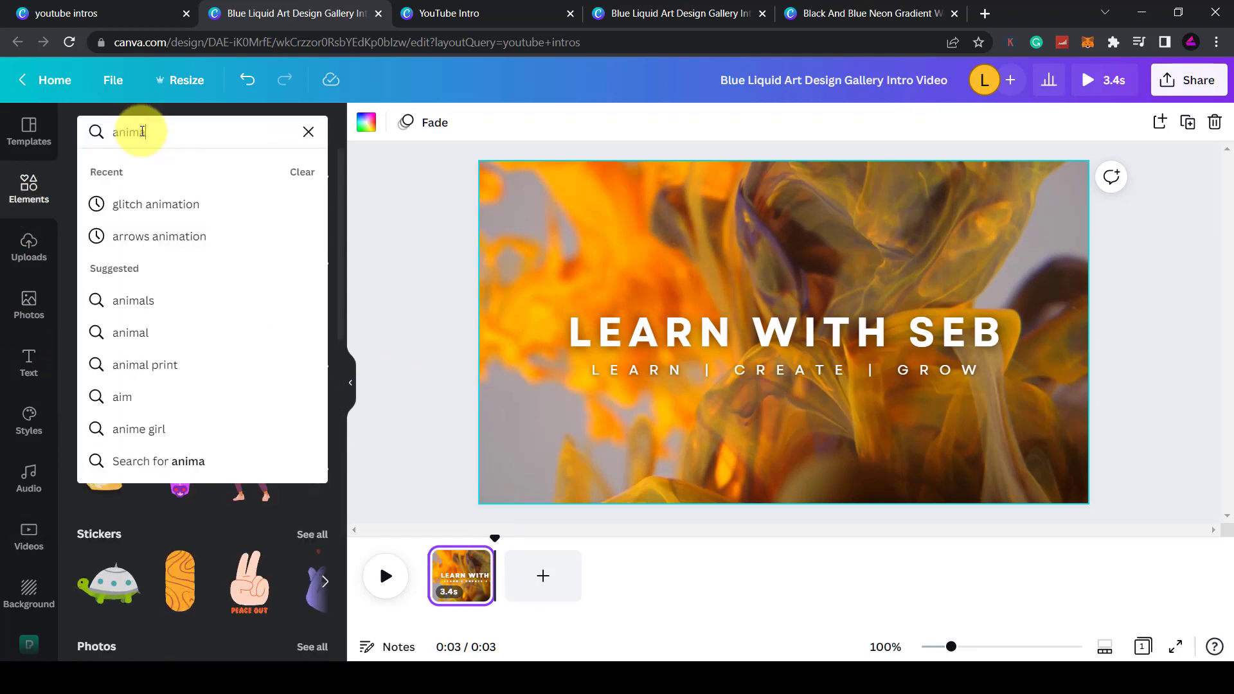
text(tions)
key(Return)
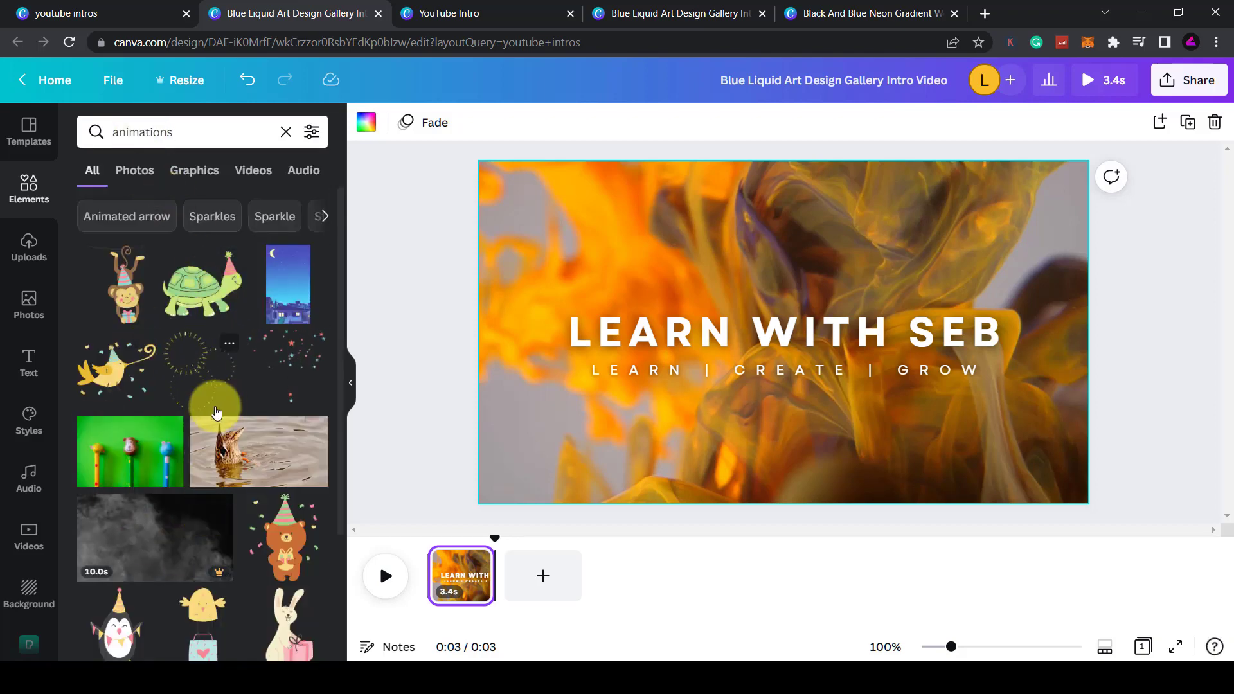
drag(263, 365, 707, 260)
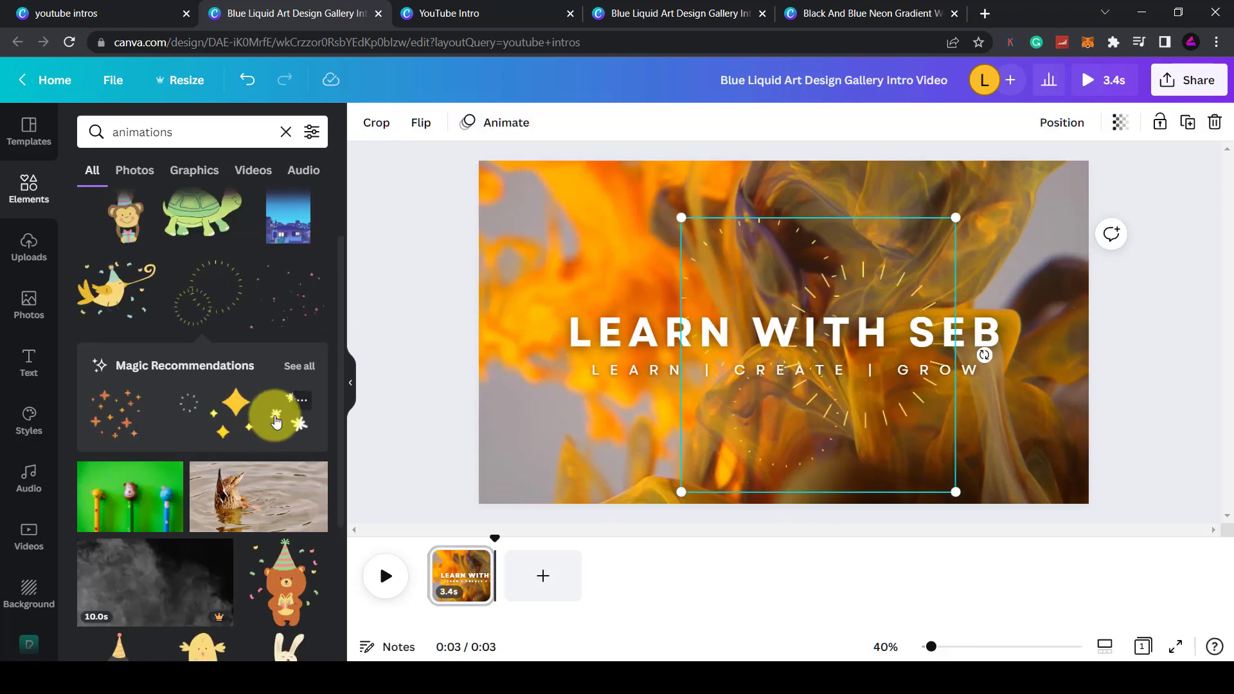
drag(232, 412, 544, 257)
click(566, 194)
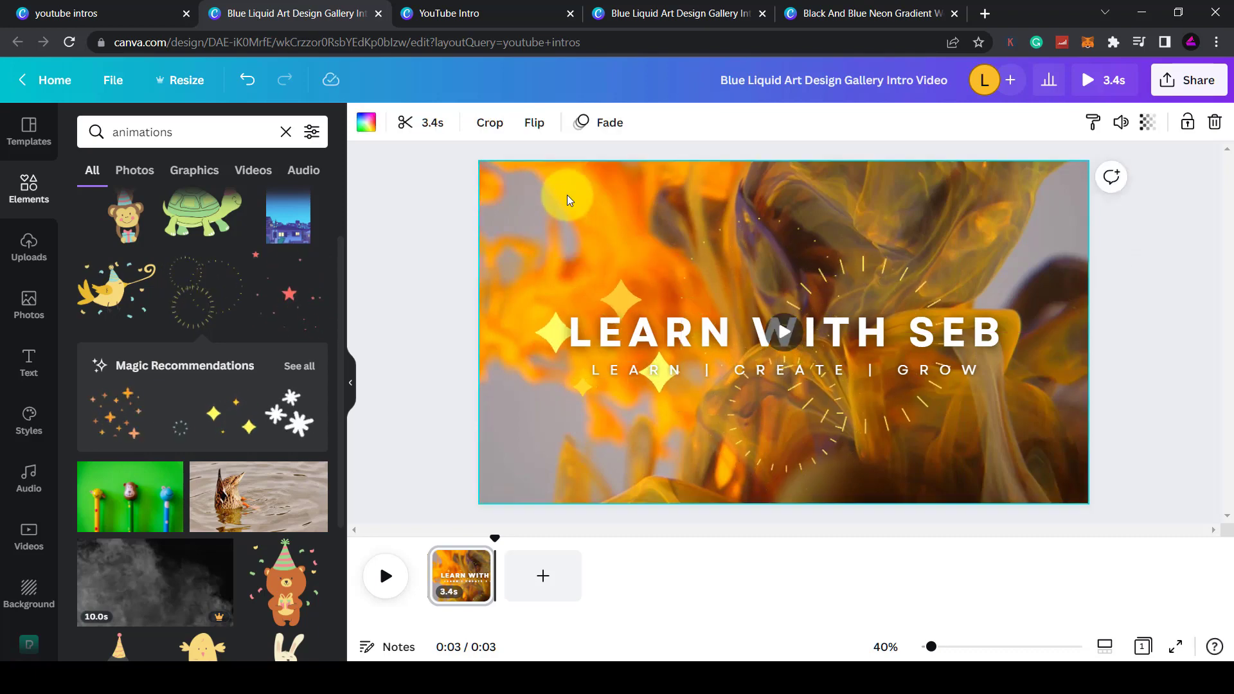
key(Delete)
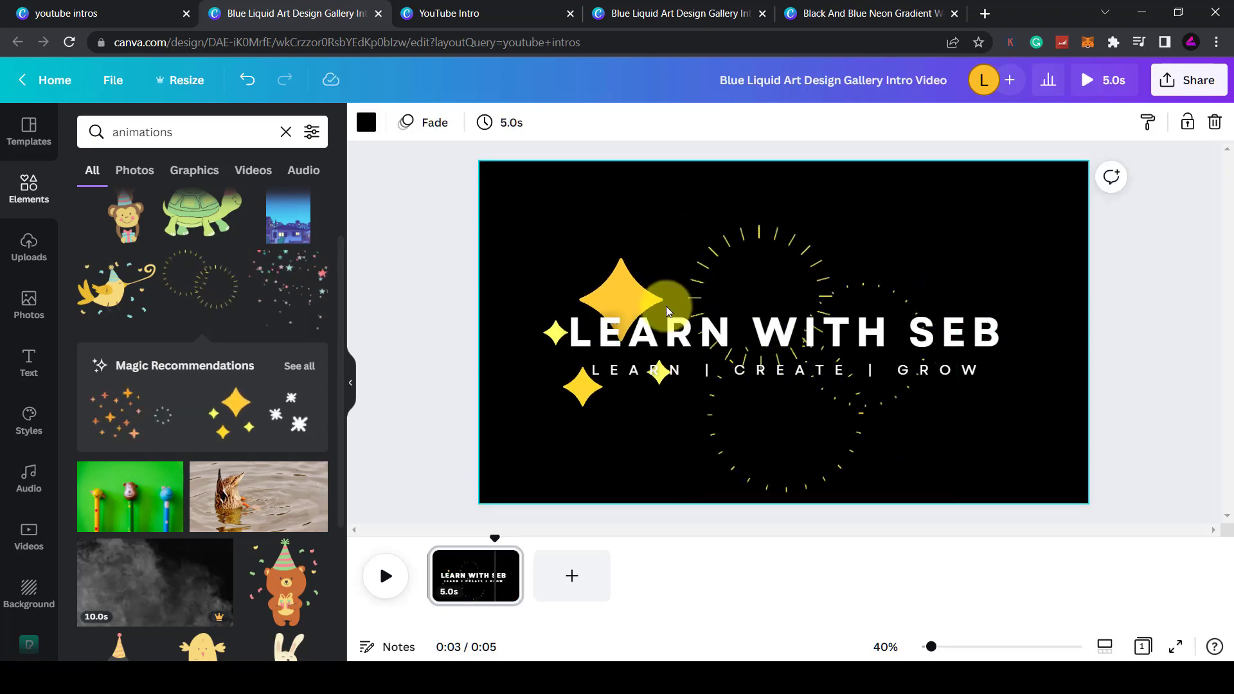
- Delete the yellow sparkle graphics group behind the LEARN WITH SEB title and show the Videos library
click(707, 331)
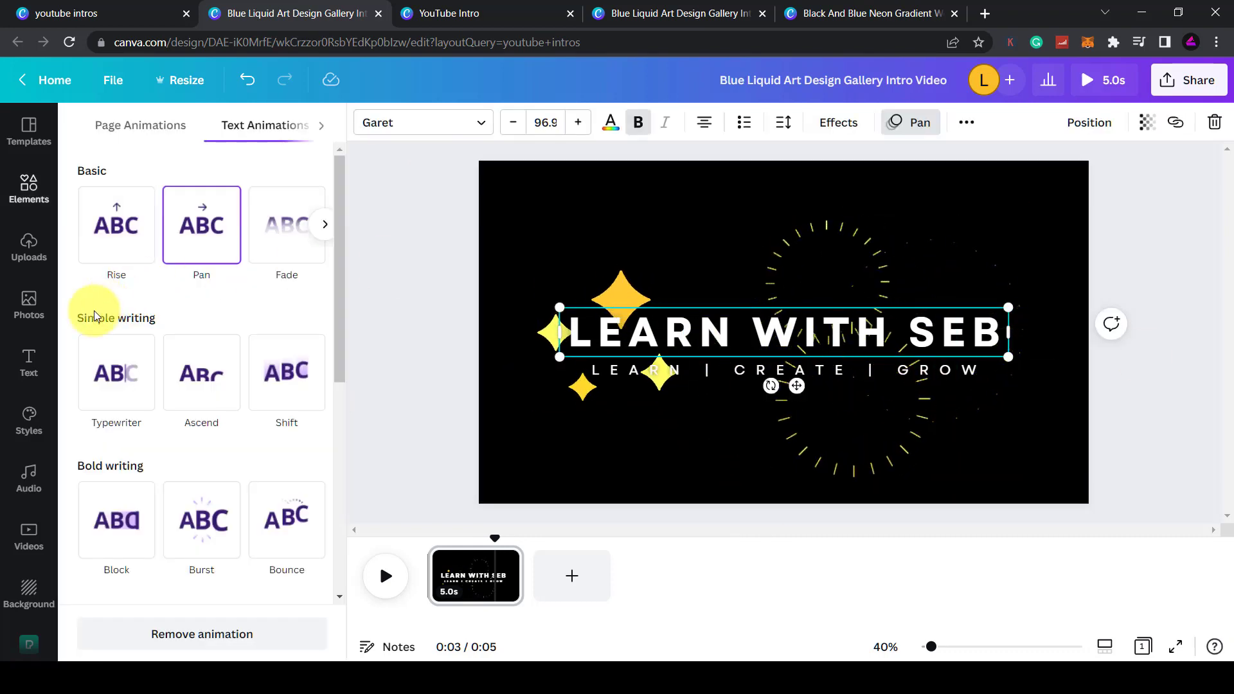
click(627, 276)
key(Delete)
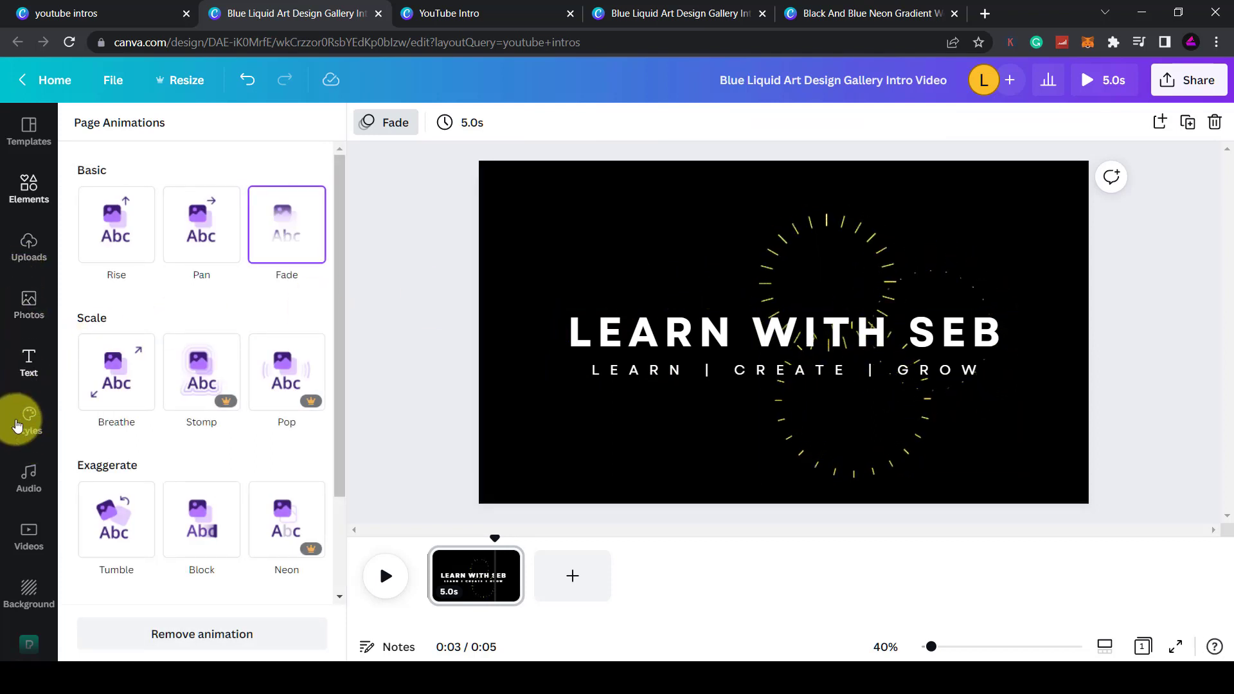
click(28, 531)
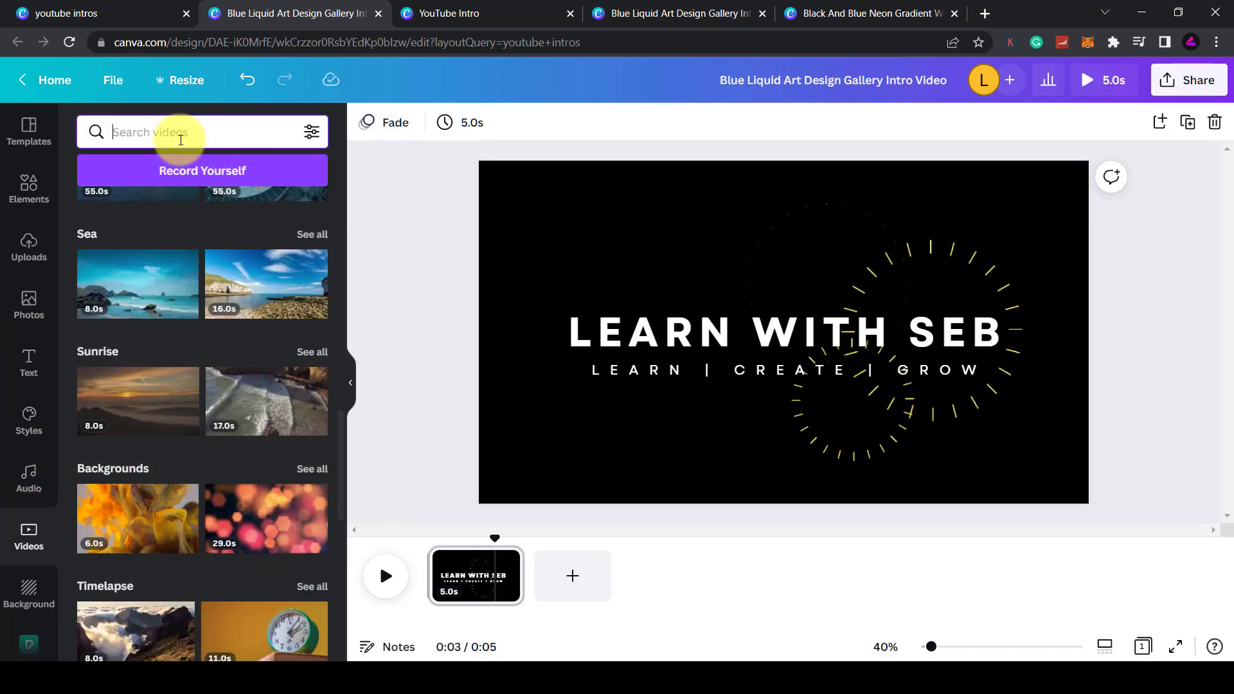
- Place a pink-and-blue smoke video from a smoke search, aligned and enlarged to fill the page
text(smoke)
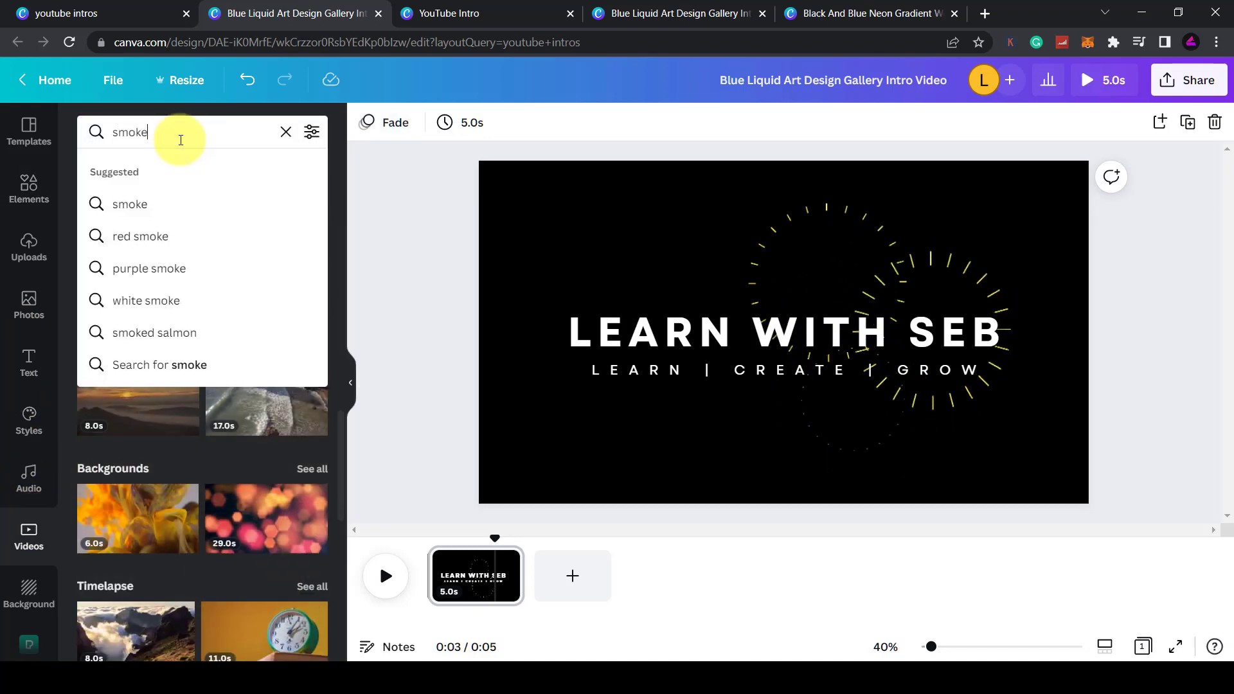
key(Return)
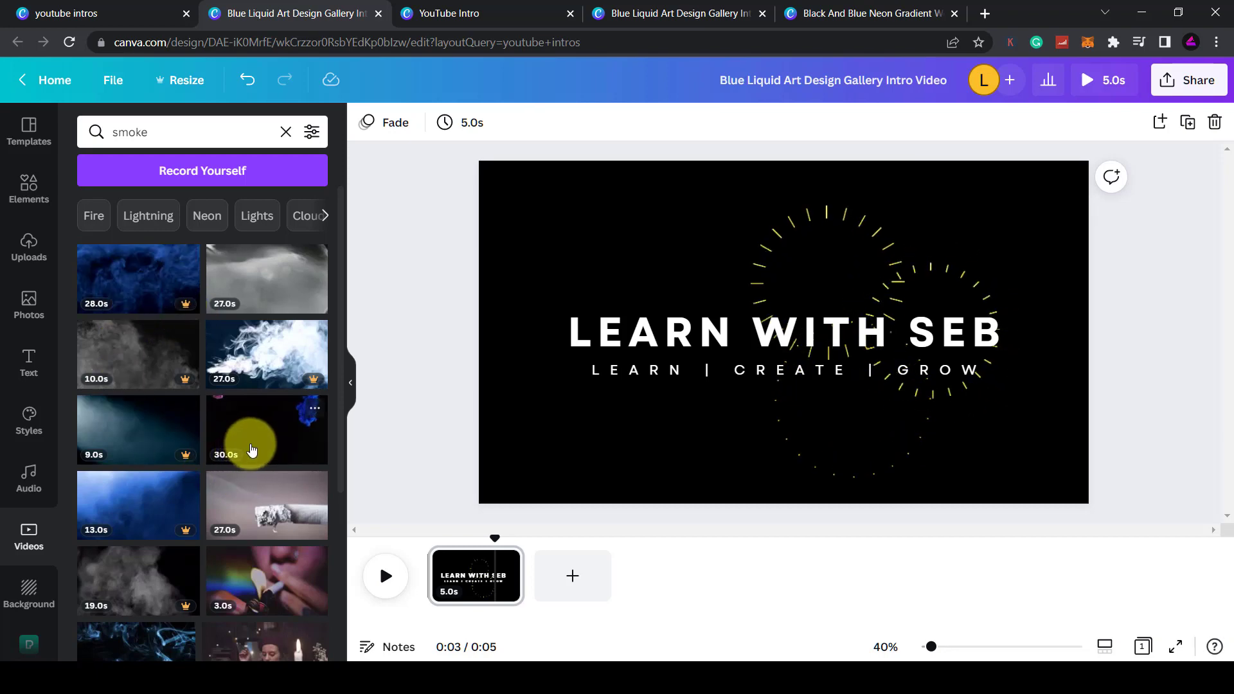
drag(251, 424, 519, 206)
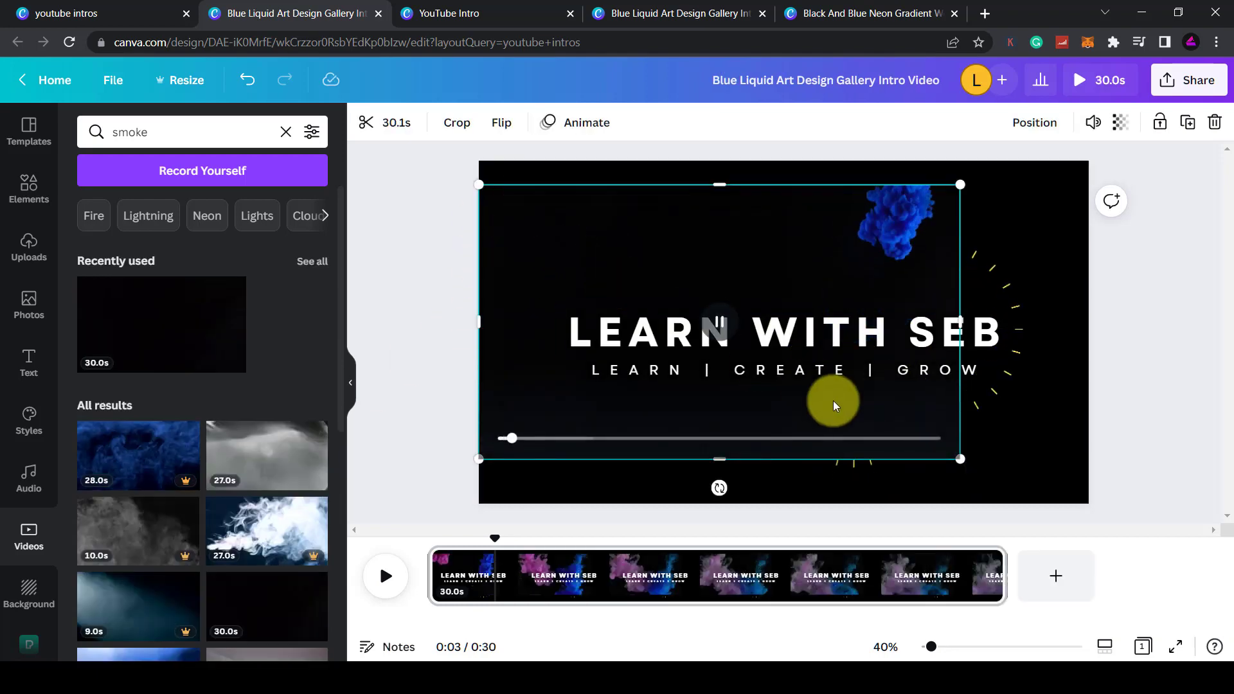
drag(700, 257, 704, 216)
drag(960, 436, 1110, 490)
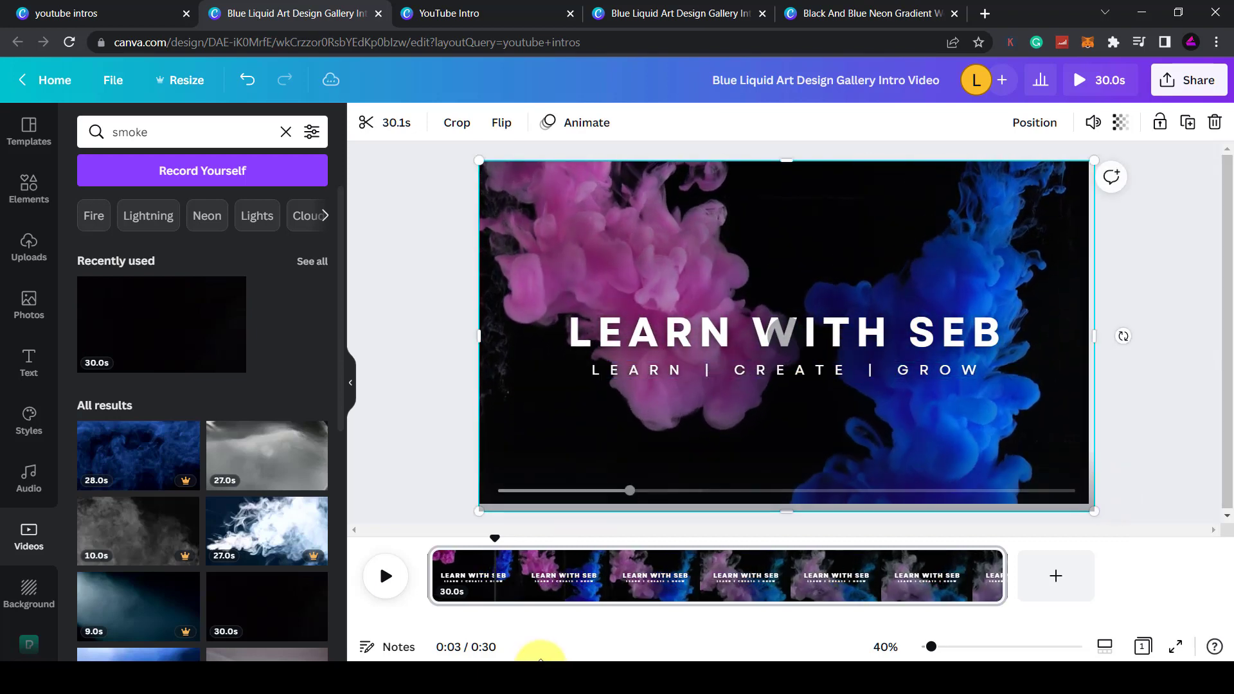
- Trim the page to 3.9 seconds, delete the sunburst graphic, and preview the intro
drag(1000, 573, 500, 577)
click(385, 576)
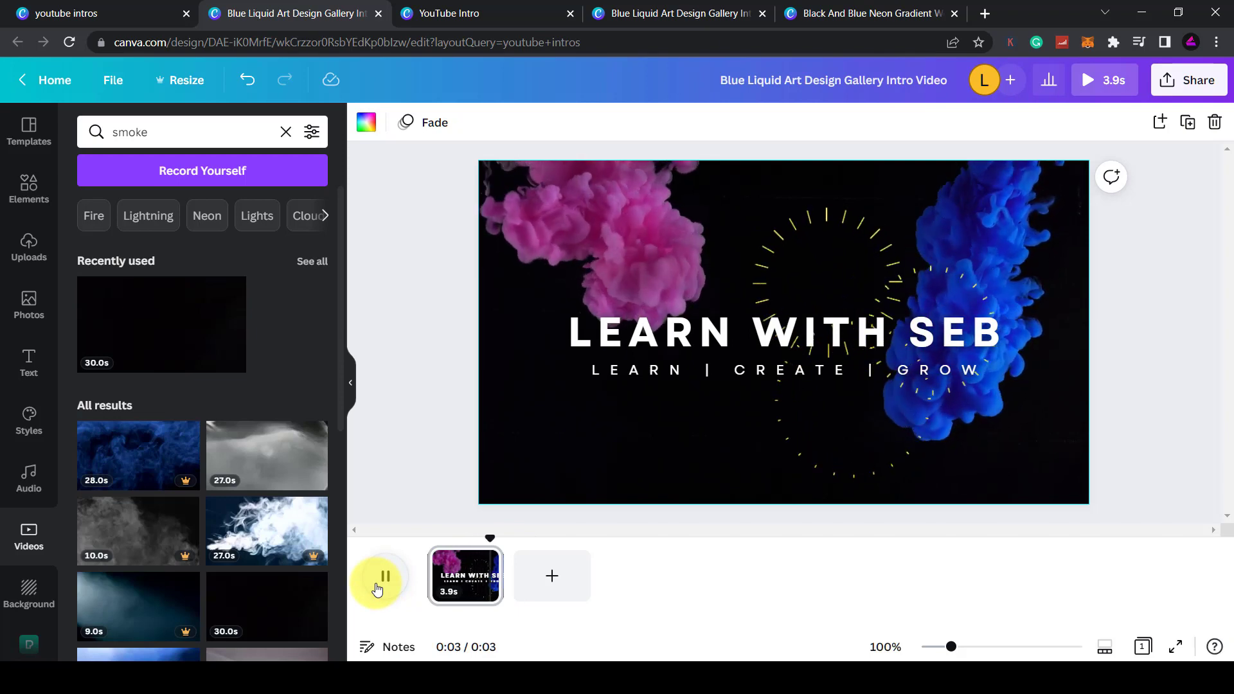
click(838, 261)
key(Delete)
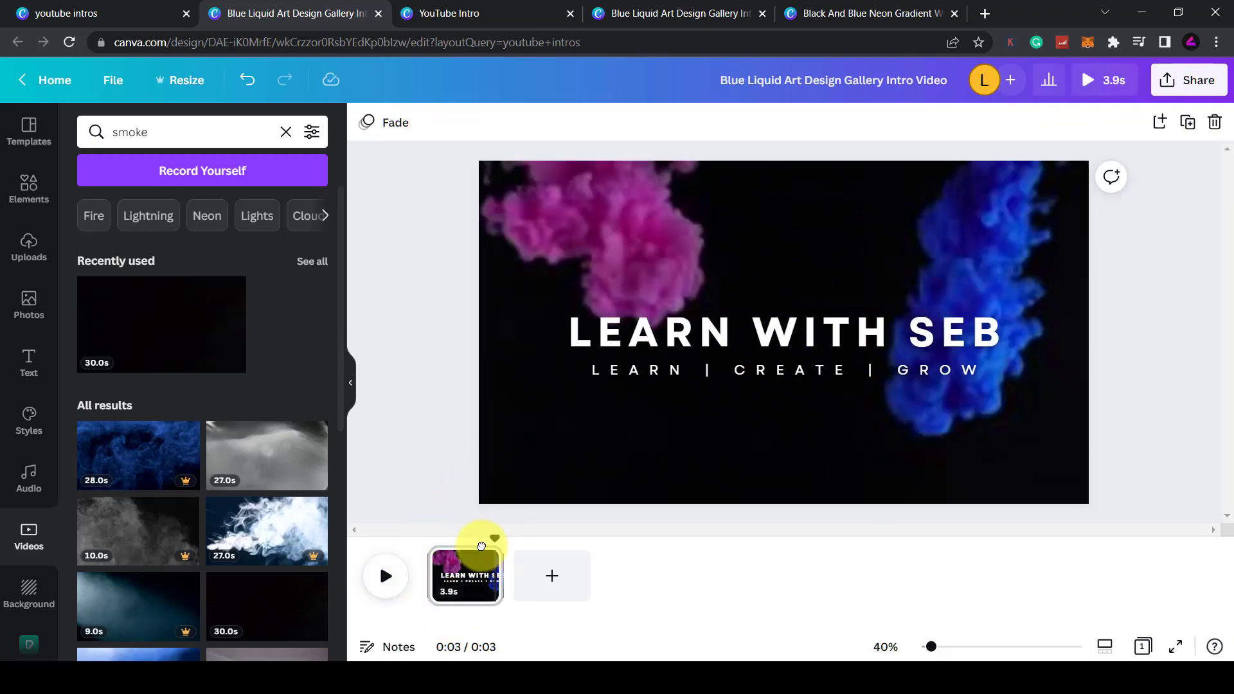
click(386, 577)
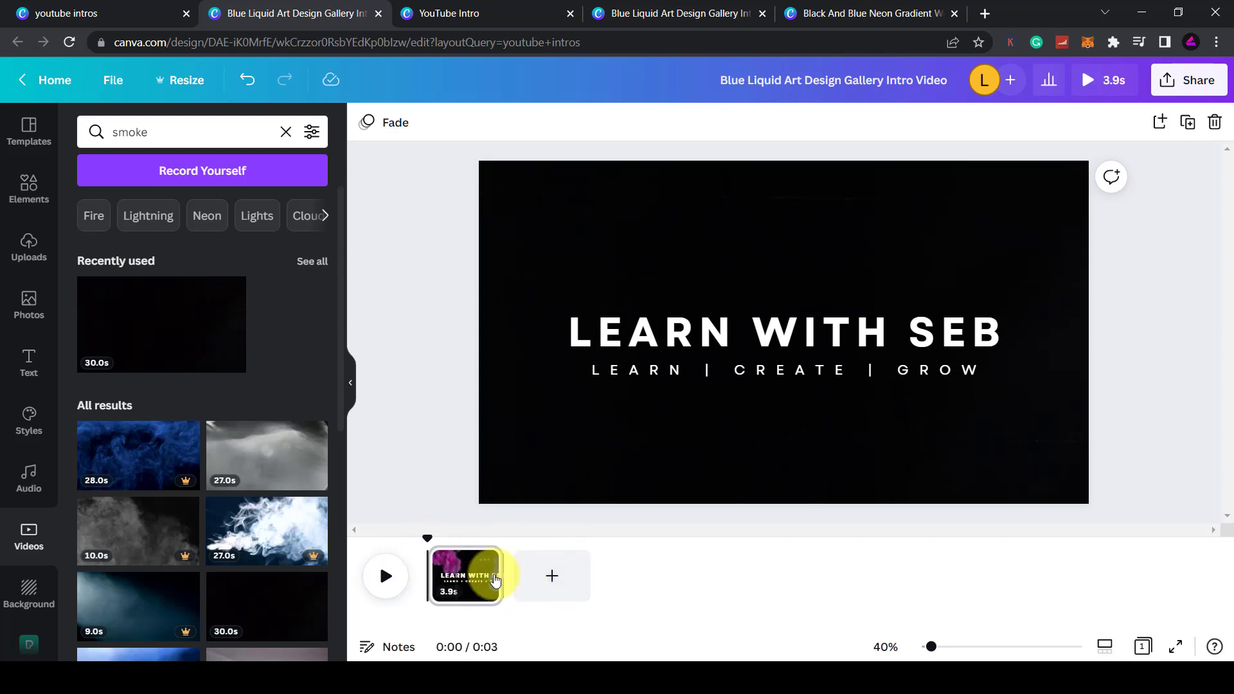
- Add a blank second page joined to the intro by a Dissolve transition
click(551, 577)
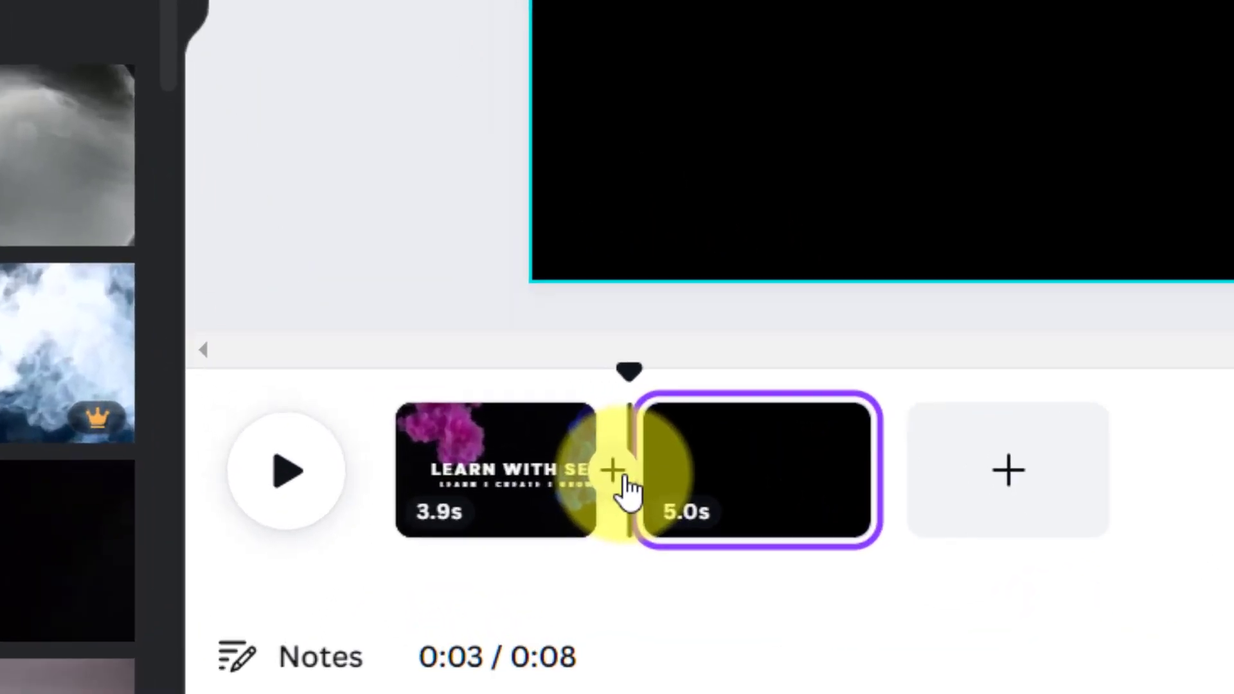
mouse_move(627, 494)
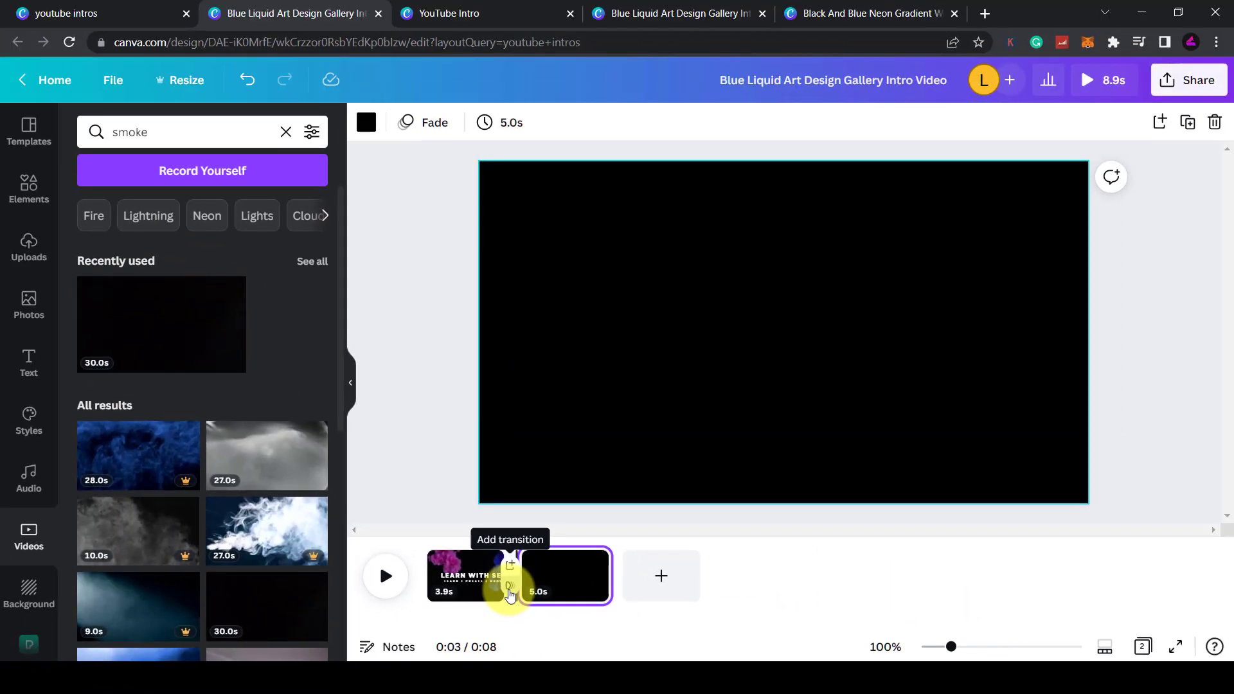
click(510, 592)
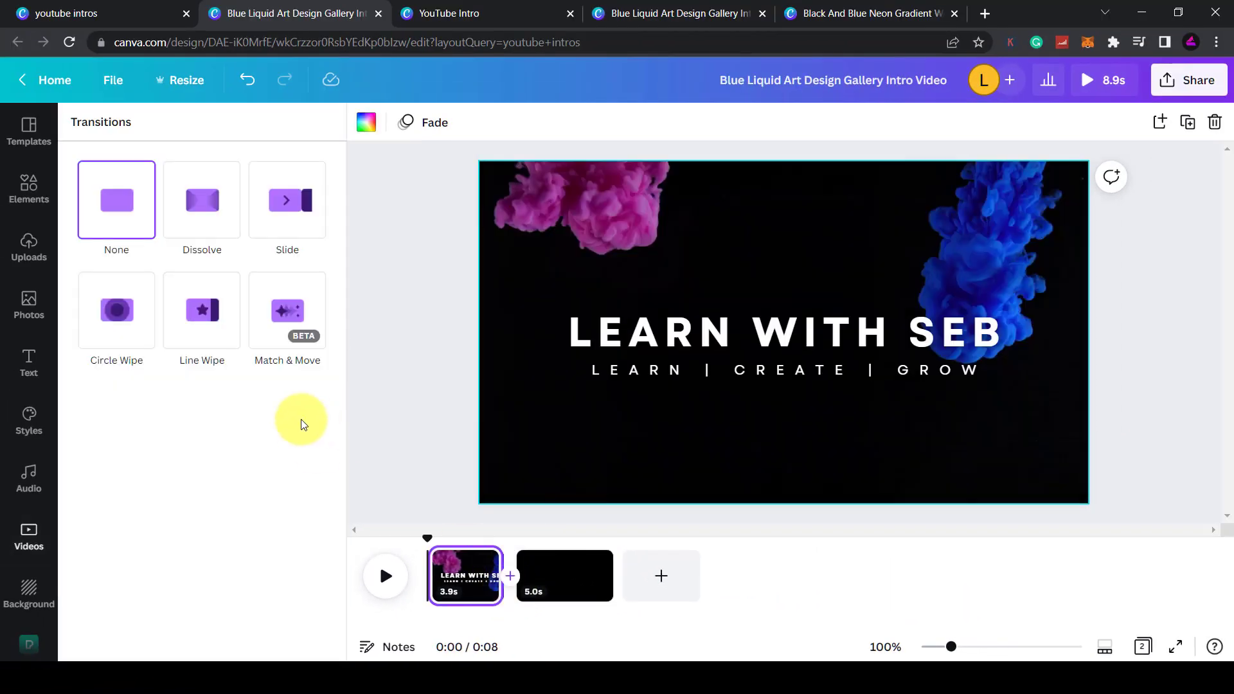
click(198, 199)
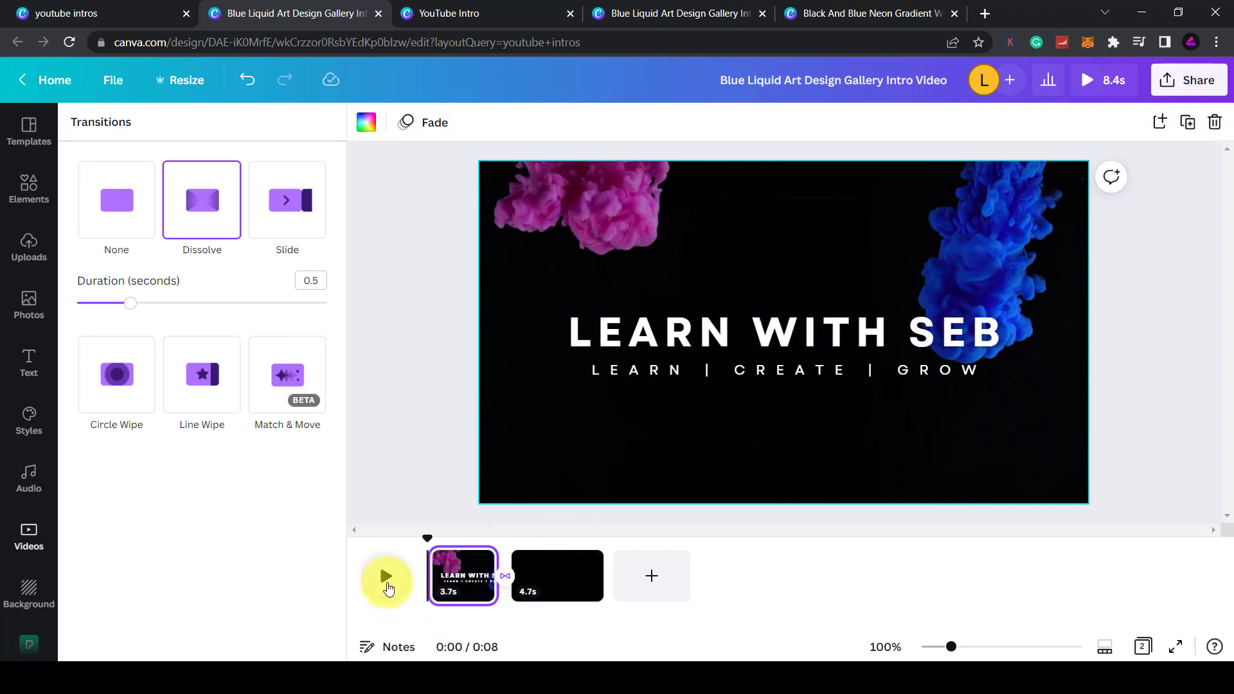
- Preview the transition and trim the second page to 2.4 seconds
click(386, 579)
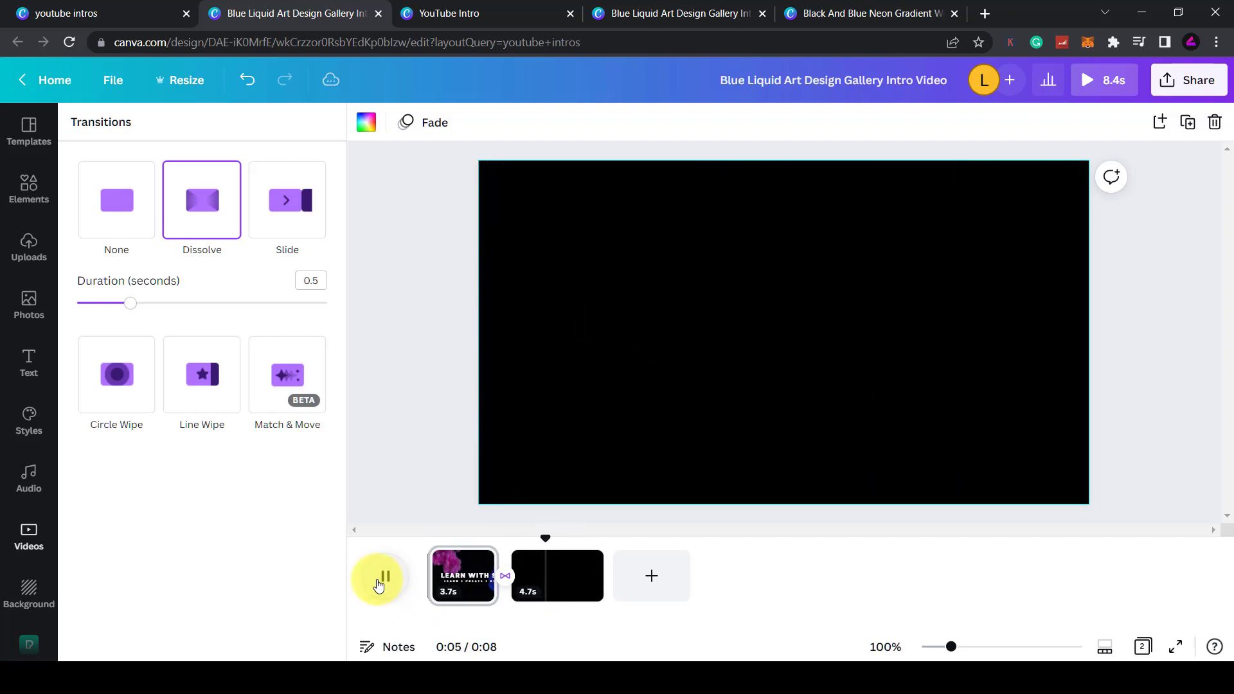
click(573, 577)
drag(602, 576, 551, 576)
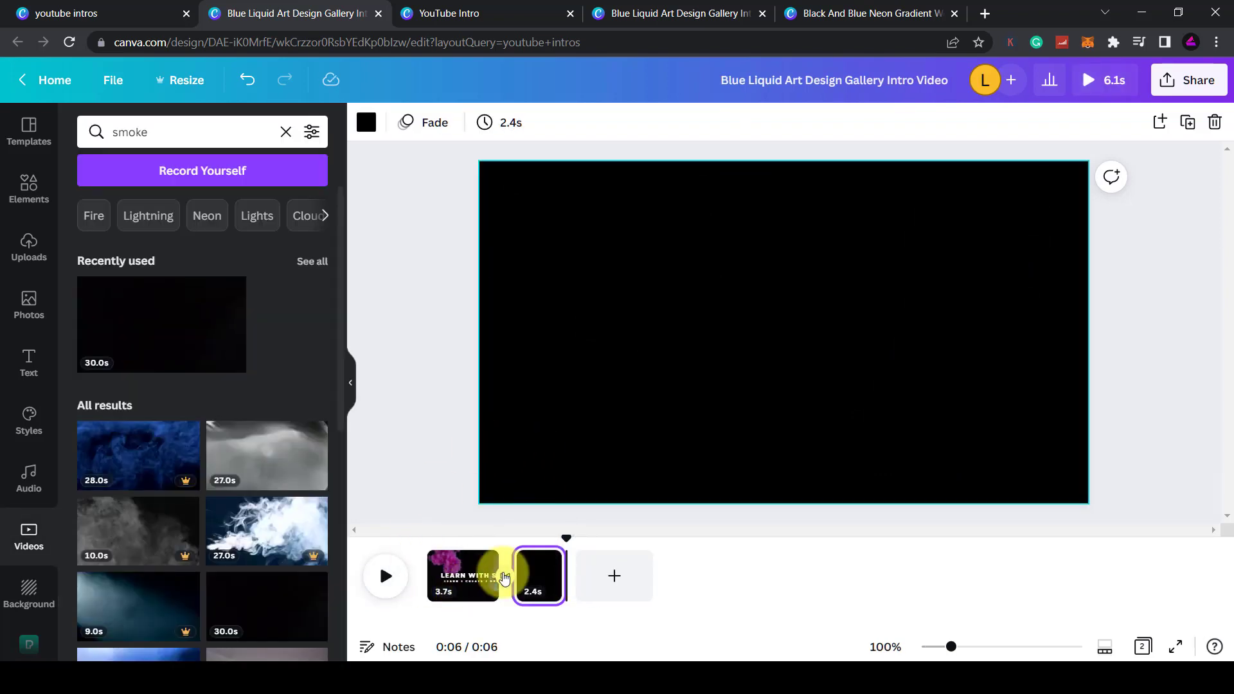
- Delete the pink-and-blue smoke video from the first intro page
click(465, 549)
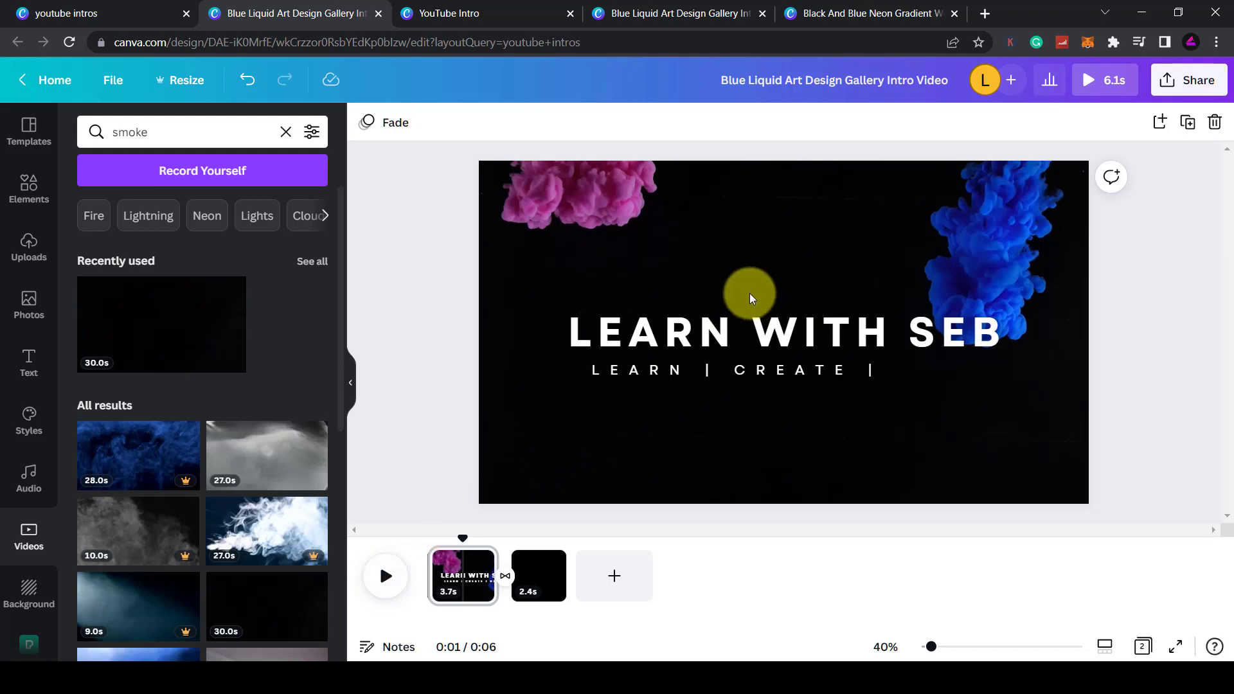
click(635, 222)
key(Delete)
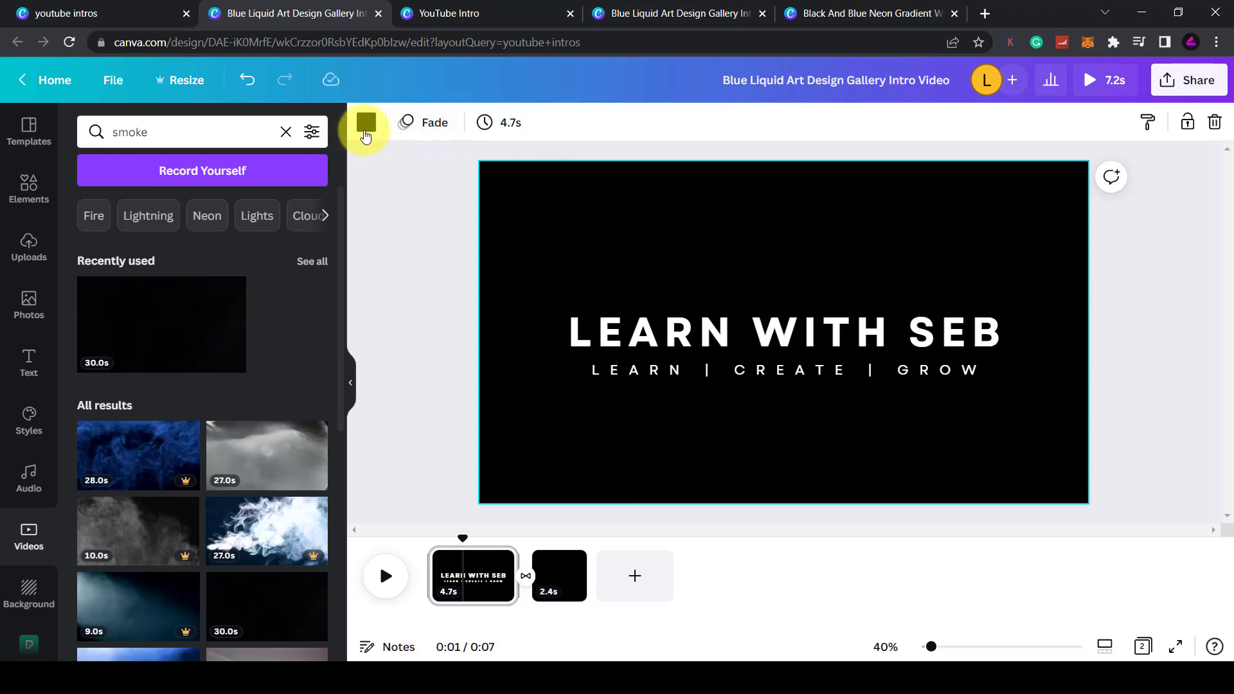
- Set the page background to a custom bright, fully saturated green
click(366, 122)
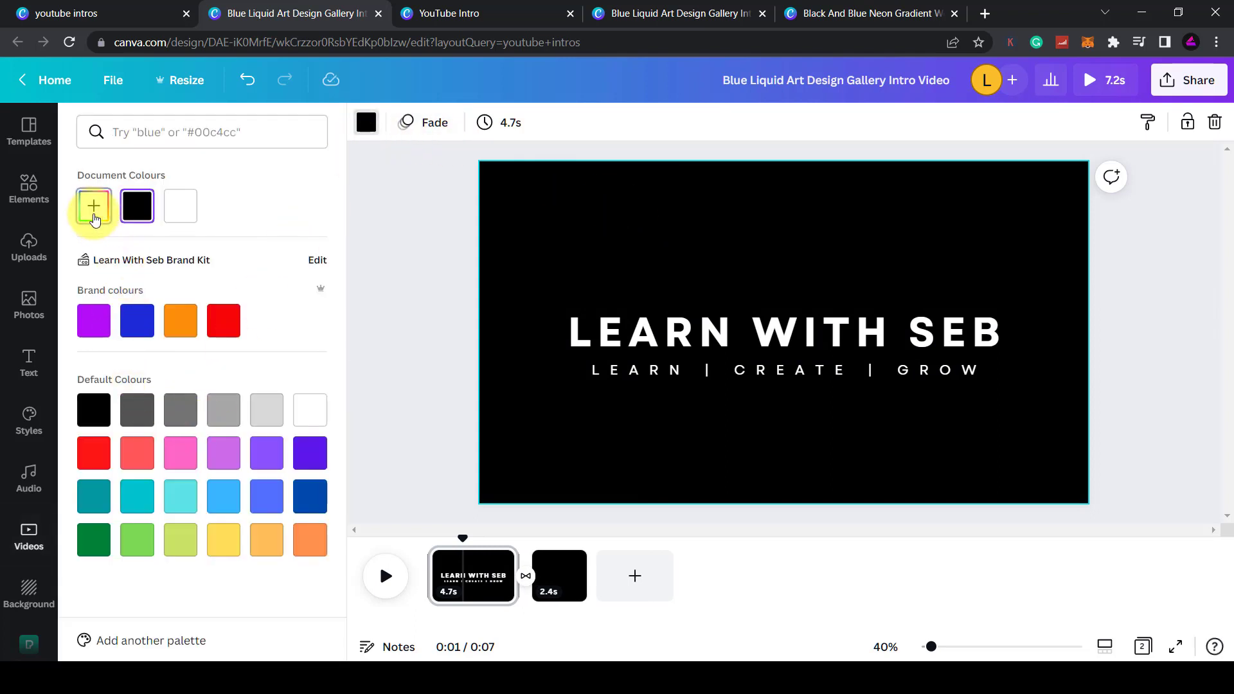
click(93, 207)
click(163, 344)
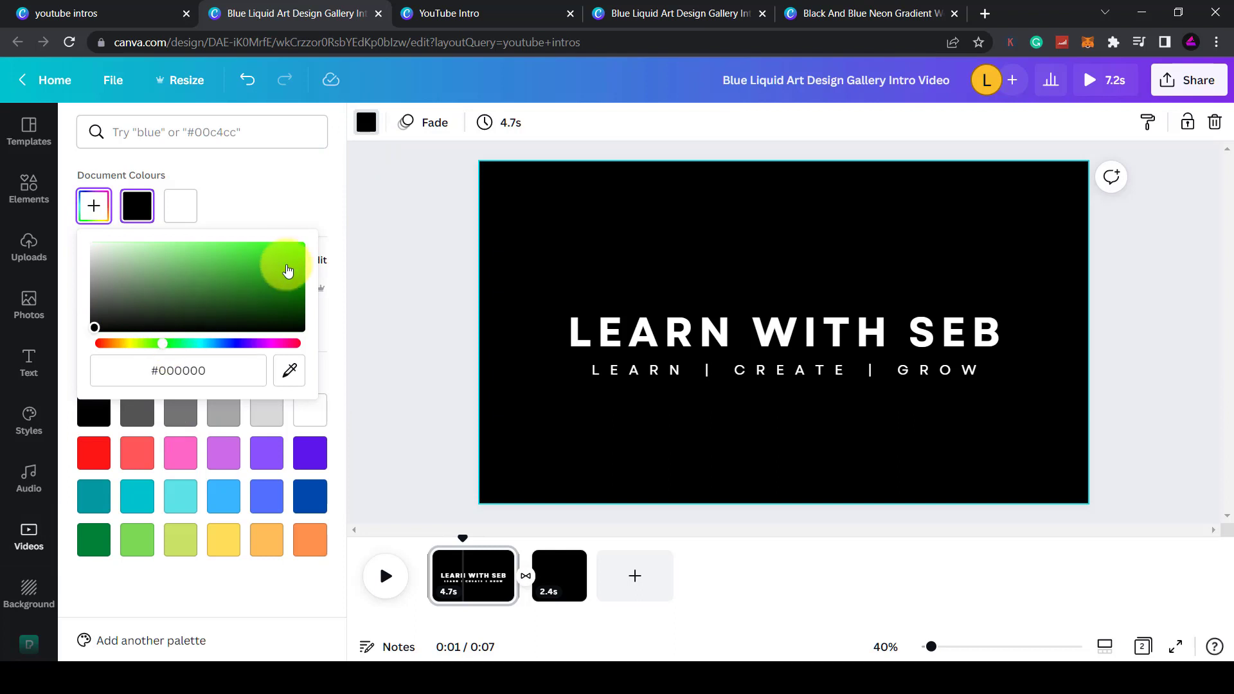
click(293, 249)
mouse_move(299, 254)
mouse_down()
mouse_move(320, 238)
mouse_move(293, 257)
mouse_up()
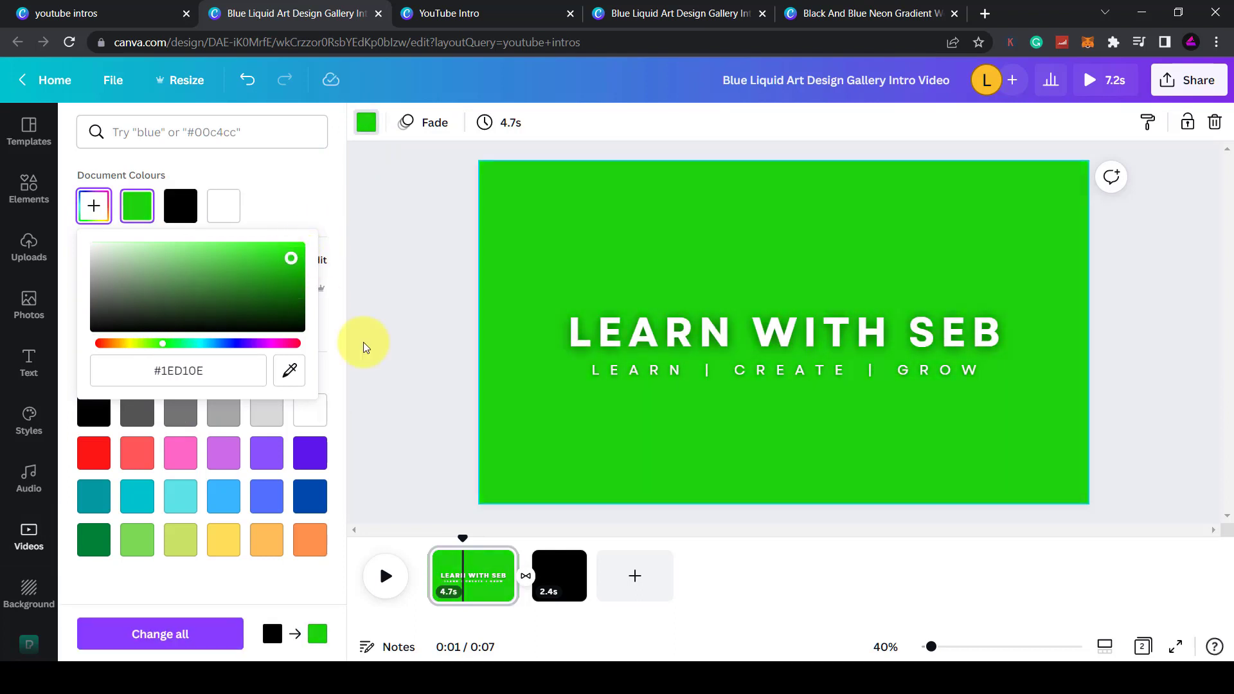
click(1105, 275)
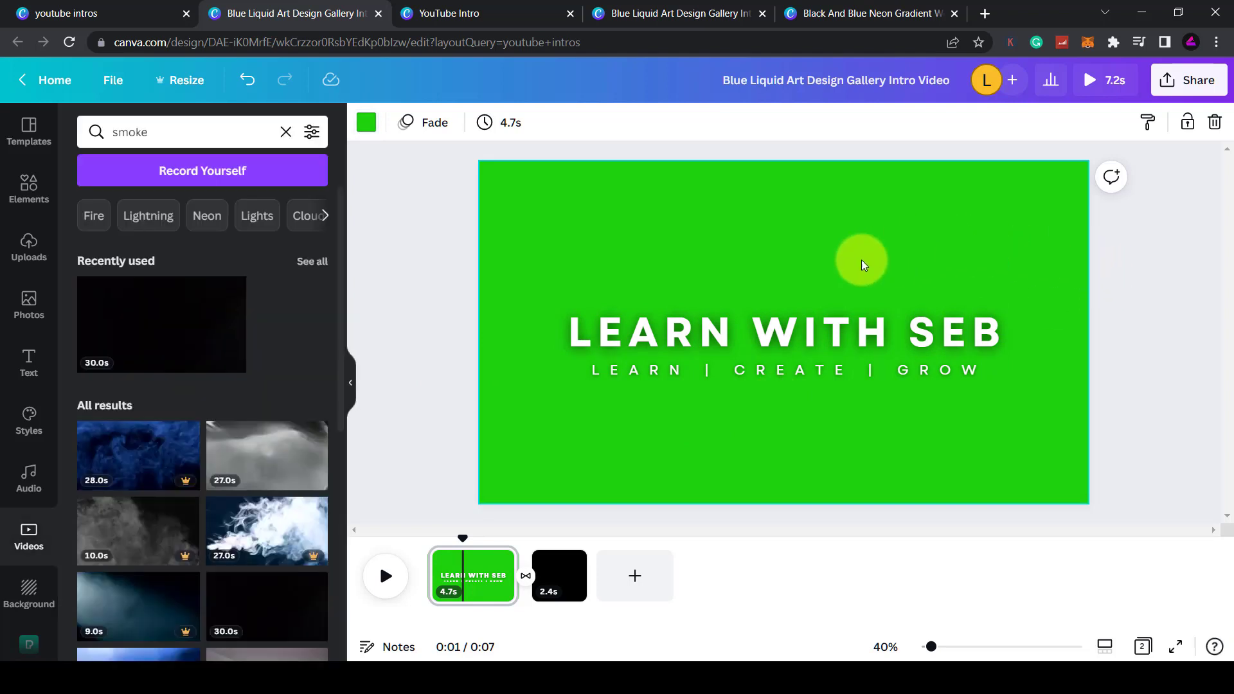
- Delete the black second page and preview the green-screen intro from the start
click(559, 580)
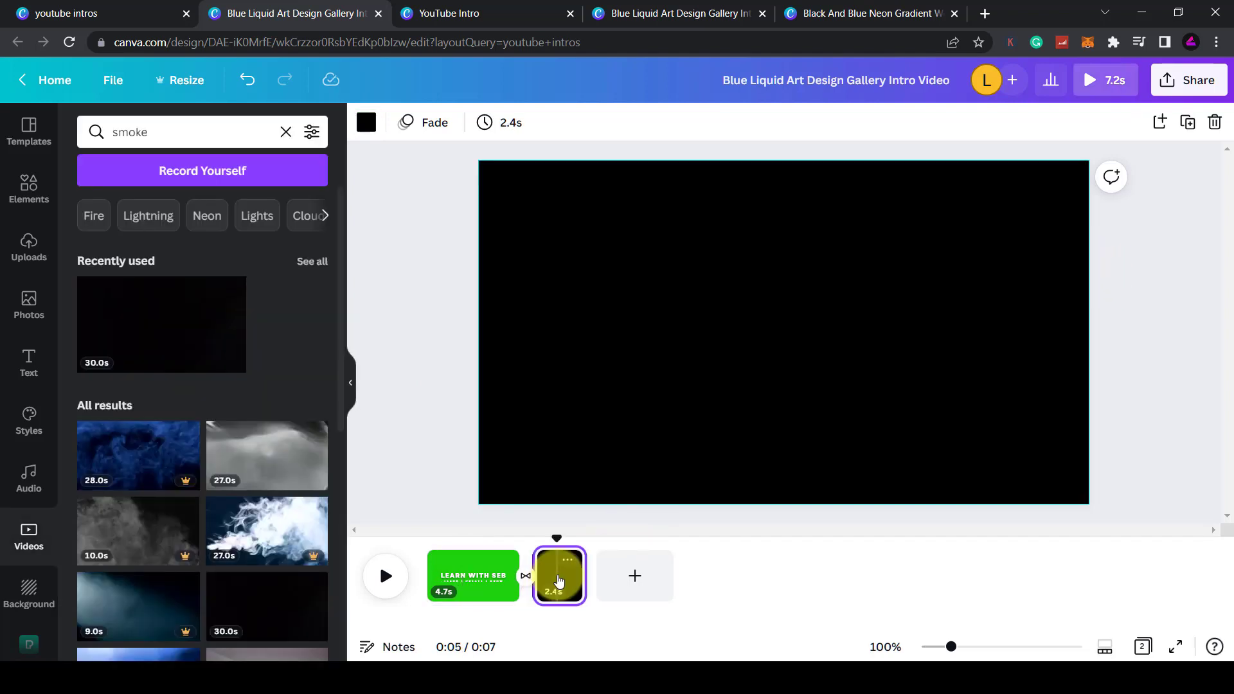
key(Delete)
click(522, 540)
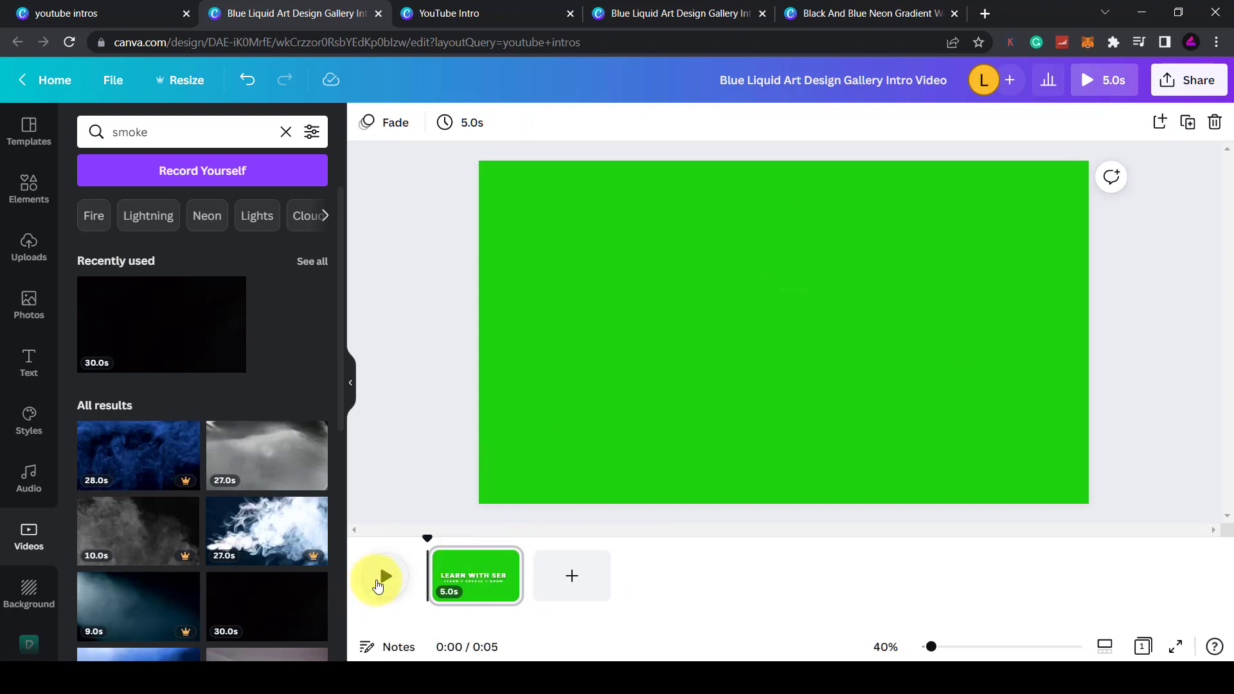
click(378, 585)
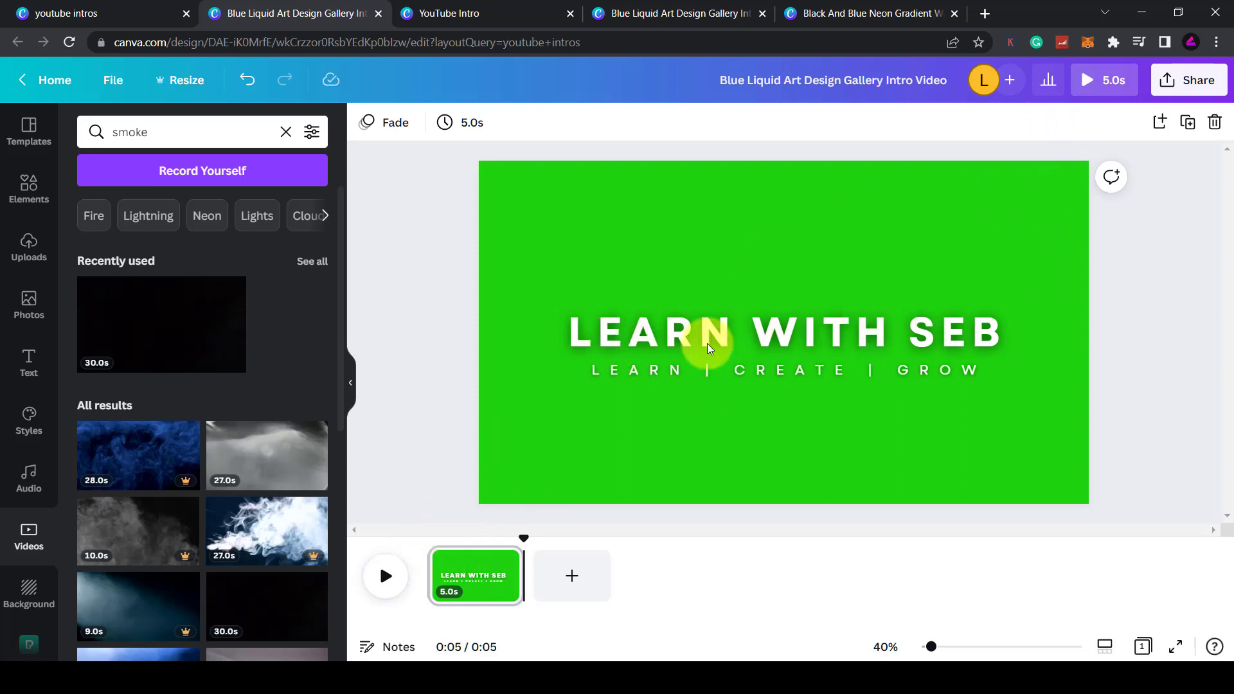
- Download the design as an MP4 Video via Share > Download and drag it into Camtasia
click(1171, 93)
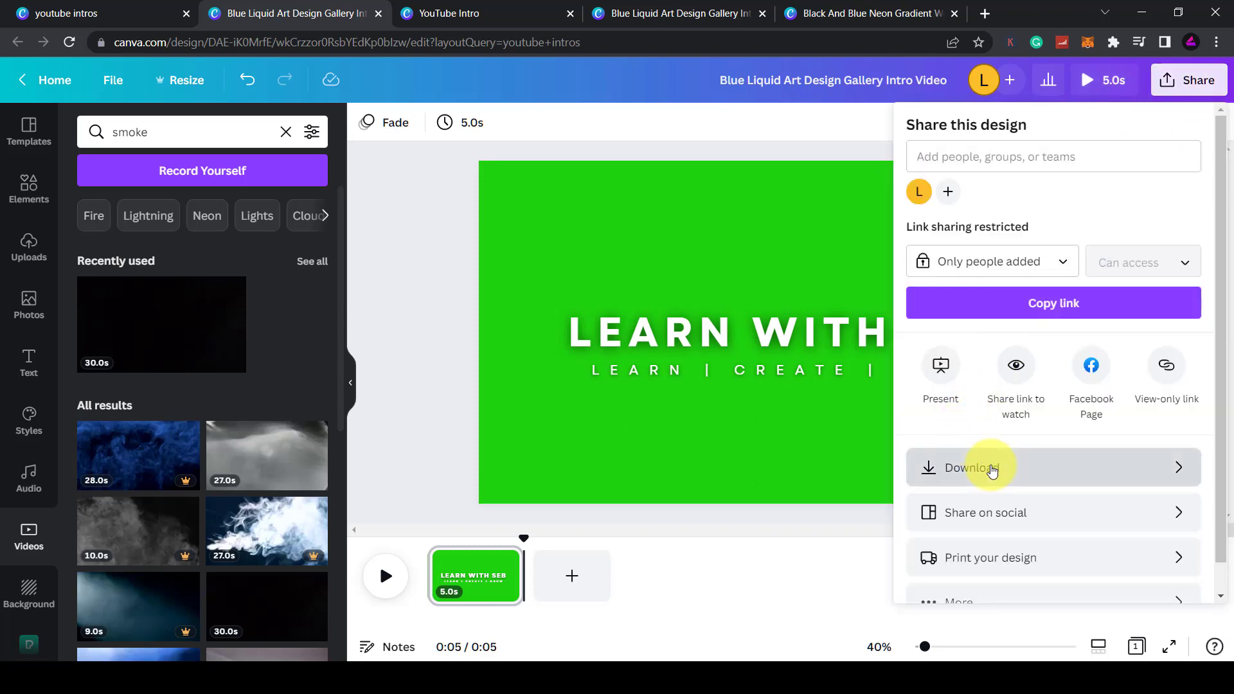
click(979, 467)
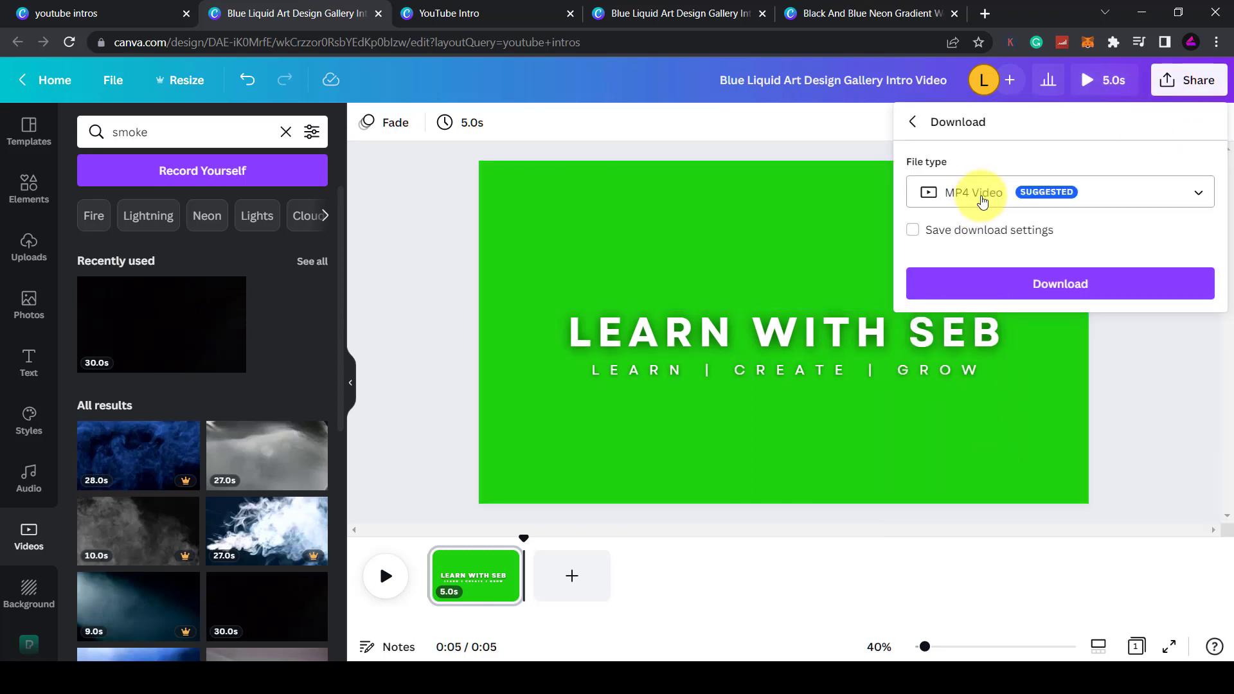
click(1031, 286)
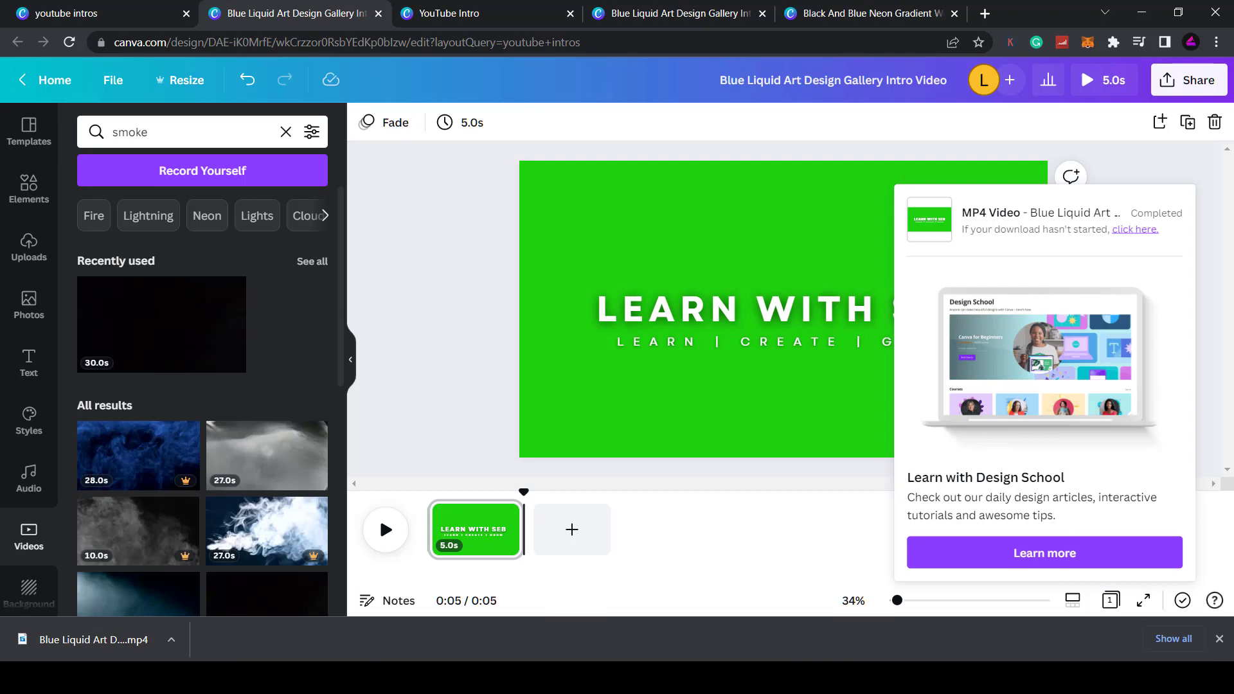
drag(90, 639, 415, 534)
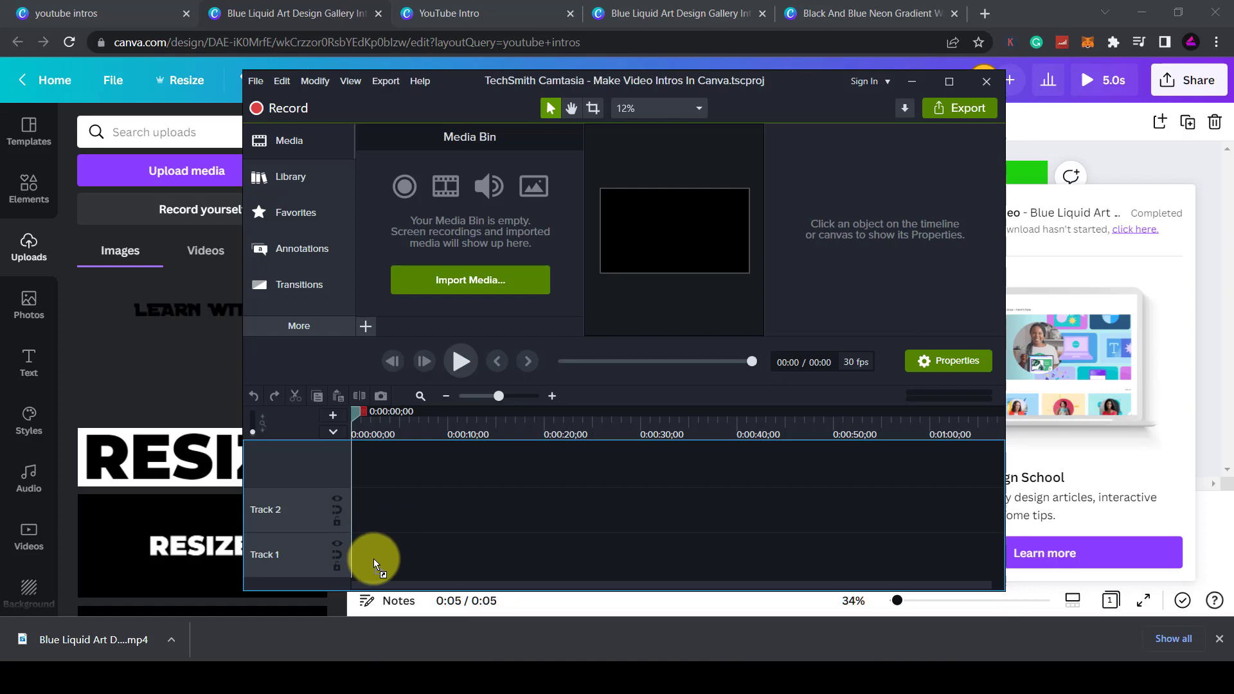
- Put the intro clip at 0:00 on Track 1, maximize the editor, and preview to the 3-second title
drag(373, 558, 373, 558)
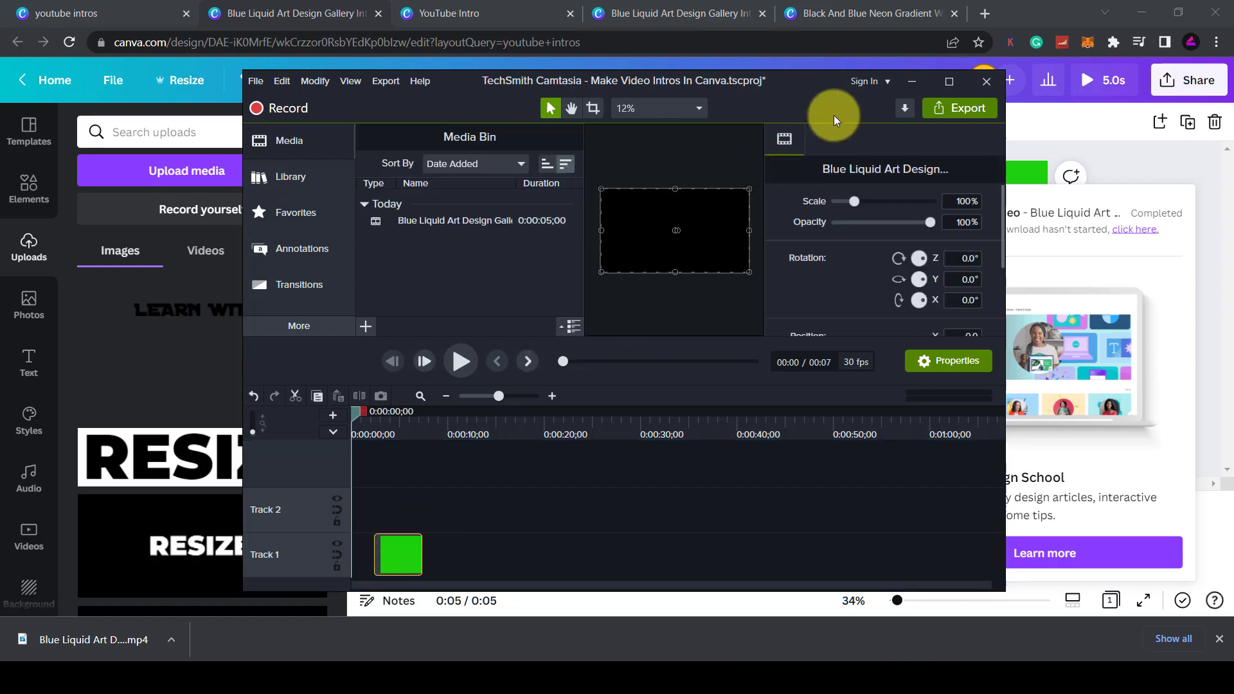
click(960, 82)
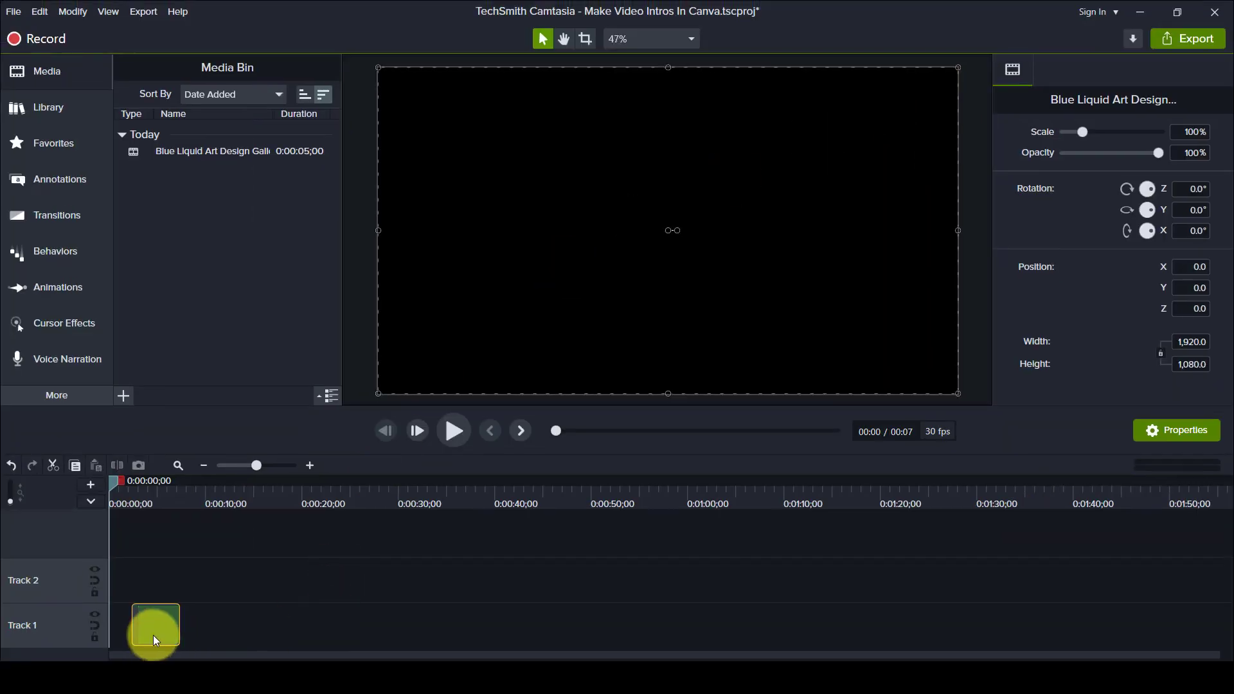
drag(160, 630, 102, 627)
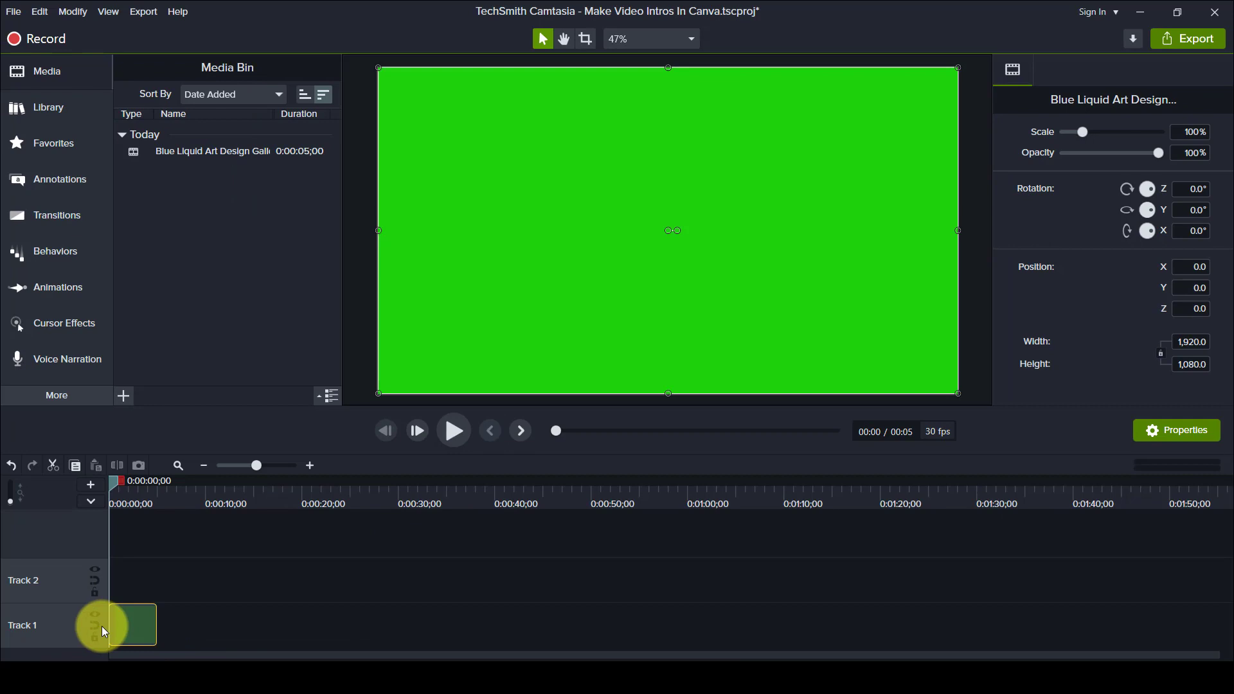
click(450, 431)
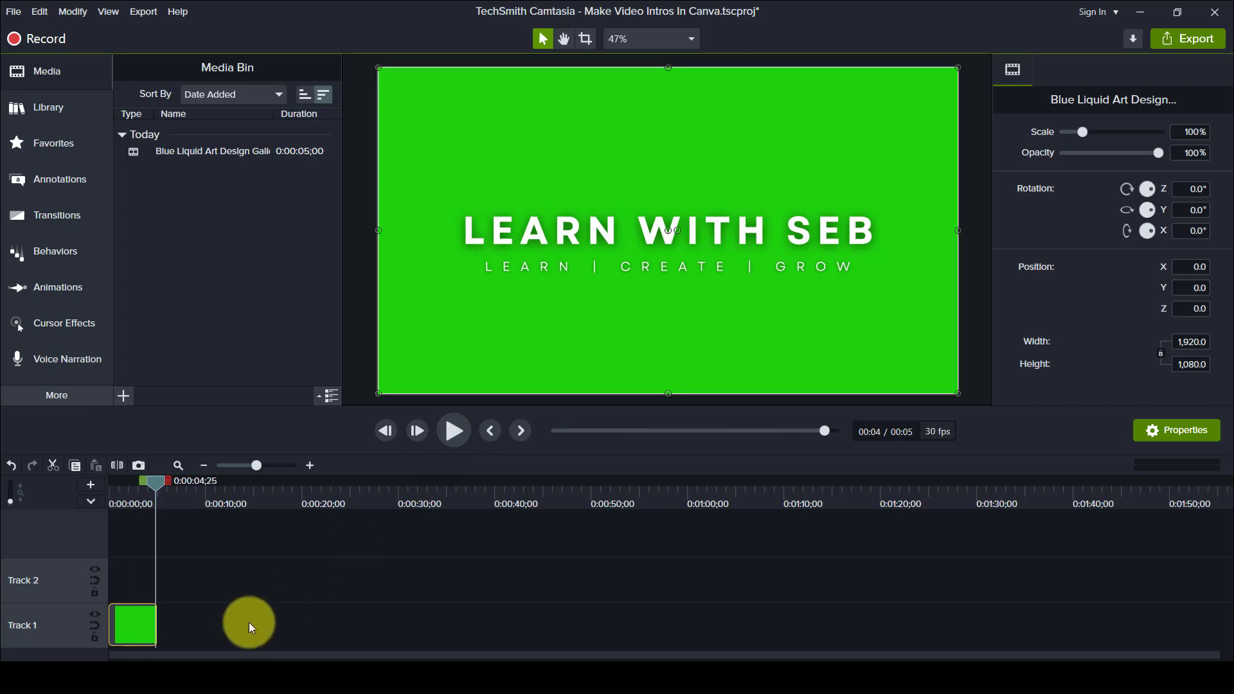
drag(160, 481, 143, 481)
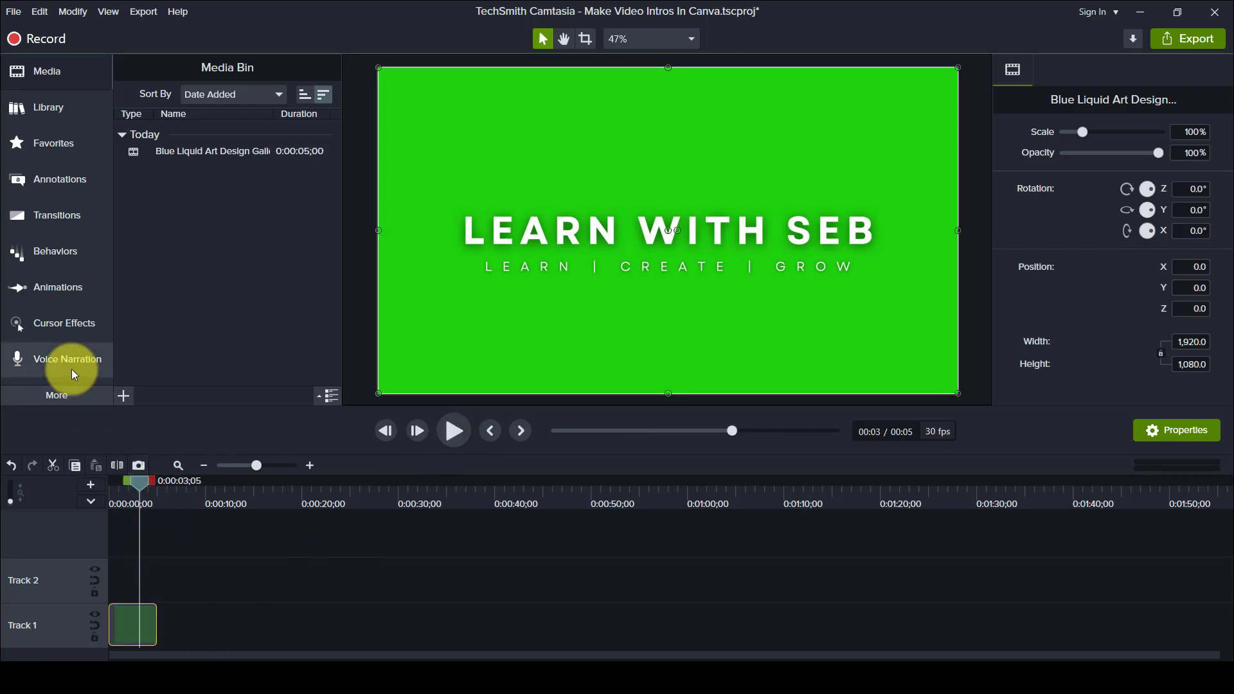
- Apply the Remove a Color visual effect from More > Visual Effects to the title clip
click(65, 396)
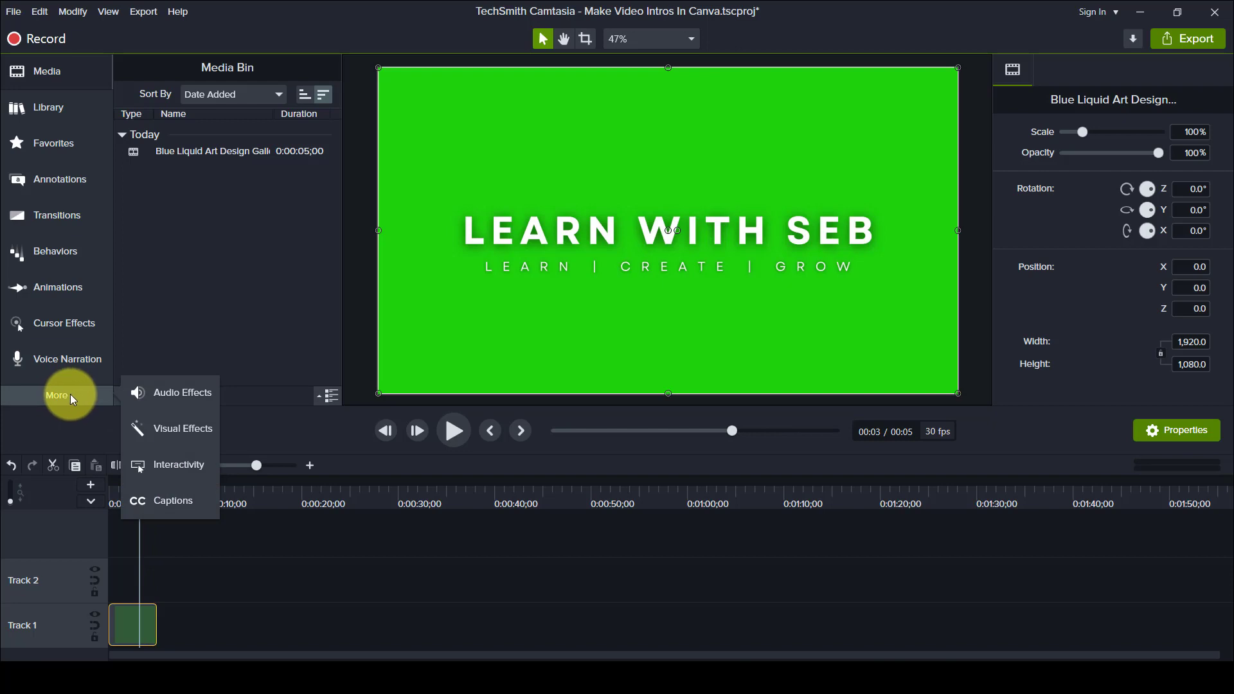
click(172, 433)
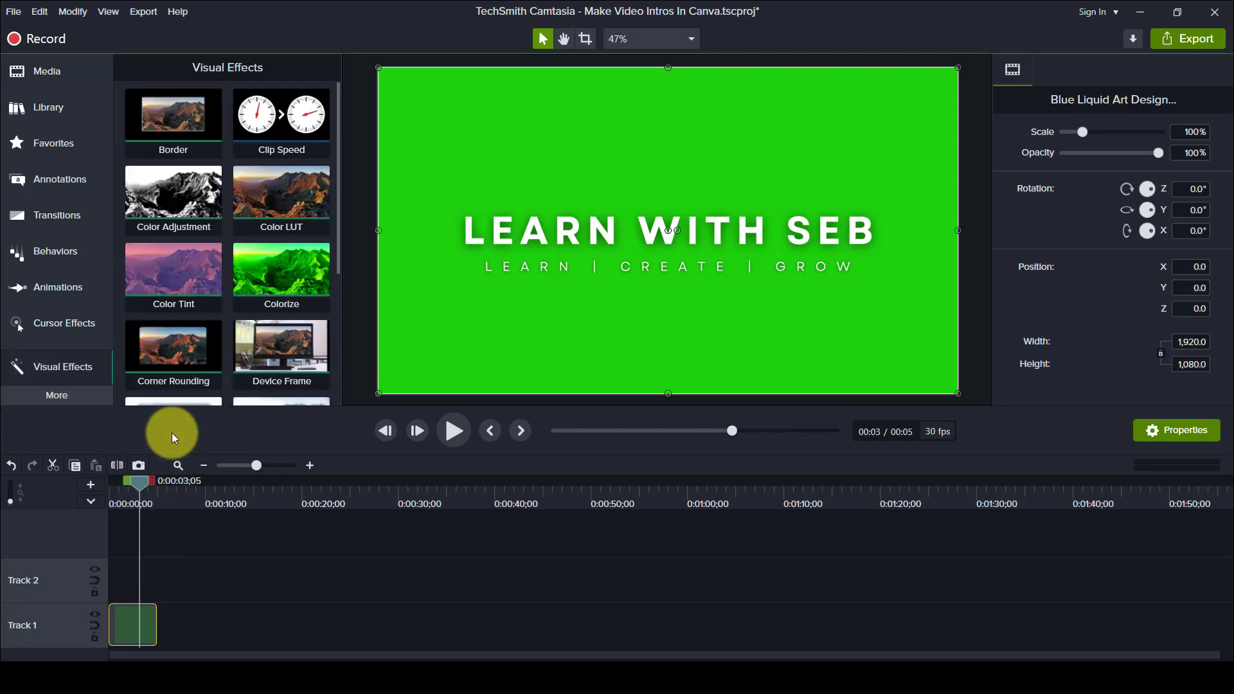
scroll(193, 324, down, 3)
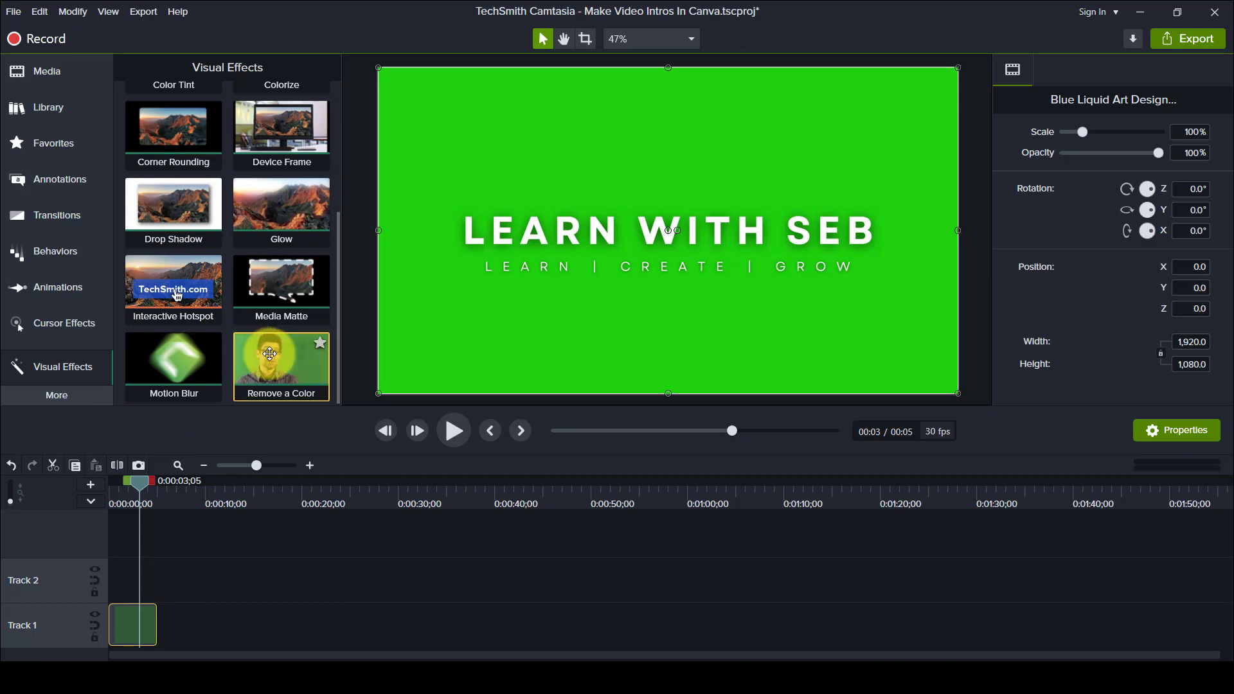
drag(270, 353, 129, 629)
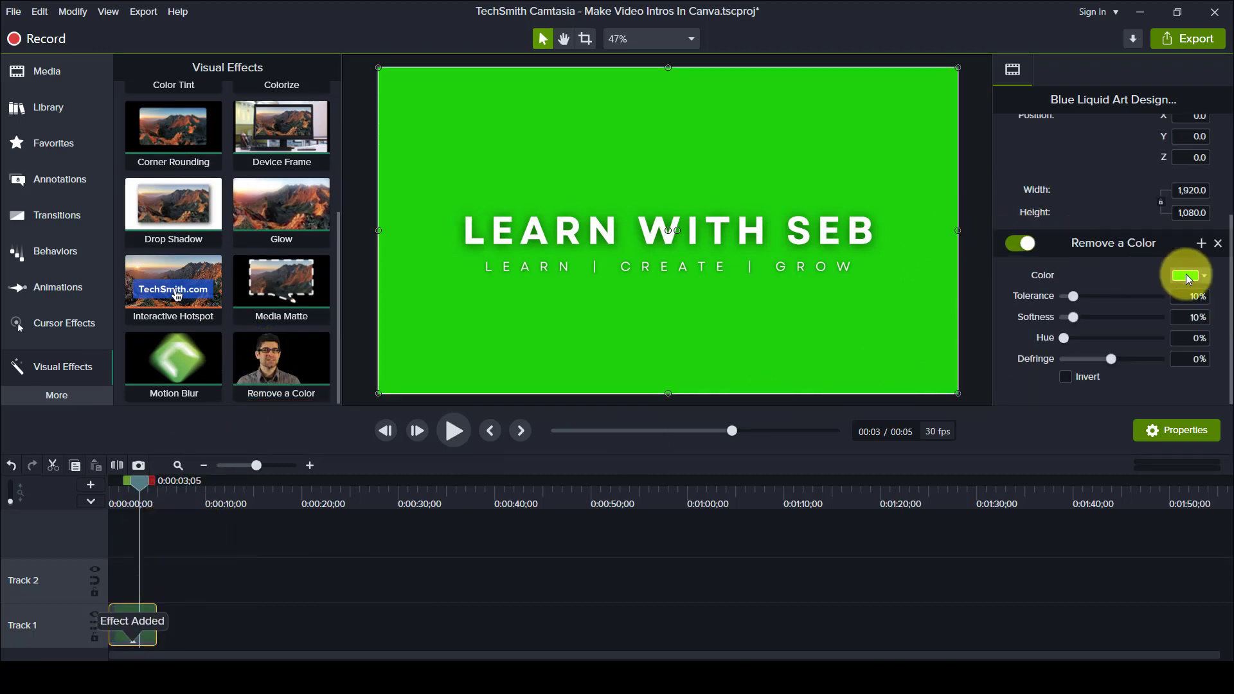
- Sample the green background as the colour to remove and set Defringe to -100%
click(1207, 282)
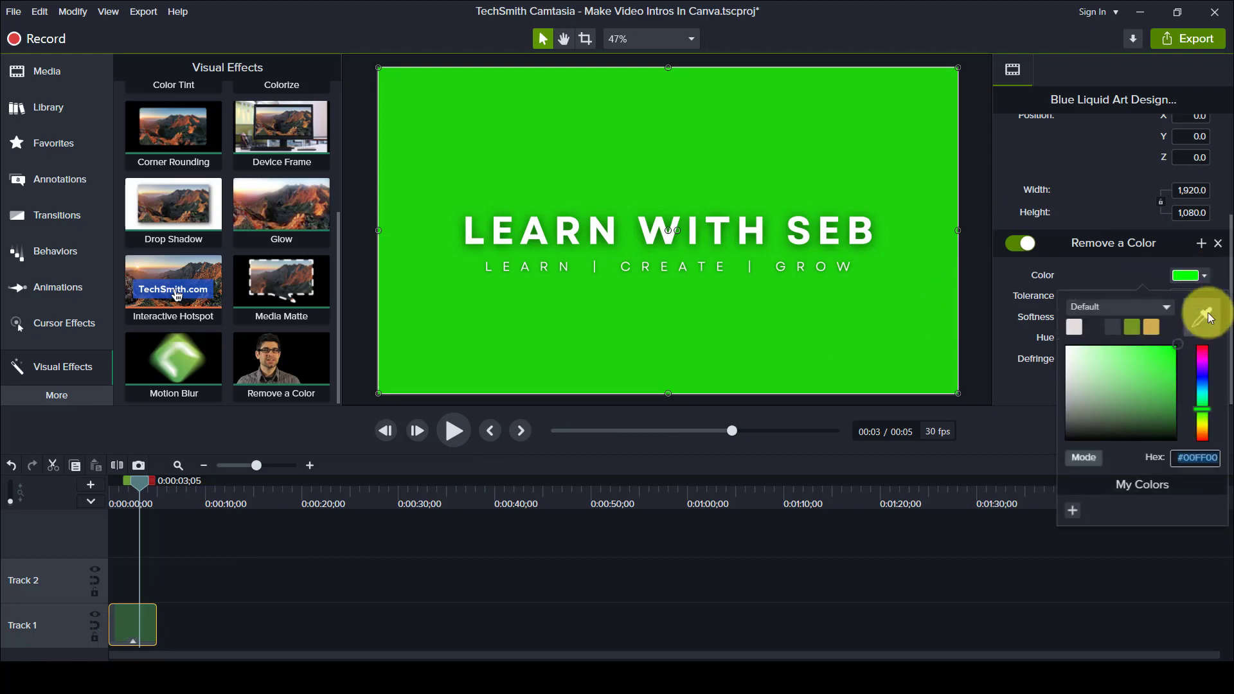
click(1204, 310)
click(880, 311)
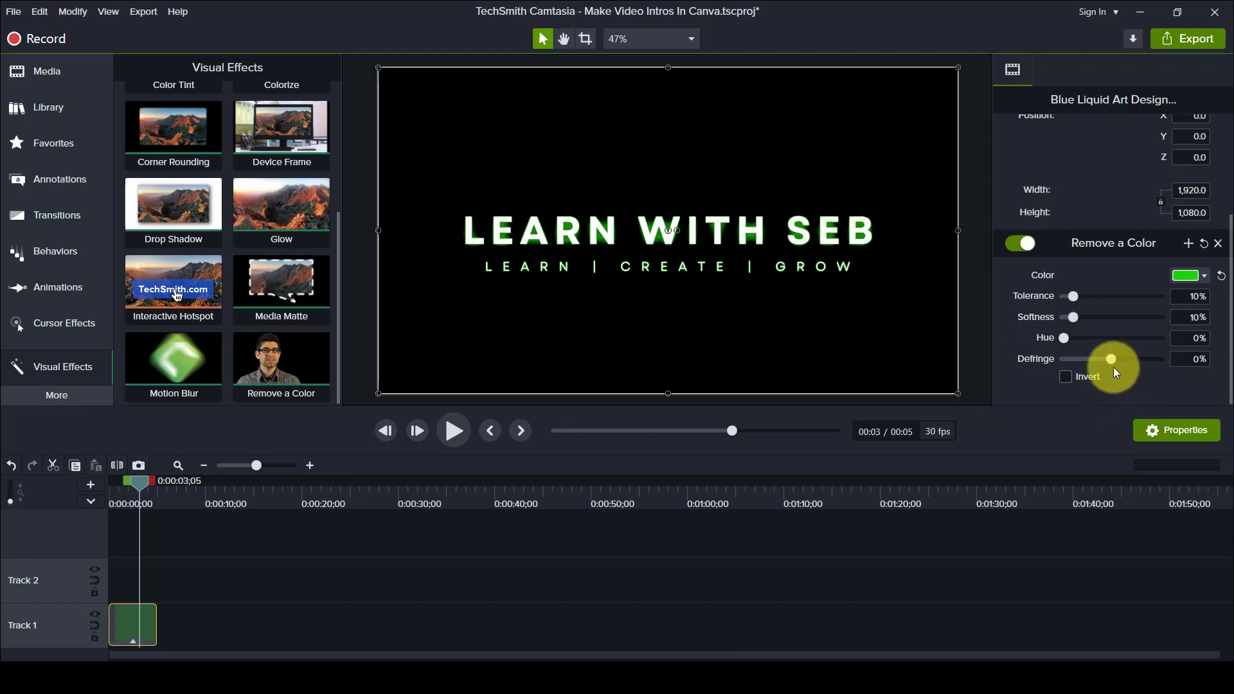
drag(1113, 360, 1220, 361)
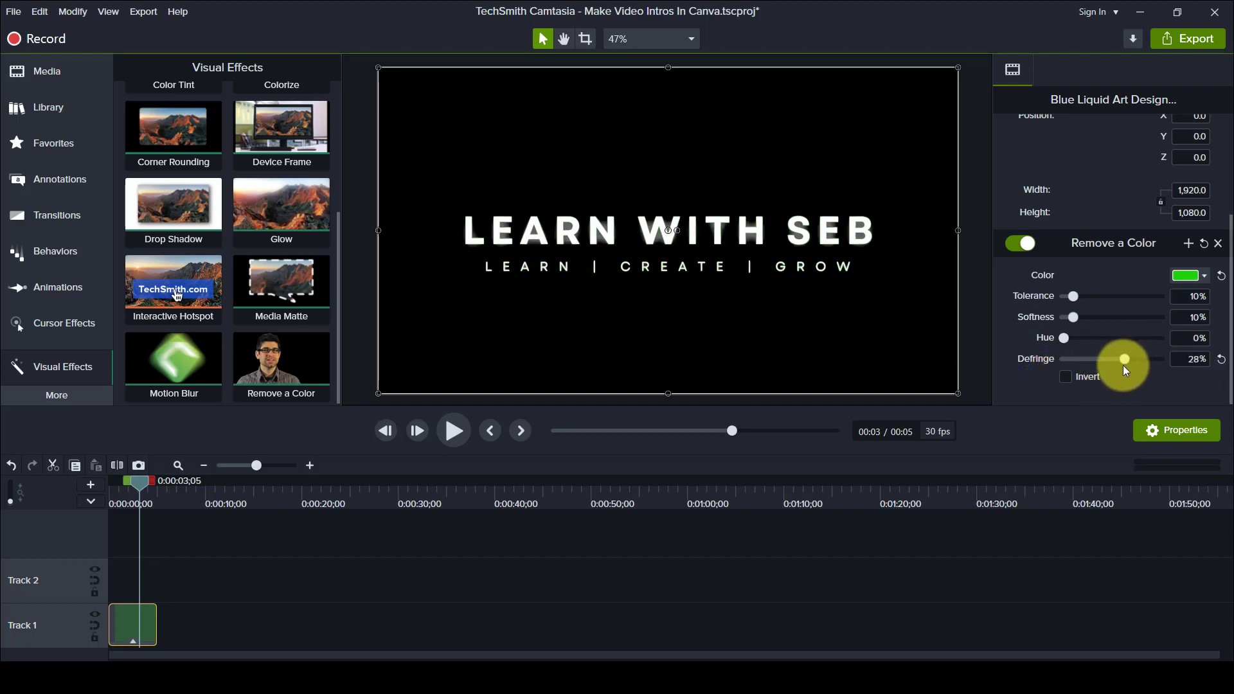
drag(1123, 369, 1041, 376)
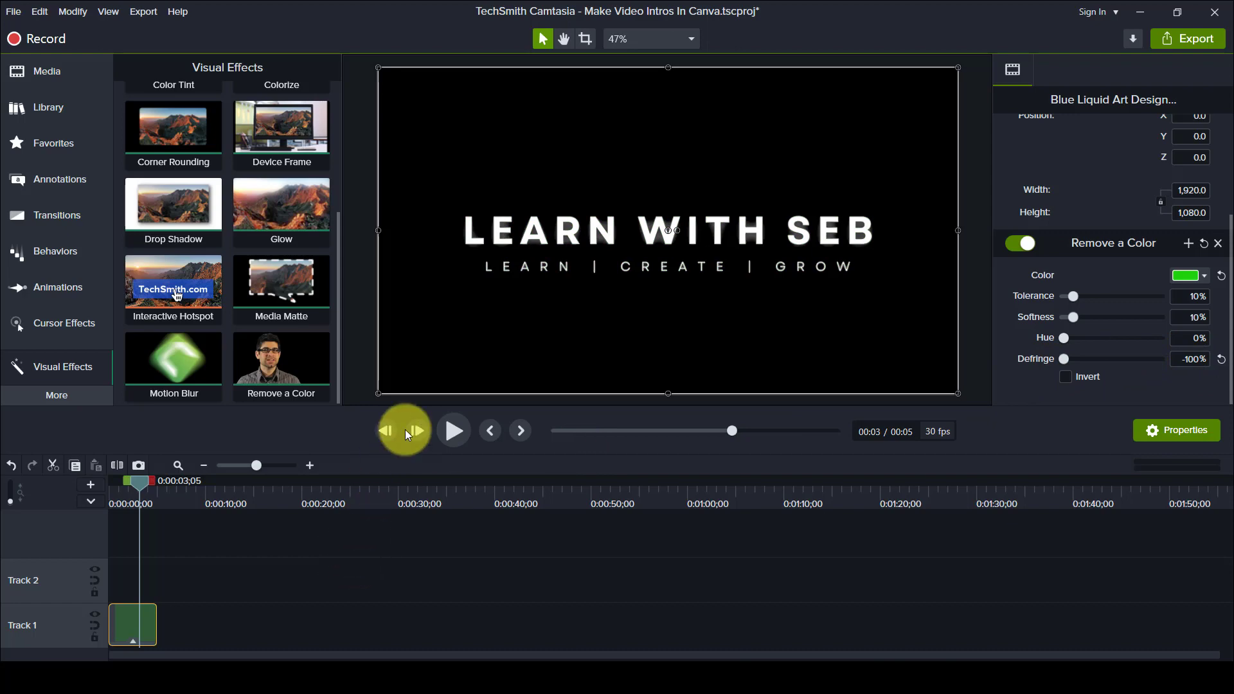
- Preview the keyed title from the start of the timeline
click(449, 437)
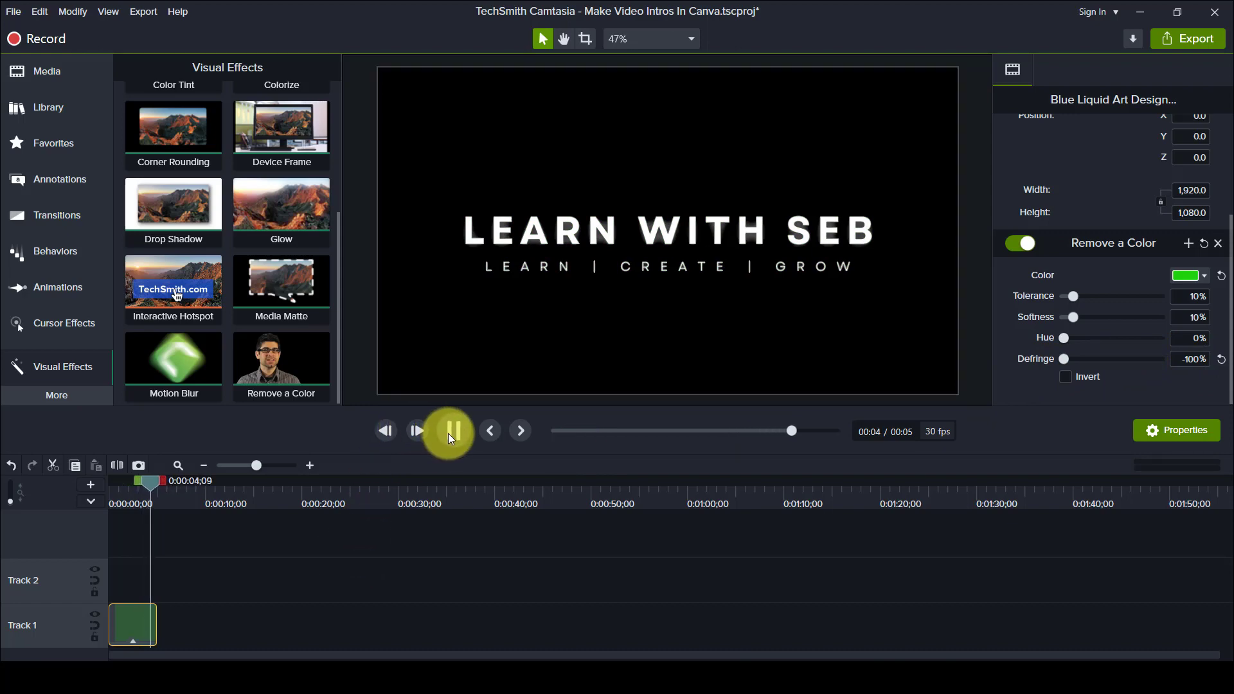
drag(160, 480, 109, 484)
click(452, 436)
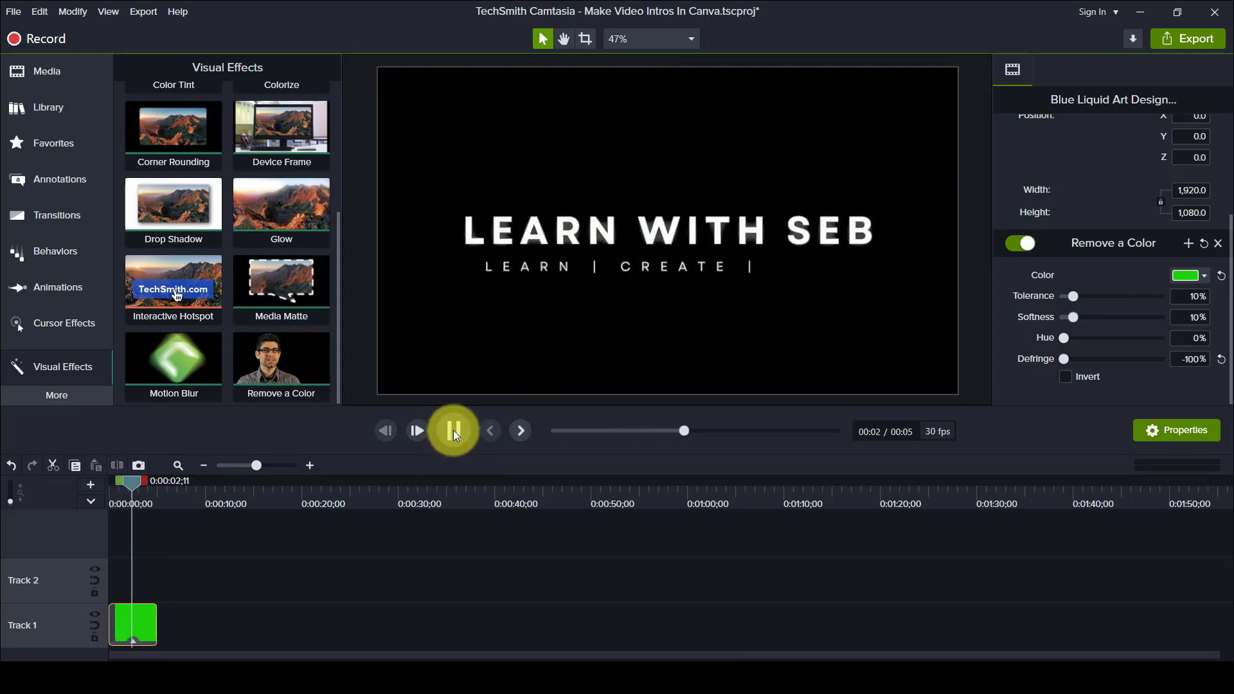
click(453, 431)
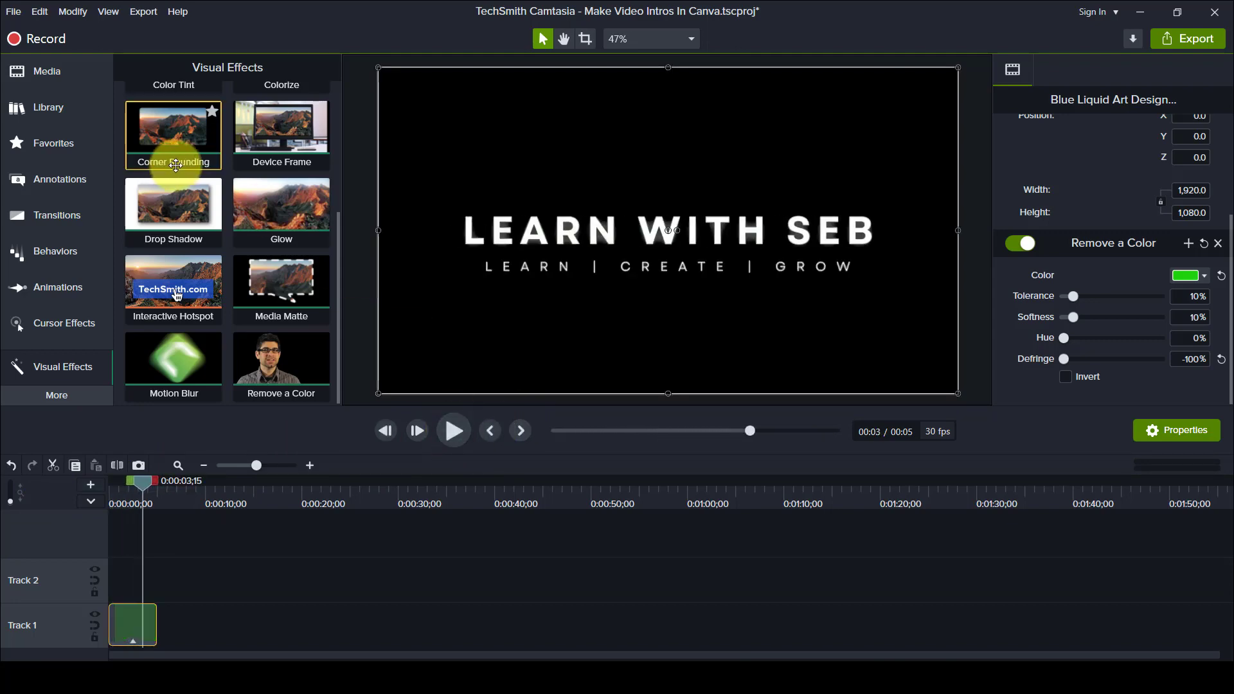
- Add the neonstocks library video to Track 2 and move the title clip to a new track above
click(48, 106)
drag(154, 303, 80, 581)
drag(135, 623, 135, 534)
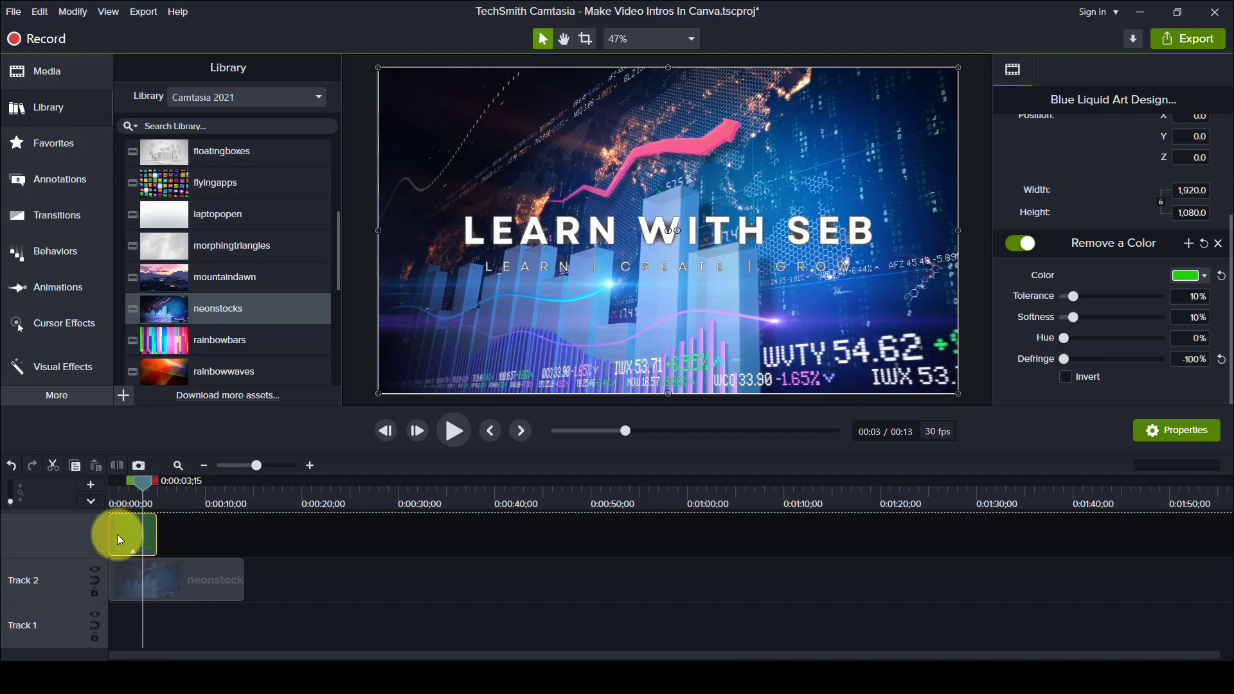
drag(147, 490, 54, 491)
click(453, 431)
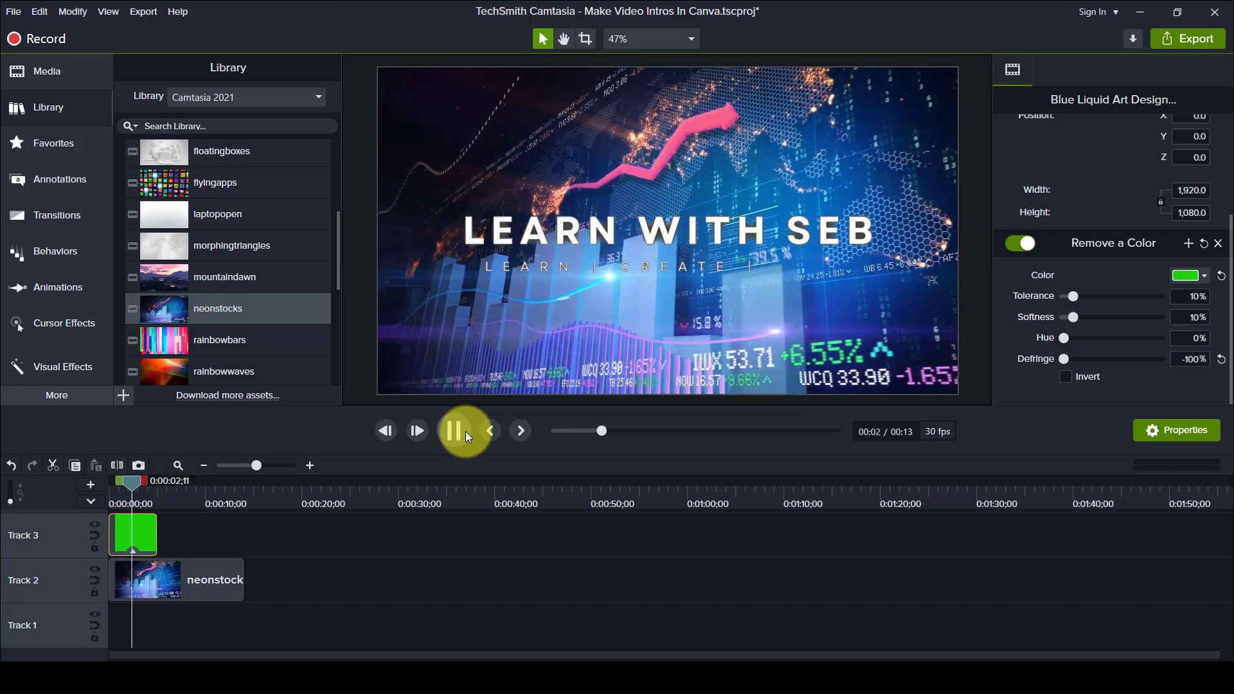
click(465, 431)
scroll(186, 281, down, 1)
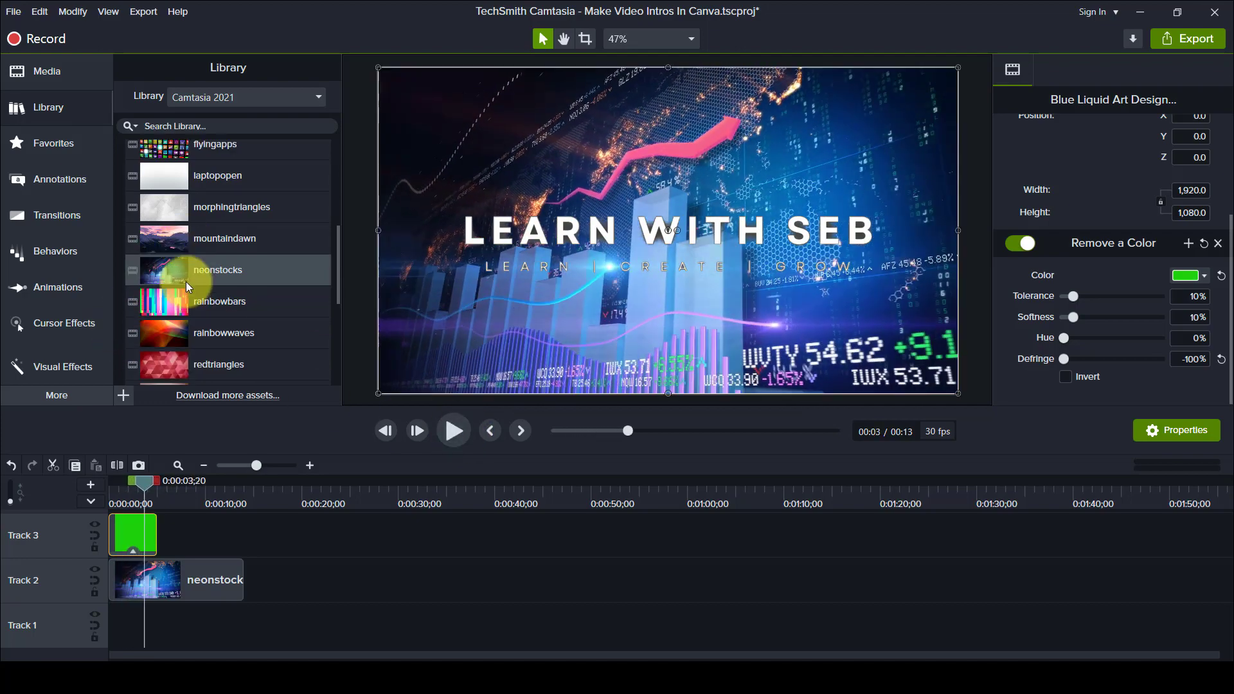
- Replace neonstocks with the rainbowwaves library clip on Track 2 and preview it behind the title
drag(167, 345, 129, 629)
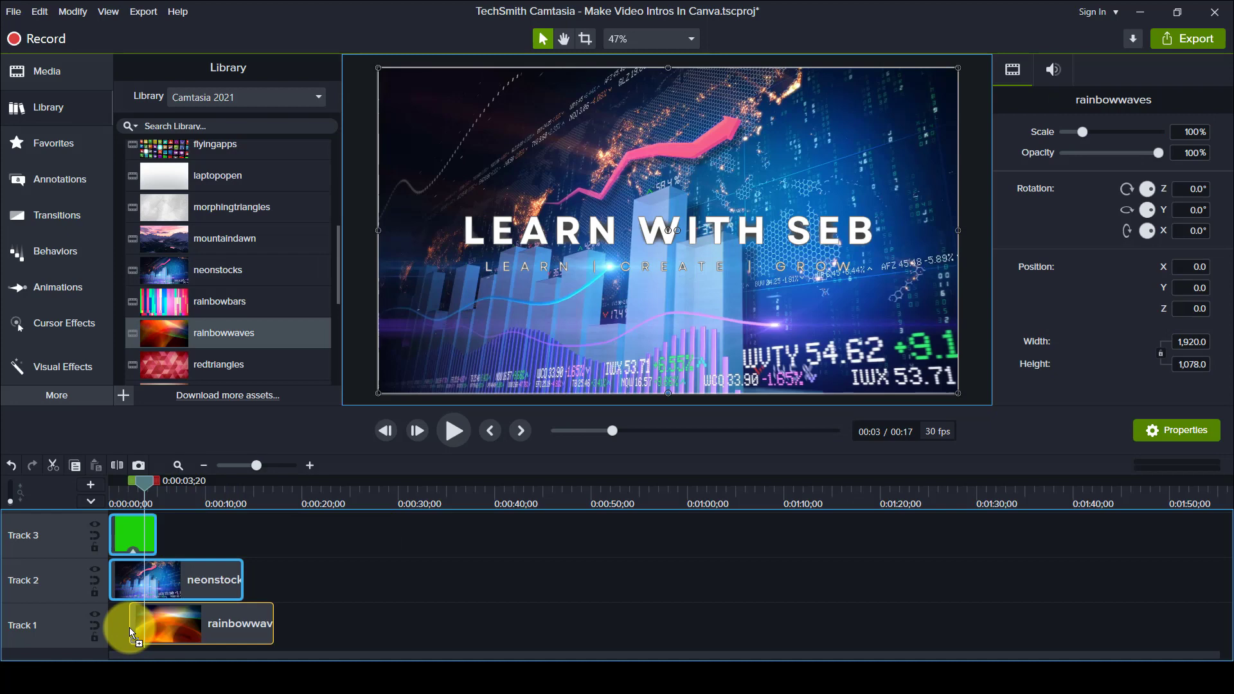
click(194, 596)
key(Delete)
drag(168, 596, 184, 551)
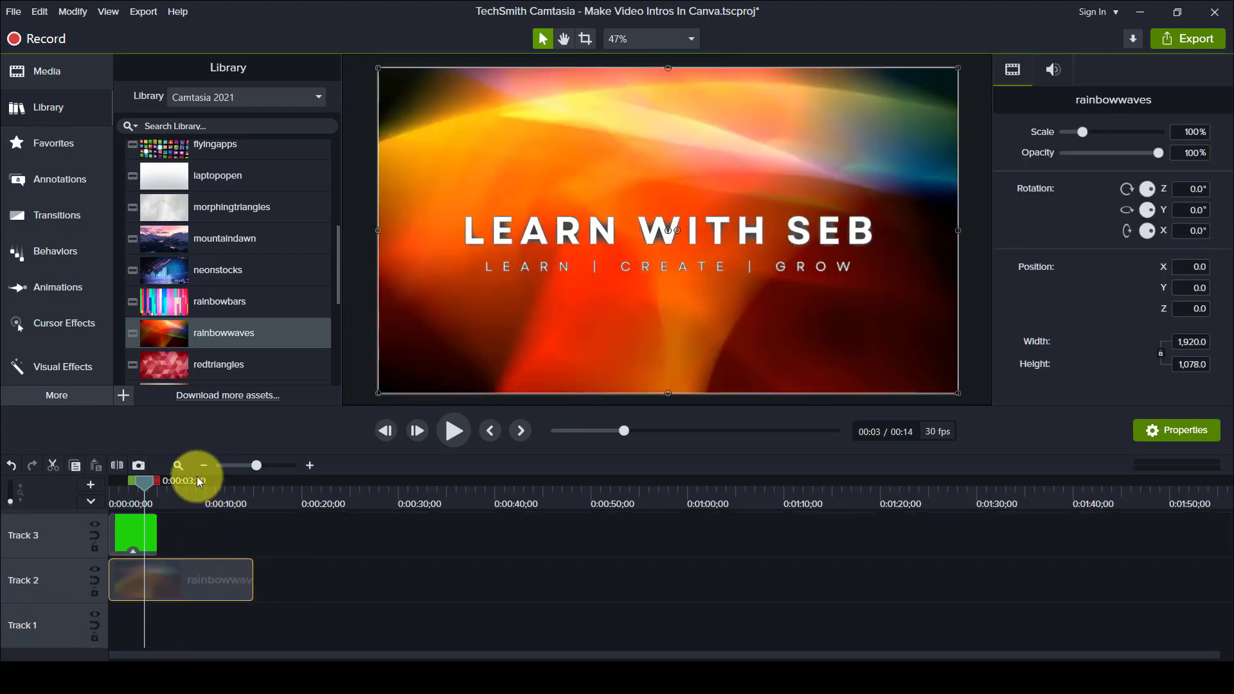
drag(153, 483, 81, 494)
click(450, 439)
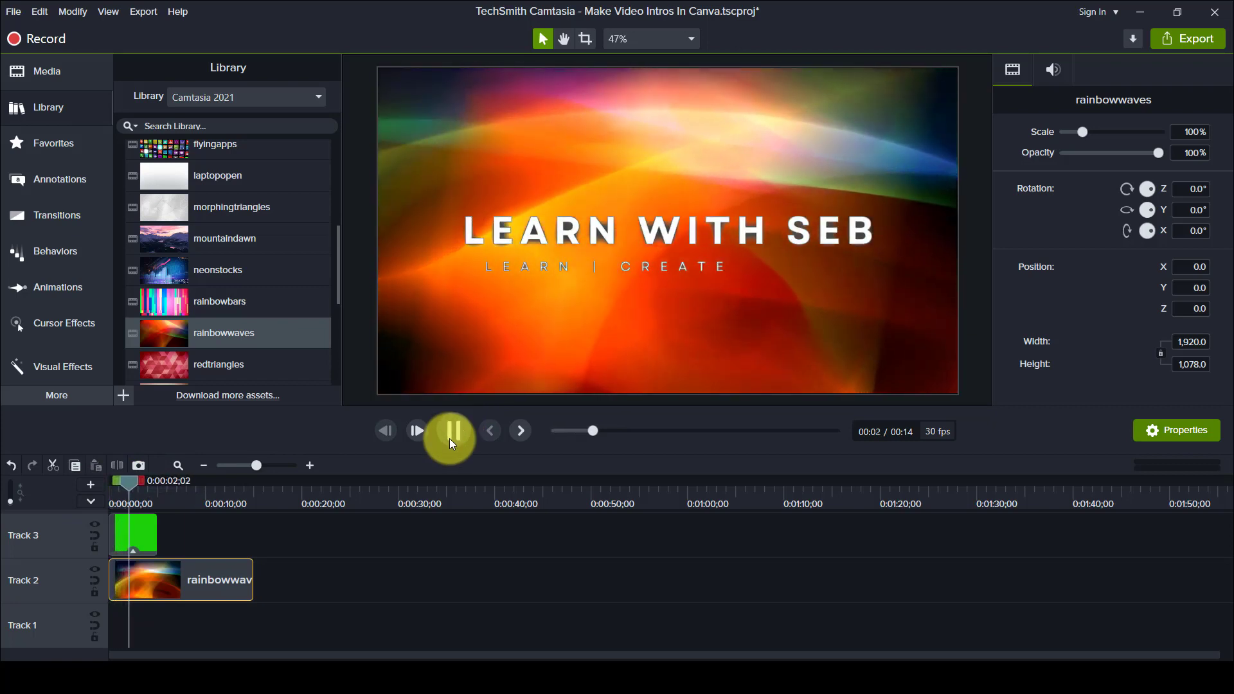
click(450, 438)
- Tune the title's Remove a Color key to Defringe -89% and Tolerance 24%, checking with the background hidden
click(137, 542)
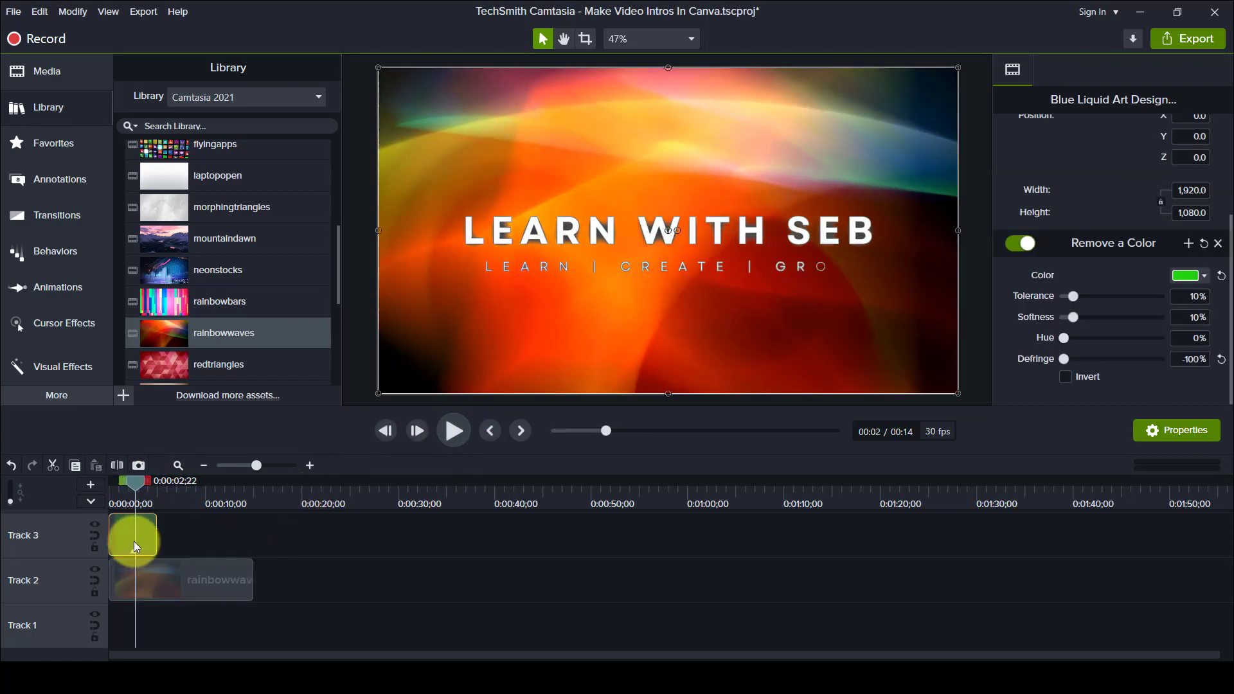
drag(1067, 359, 1084, 364)
drag(1084, 300, 1069, 299)
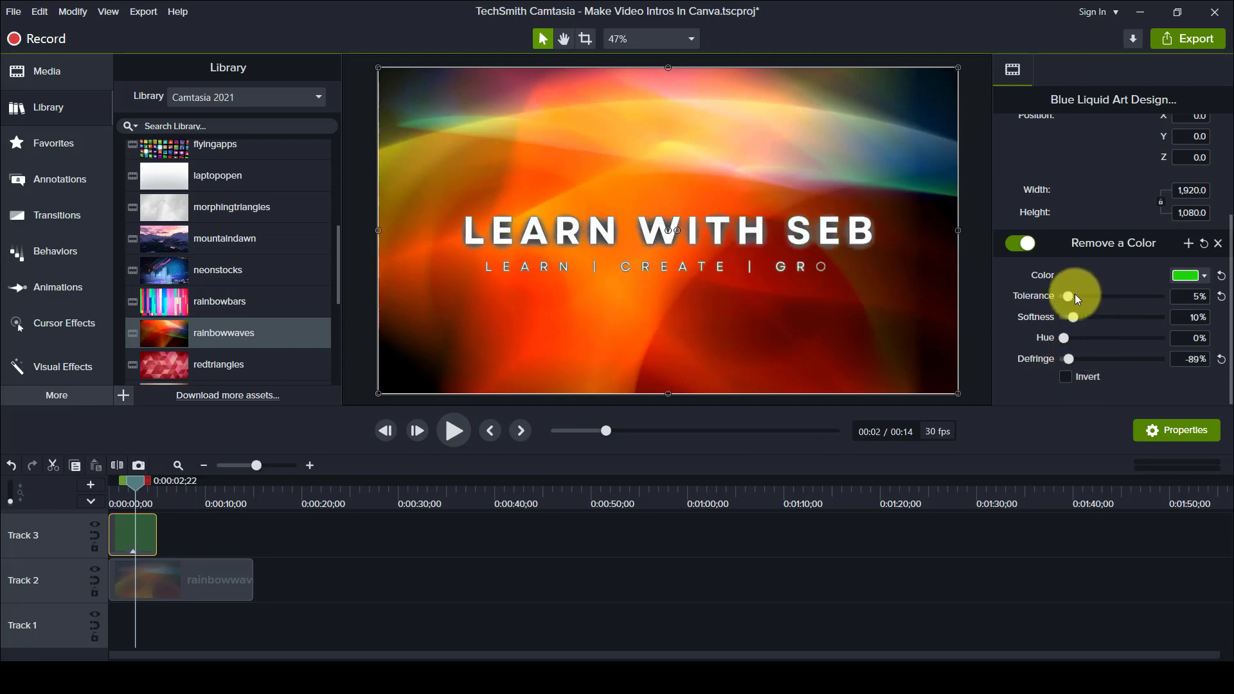
mouse_move(1081, 294)
mouse_down()
mouse_move(1148, 286)
mouse_move(1071, 293)
mouse_move(1082, 292)
mouse_up()
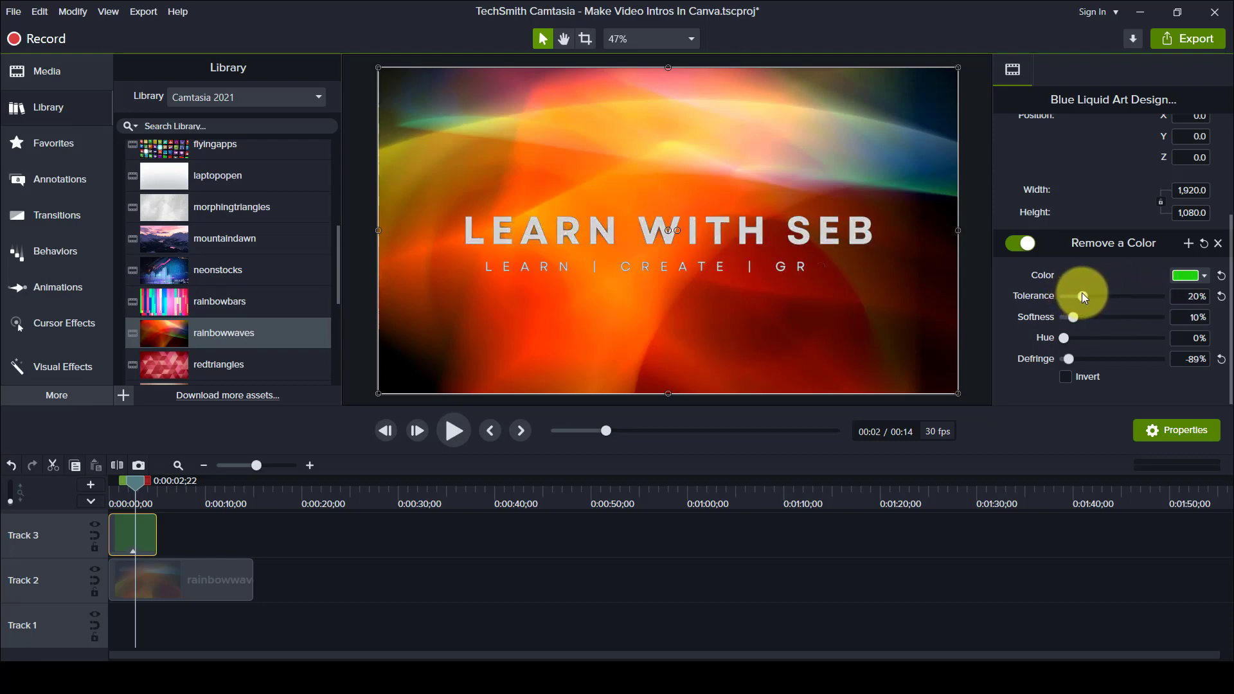
click(95, 569)
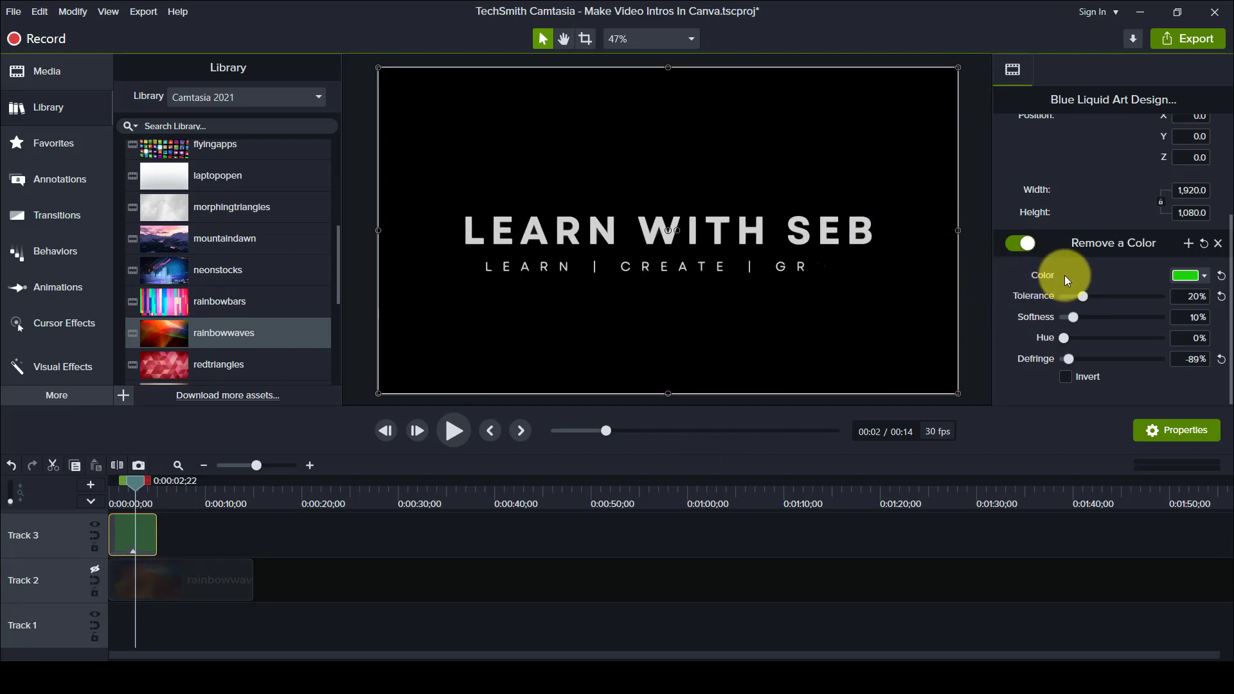
drag(1082, 295, 1085, 299)
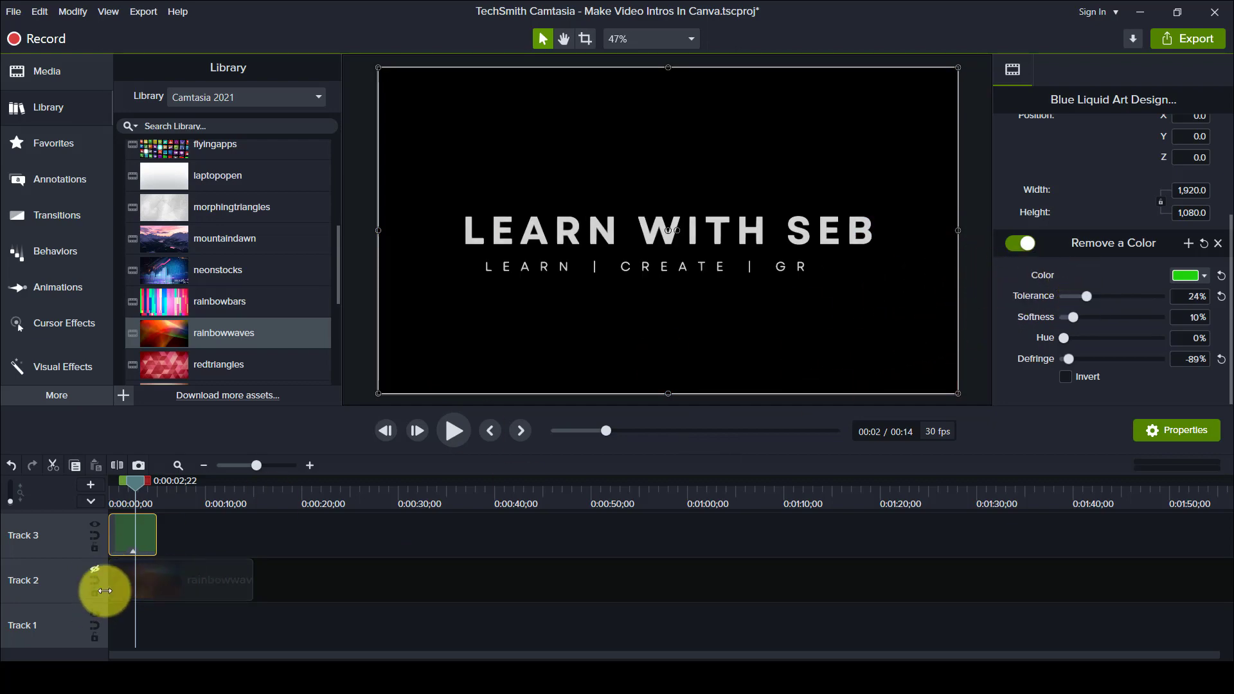
click(93, 568)
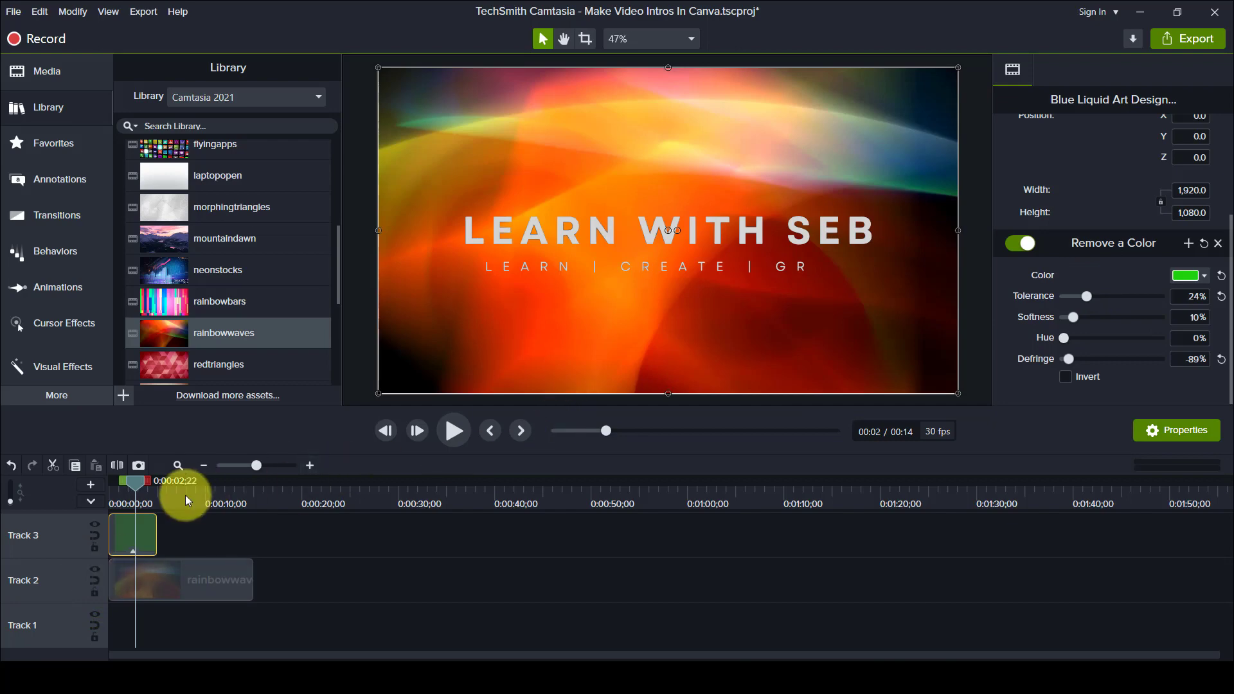
drag(132, 488, 89, 491)
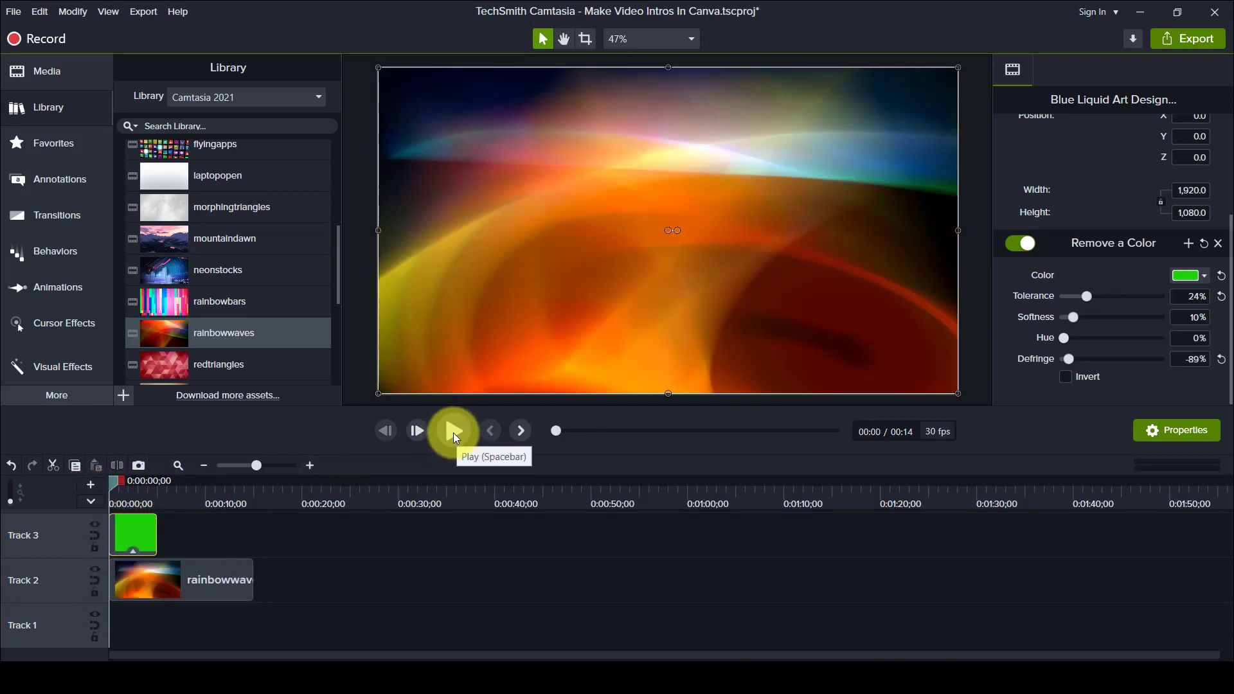
- Play back the keyed title over the mountaindawn background at 29% opacity
click(454, 431)
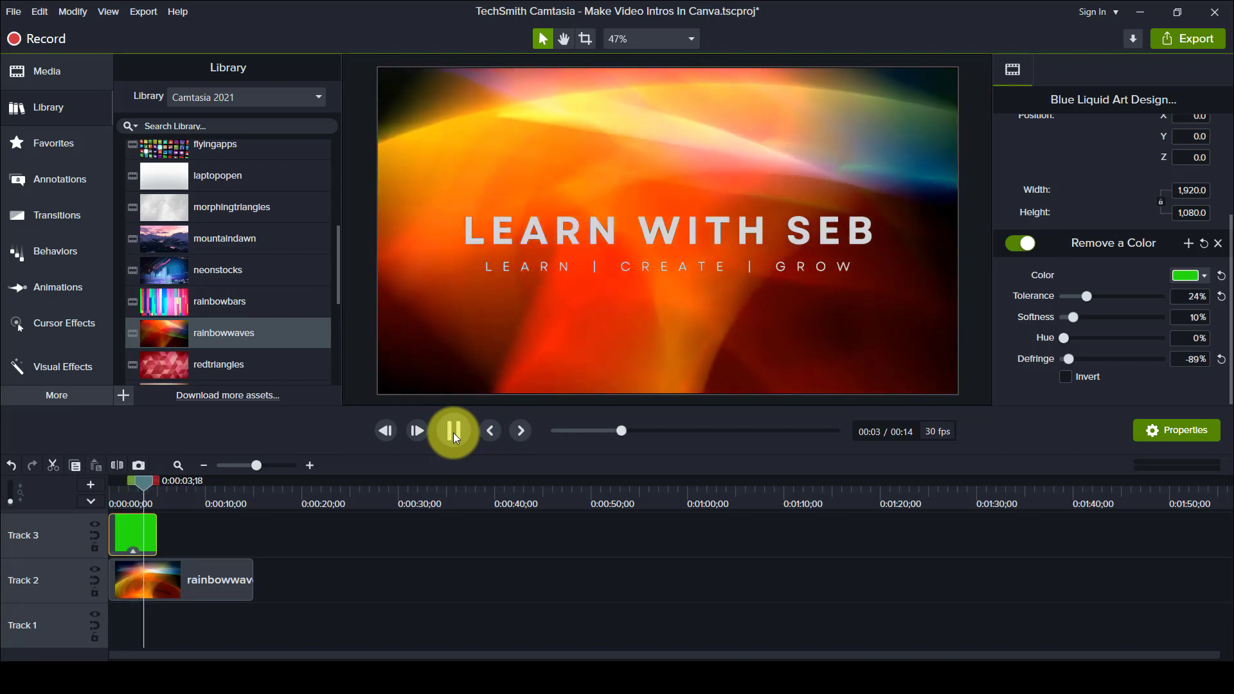
click(453, 432)
scroll(214, 257, down, 2)
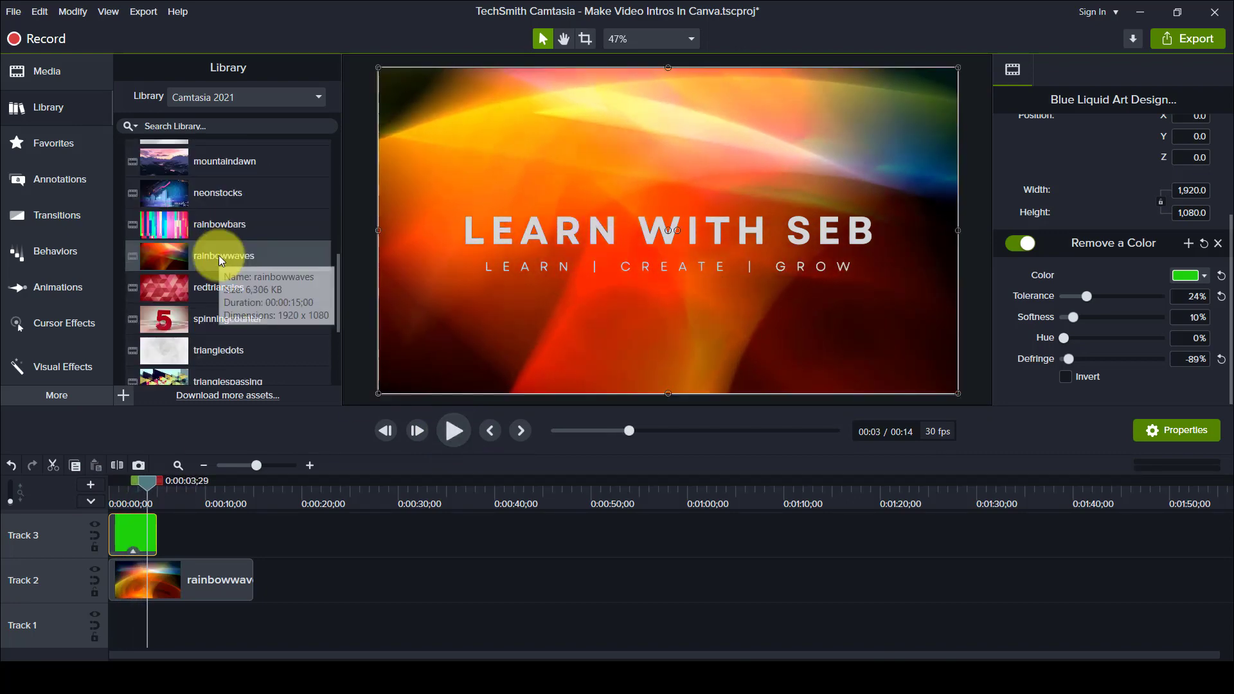
scroll(249, 281, down, 2)
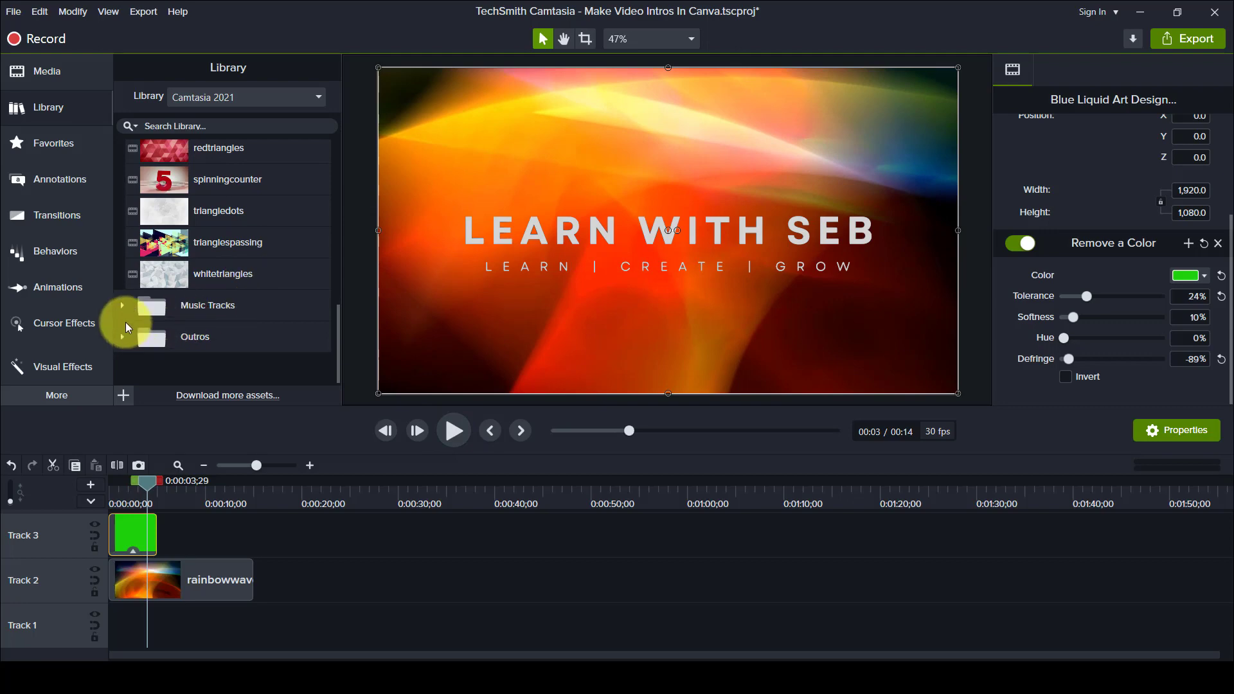
scroll(213, 267, up, 3)
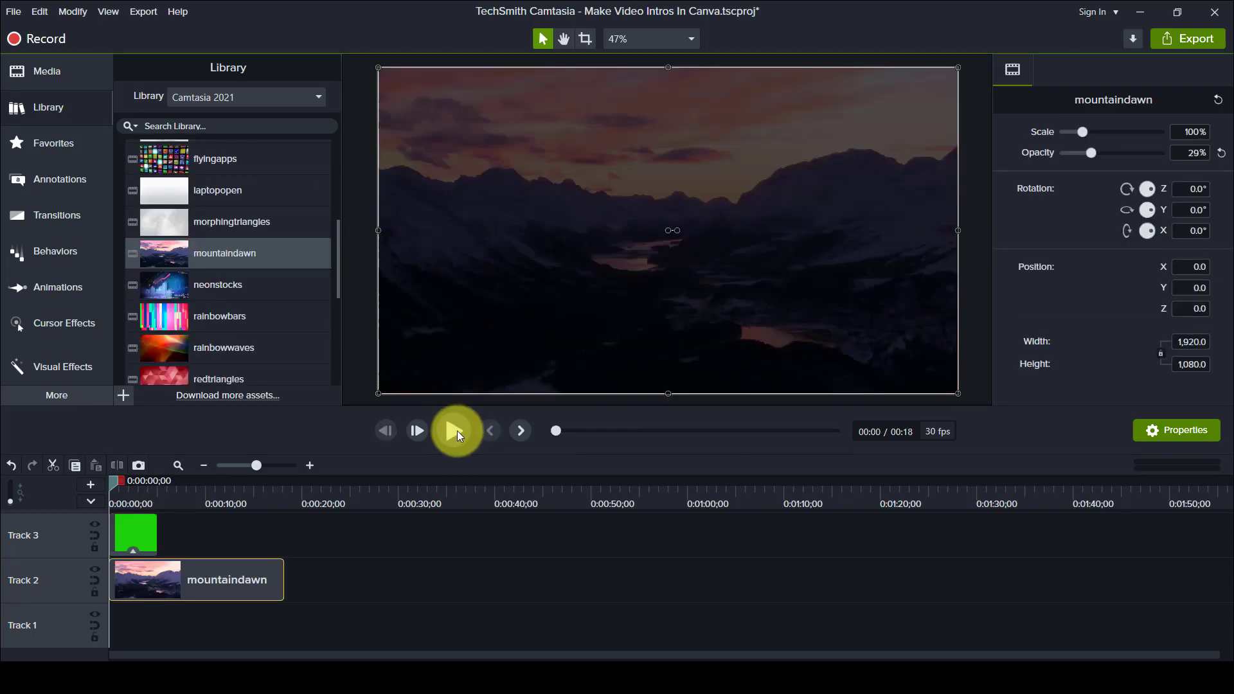
click(454, 431)
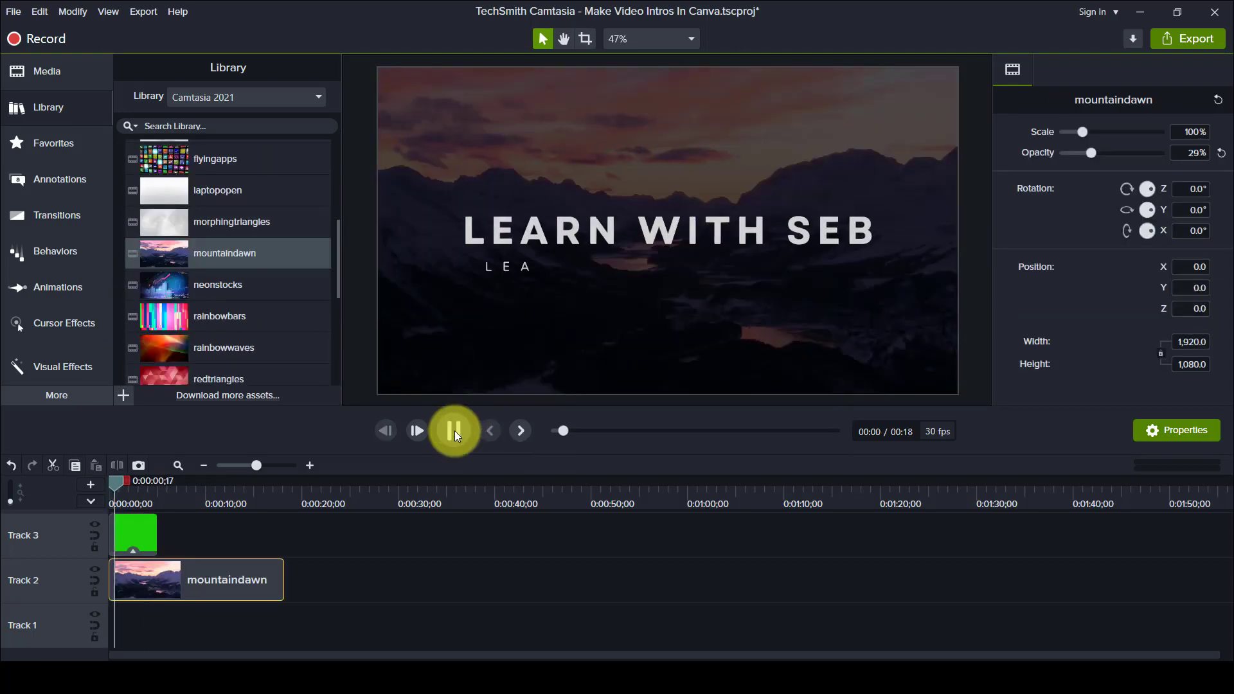